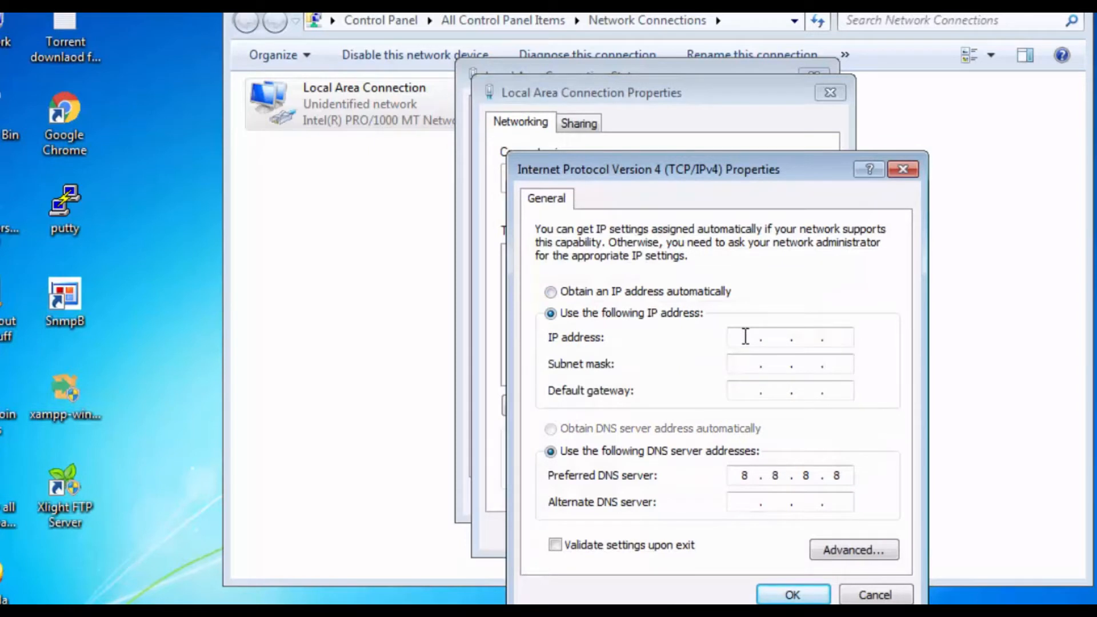
Set HR_PC's IPv4 address to 192.168.1.1, subnet mask 255.255.255.0 and default gateway 192.168.1.100, and apply the connection settings
{"action": "type", "text": "92168"}
{"action": "key", "text": "Tab"}
{"action": "key", "text": "Tab"}
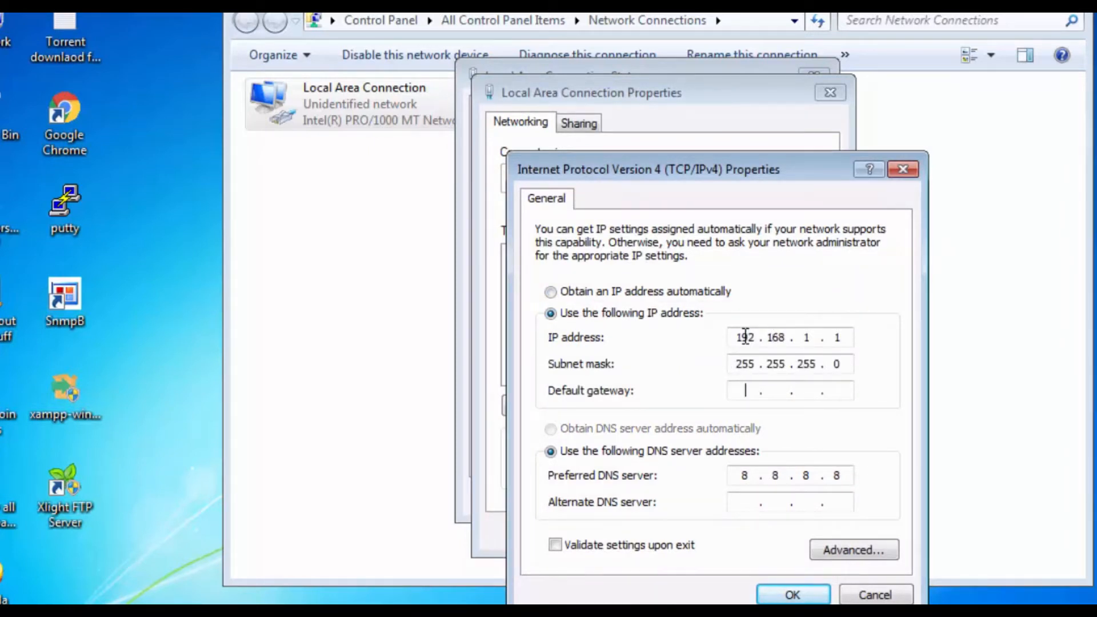
{"action": "type", "text": "192.168.1.100"}
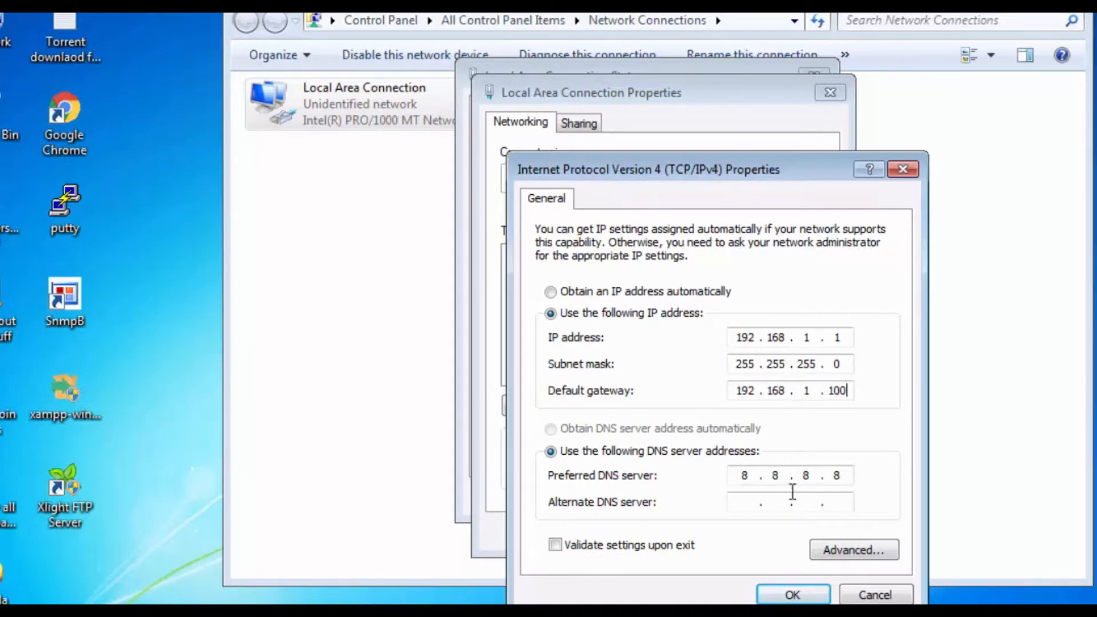
{"action": "left_click", "coordinate": [791, 594]}
{"action": "left_click", "coordinate": [735, 531]}
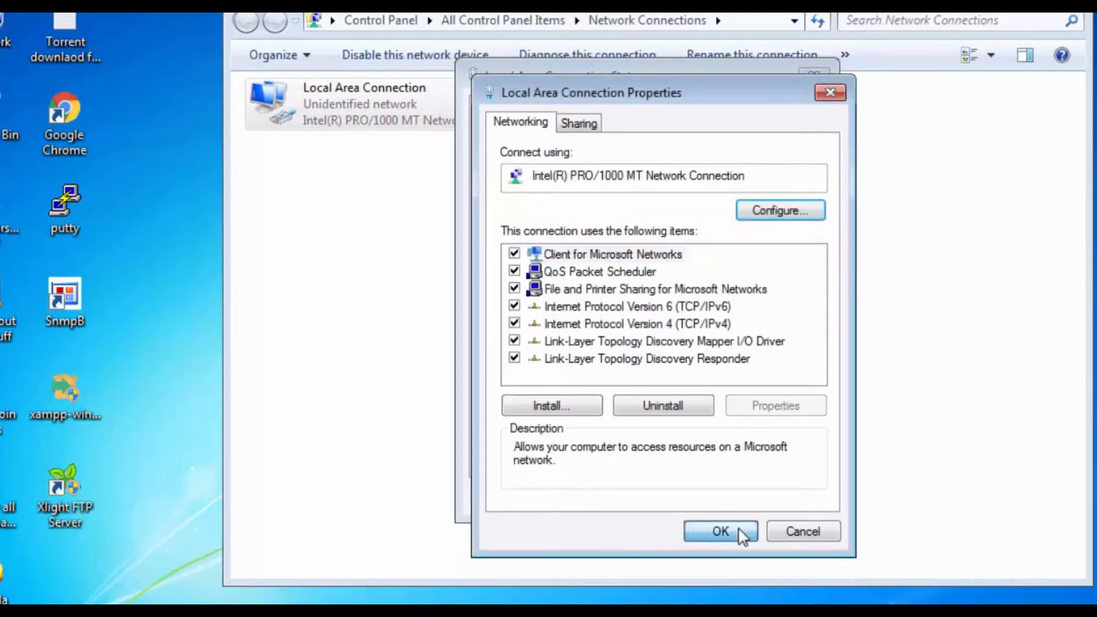
{"action": "left_click", "coordinate": [782, 496]}
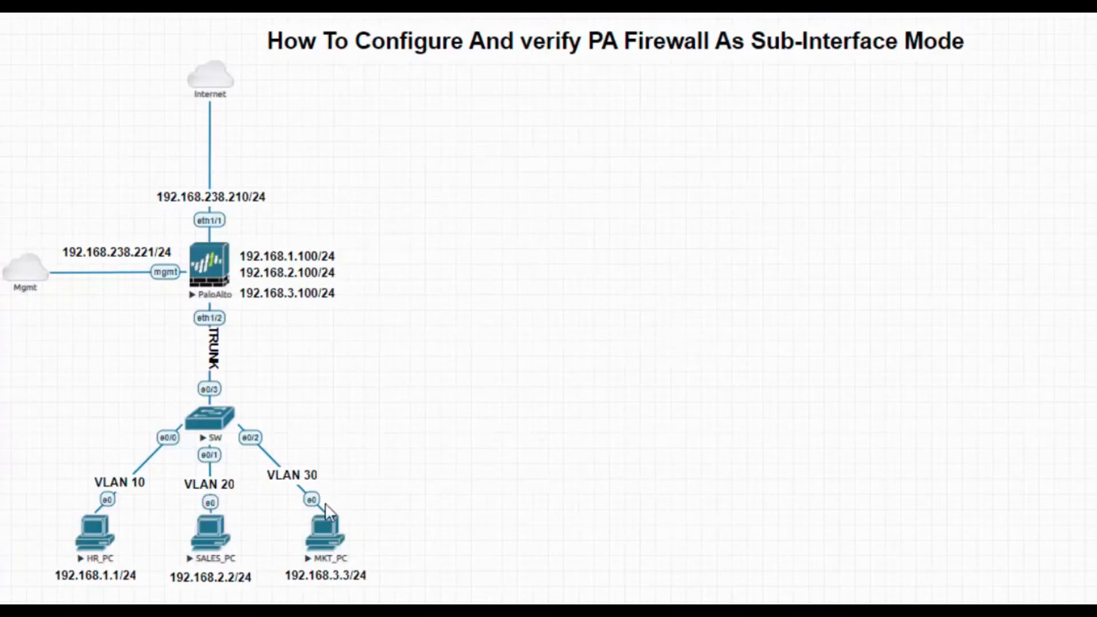
Switch to the SALES_PC remote desktop and enable manual addressing in Local Area Connection's IPv4 properties
{"action": "mouse_move", "coordinate": [461, 613]}
{"action": "left_click", "coordinate": [265, 600]}
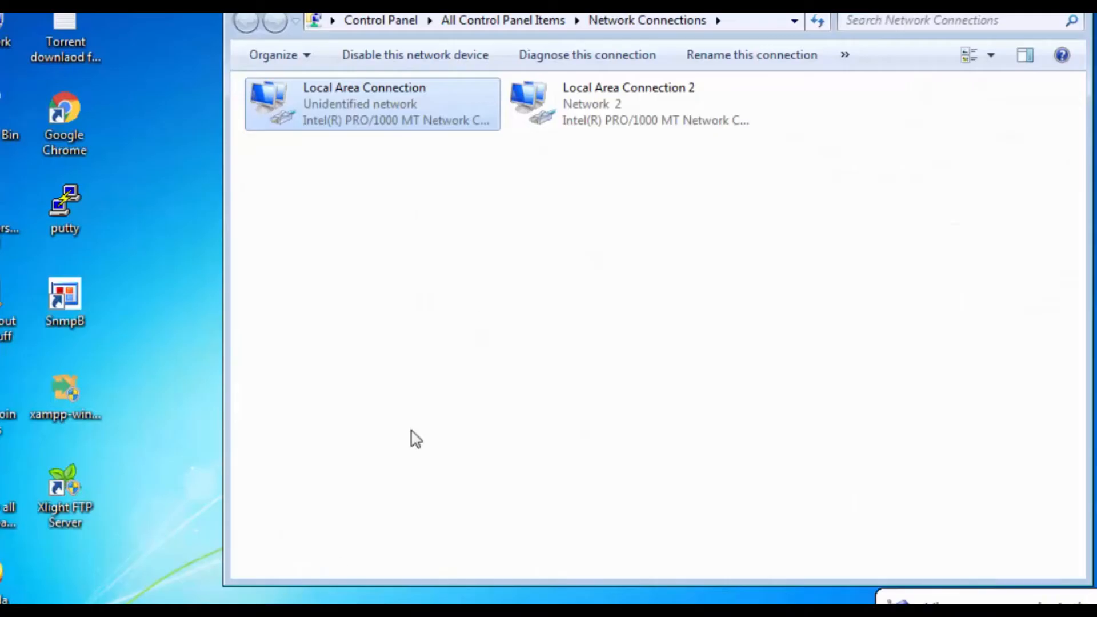
{"action": "double_click", "coordinate": [390, 104]}
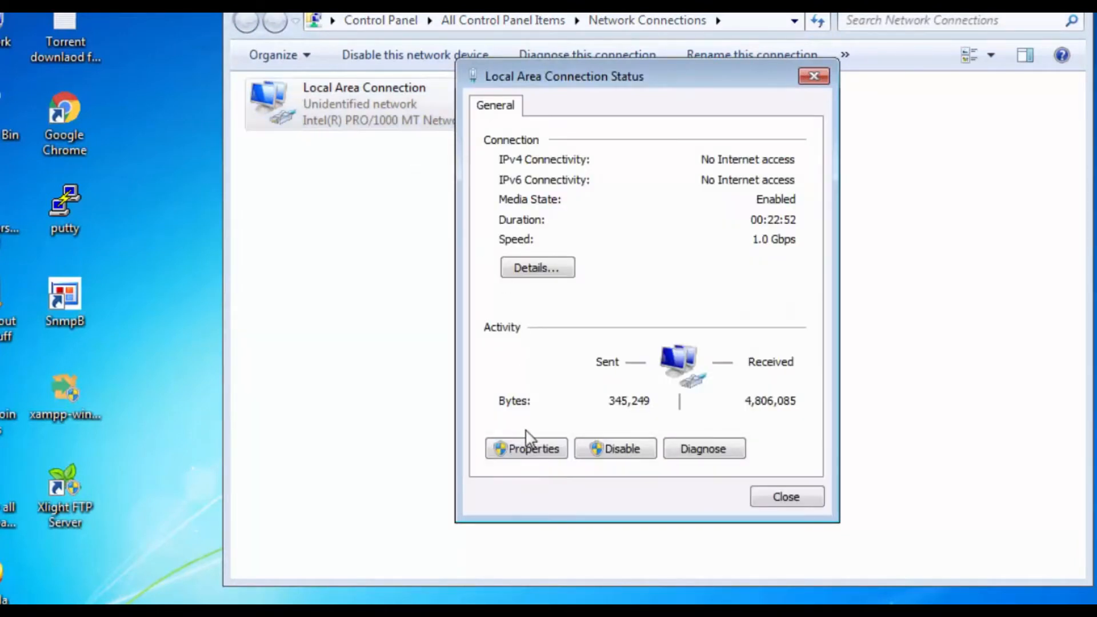
{"action": "left_click", "coordinate": [531, 452]}
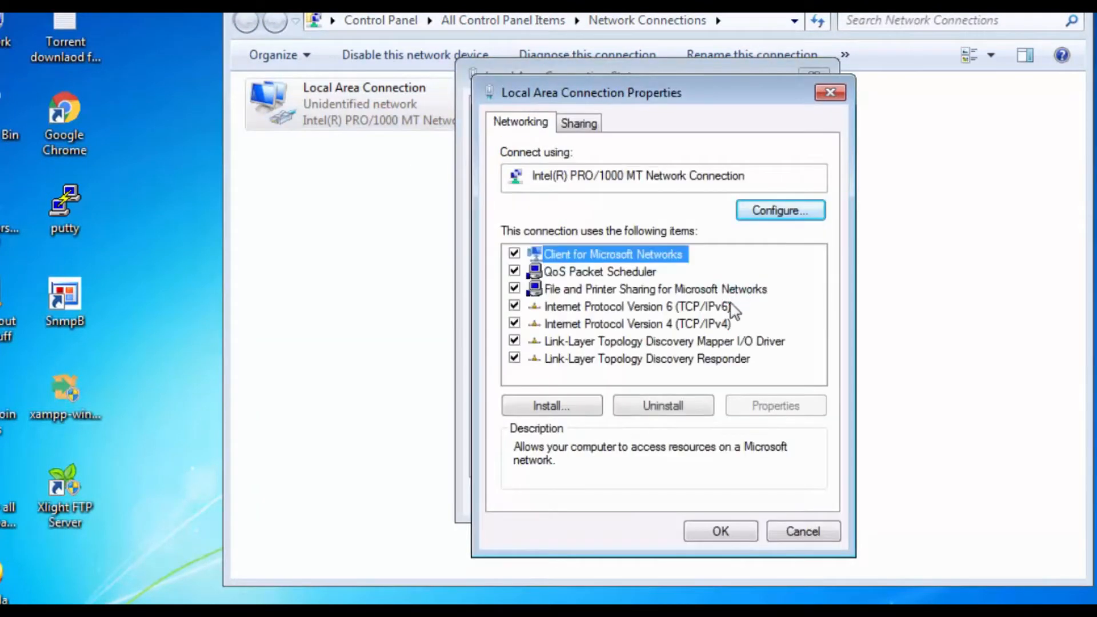
{"action": "double_click", "coordinate": [709, 329]}
{"action": "left_click", "coordinate": [643, 317]}
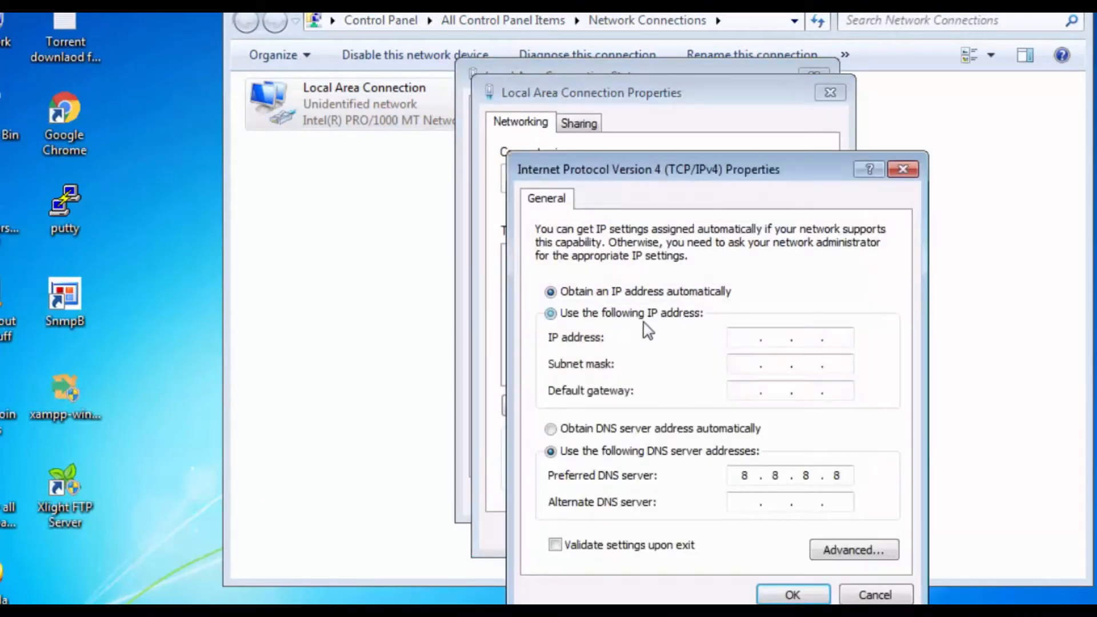
Set SALES_PC's IP address to 192.168.2.1, mask 255.255.255.0 and gateway 192.168.2.100, and apply the connection settings
{"action": "left_click", "coordinate": [740, 332]}
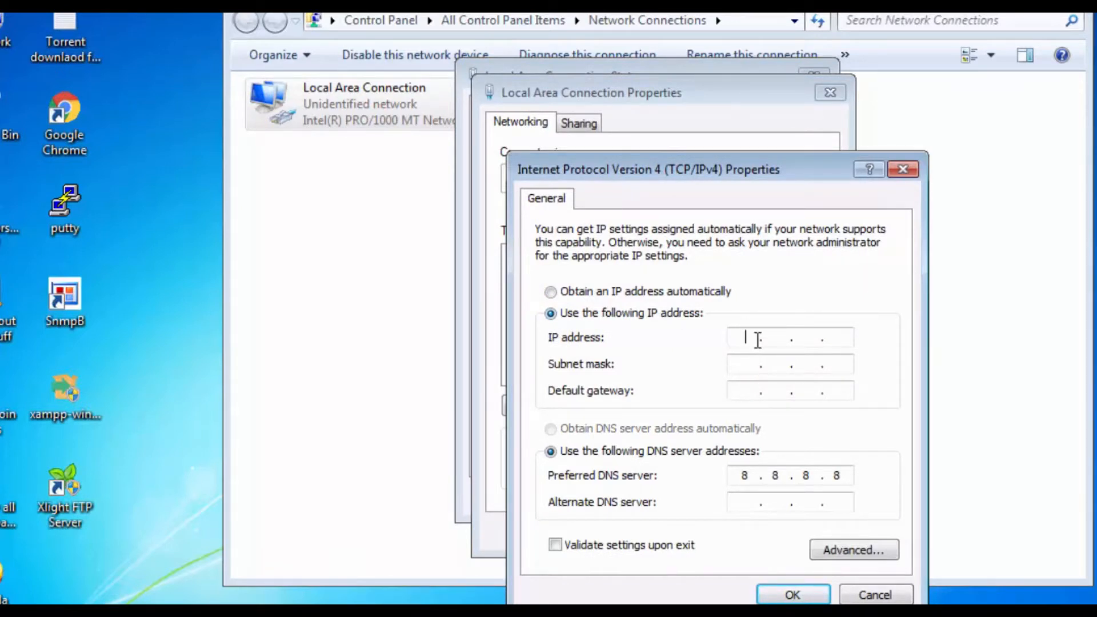
{"action": "type", "text": "192.168"}
{"action": "left_click", "coordinate": [813, 338]}
{"action": "key", "text": "Tab"}
{"action": "key", "text": "Tab"}
{"action": "type", "text": "1921681"}
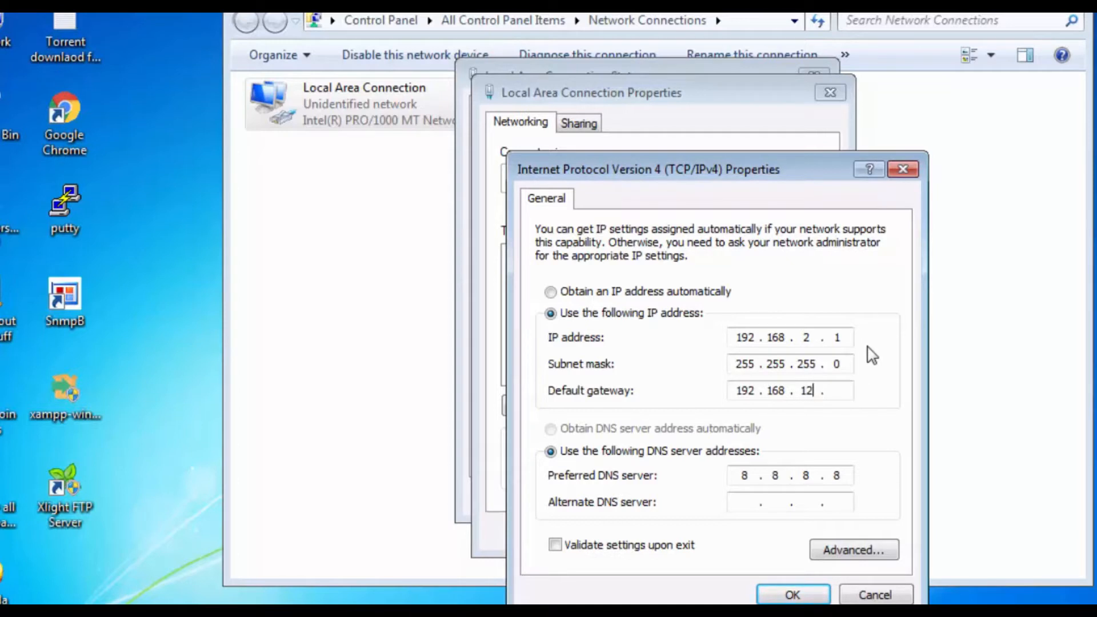
{"action": "type", "text": "2.100"}
{"action": "left_click", "coordinate": [786, 594]}
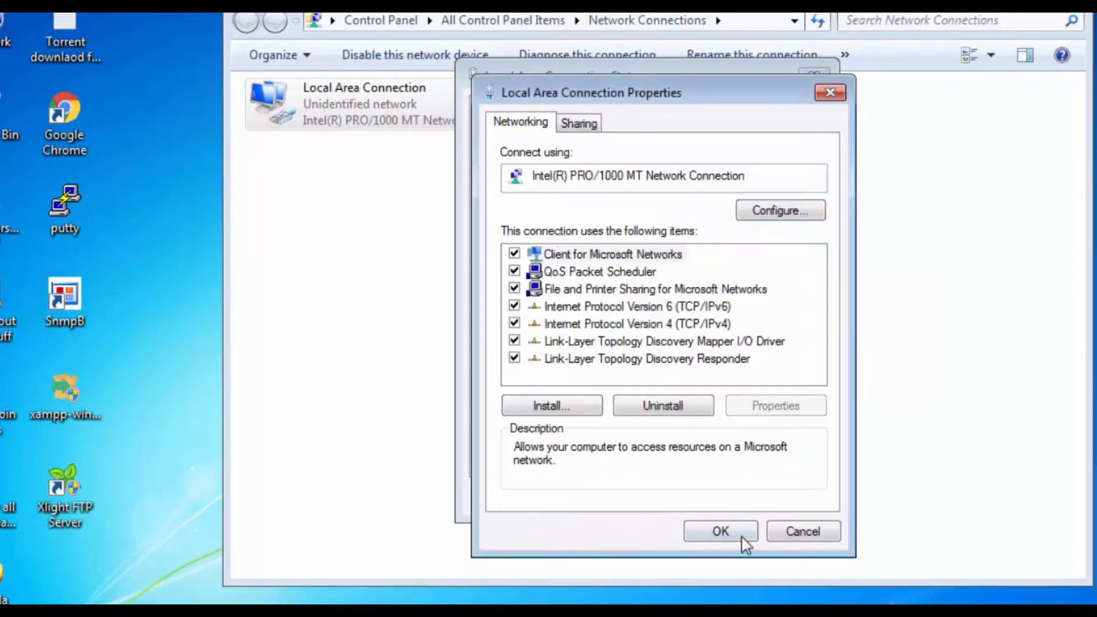
{"action": "left_click", "coordinate": [742, 534]}
{"action": "left_click", "coordinate": [775, 497]}
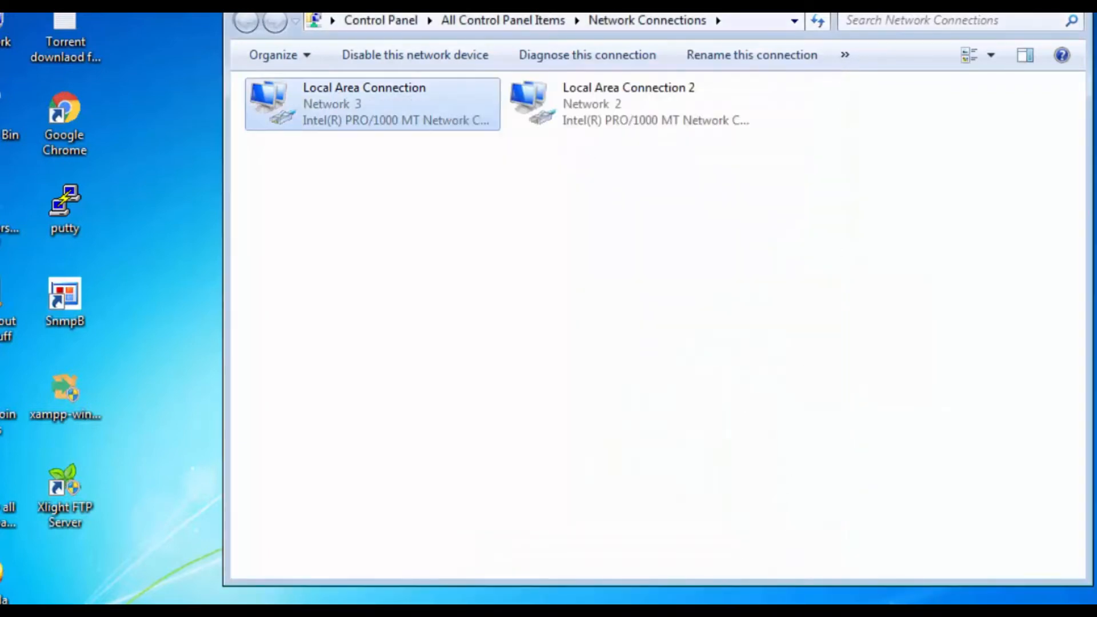
Switch to the MKT_PC remote desktop session
{"action": "left_click", "coordinate": [491, 614]}
{"action": "mouse_move", "coordinate": [459, 614]}
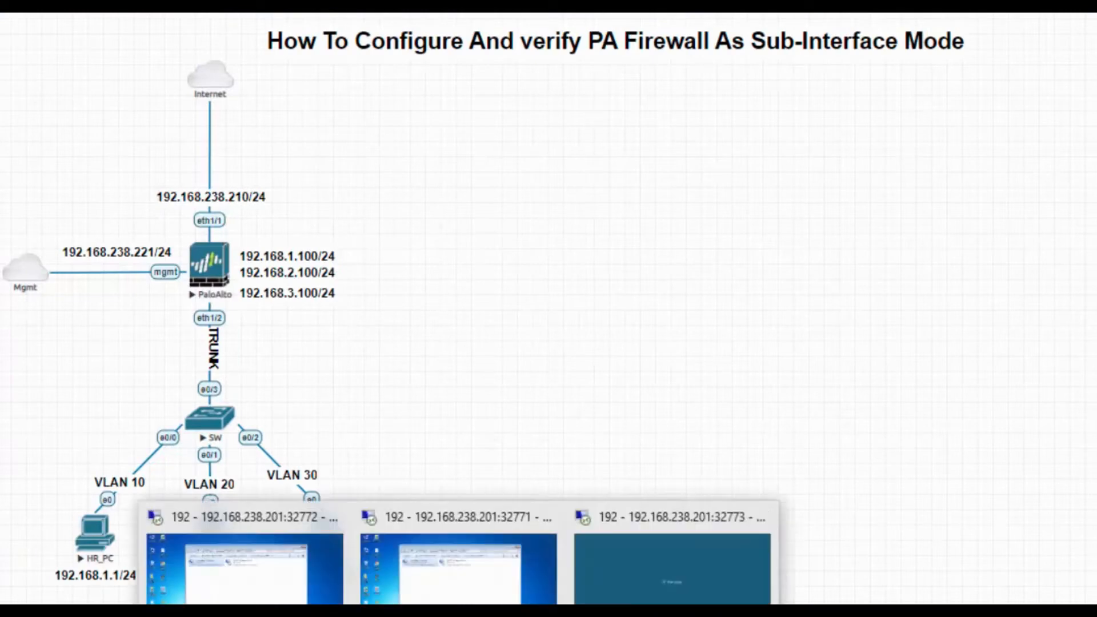
{"action": "left_click", "coordinate": [644, 599]}
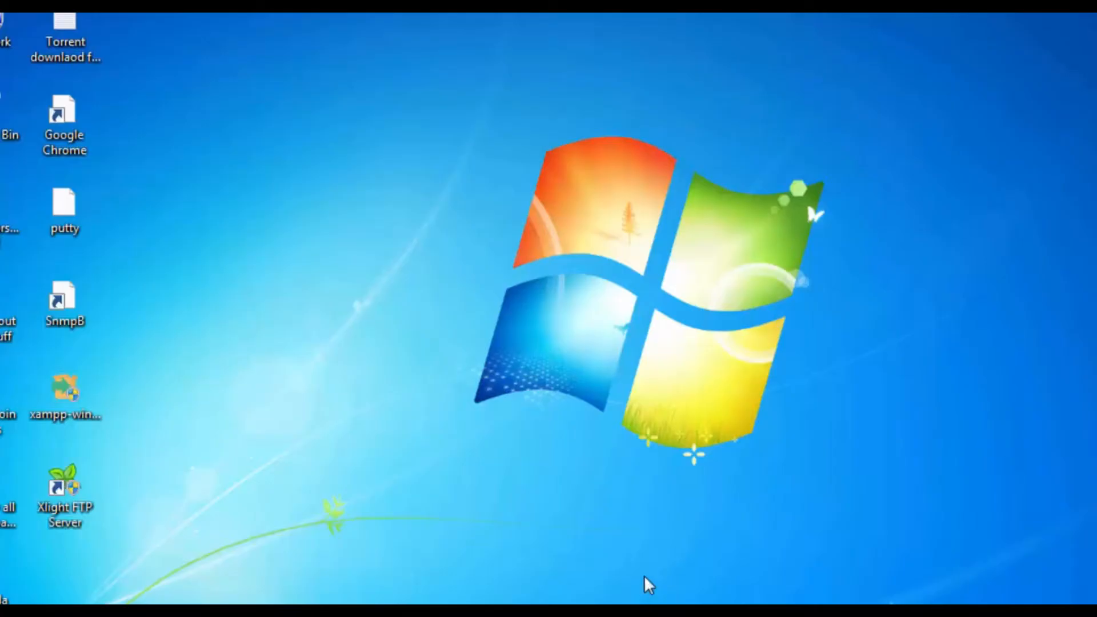
Open MKT_PC's Network Connections by running ncpa.cpl, correcting the mistyped napc.cpl command
{"action": "key", "text": "super+r"}
{"action": "type", "text": "napc.cpl"}
{"action": "key", "text": "Return"}
{"action": "key", "text": "Return"}
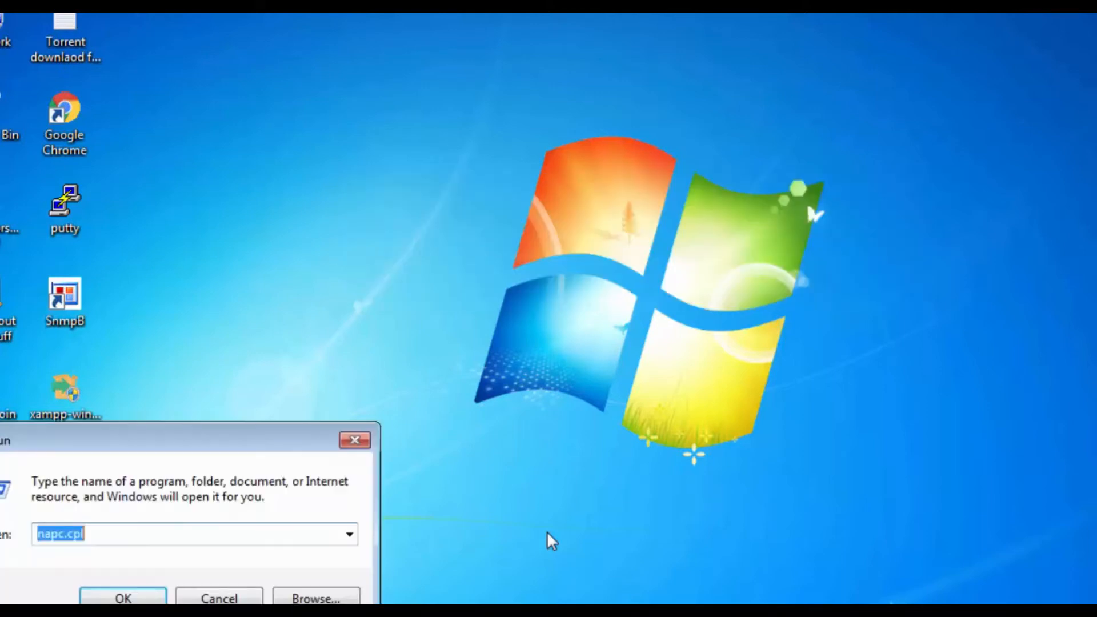
{"action": "key", "text": "Left"}
{"action": "key", "text": "Left"}
{"action": "key", "text": "Left"}
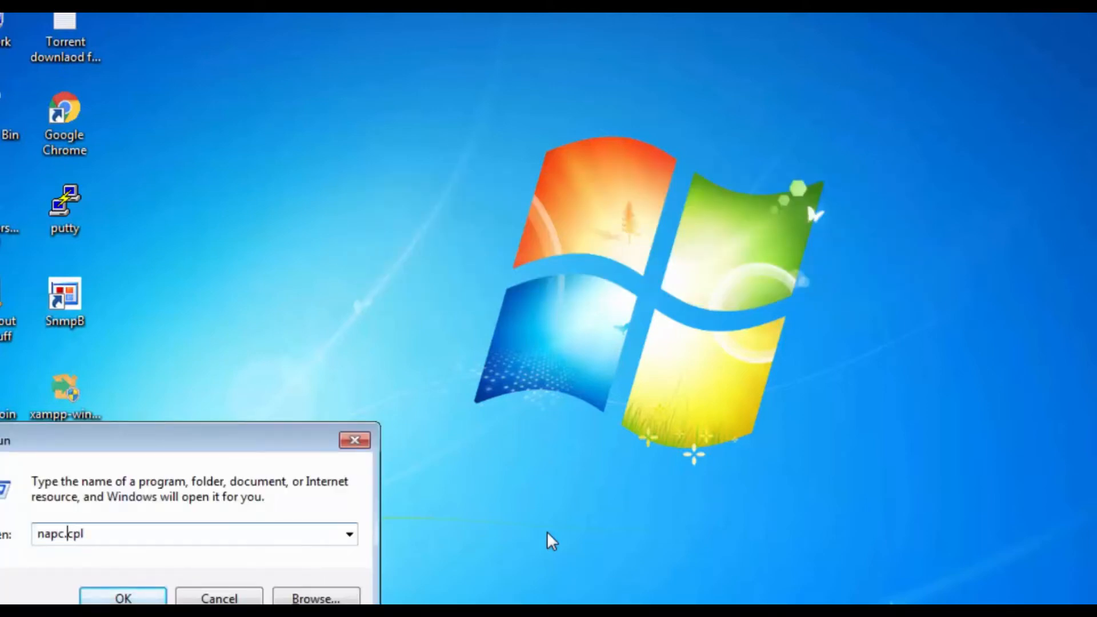
{"action": "key", "text": "BackSpace"}
{"action": "key", "text": "BackSpace"}
{"action": "key", "text": "BackSpace"}
{"action": "type", "text": "cpa"}
{"action": "key", "text": "Return"}
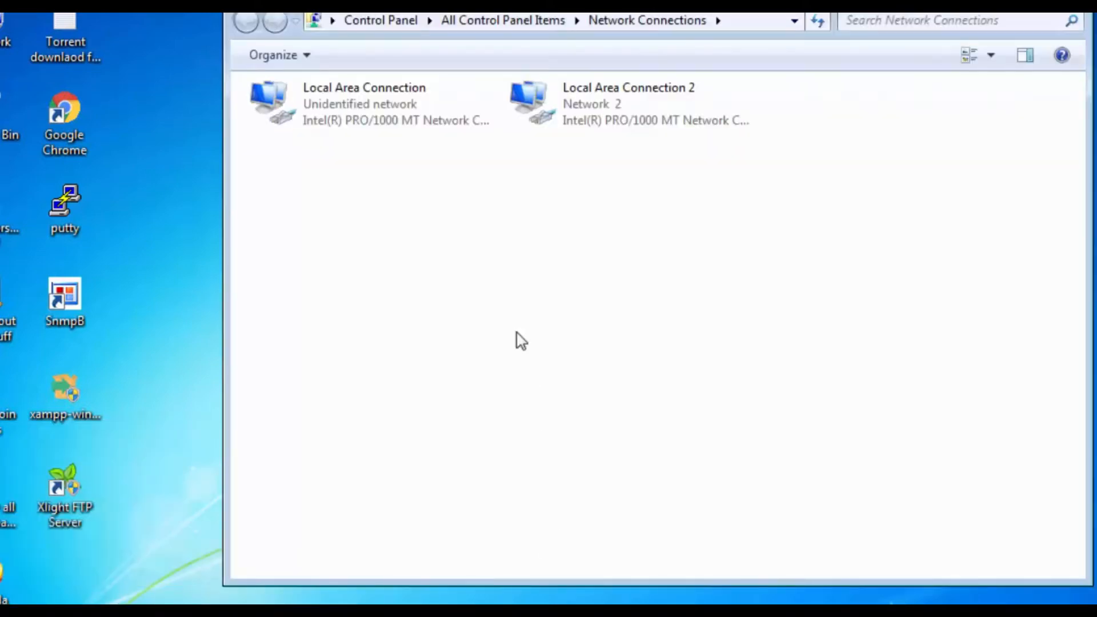
Open Local Area Connection's IPv4 properties on MKT_PC and enable manual IP addressing
{"action": "double_click", "coordinate": [396, 117]}
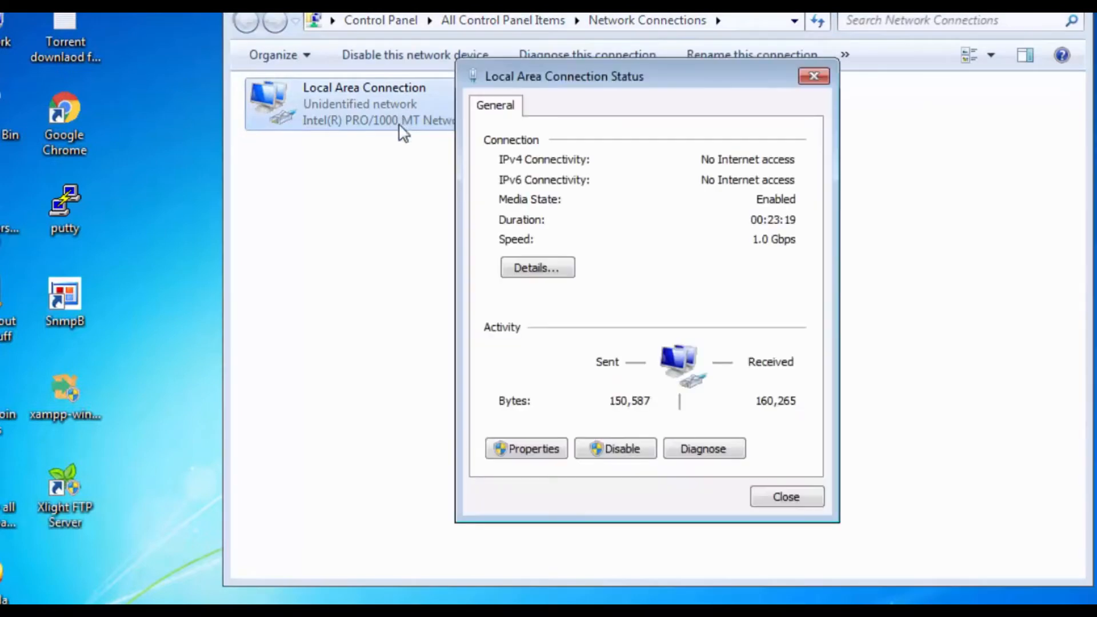
{"action": "left_click", "coordinate": [547, 454]}
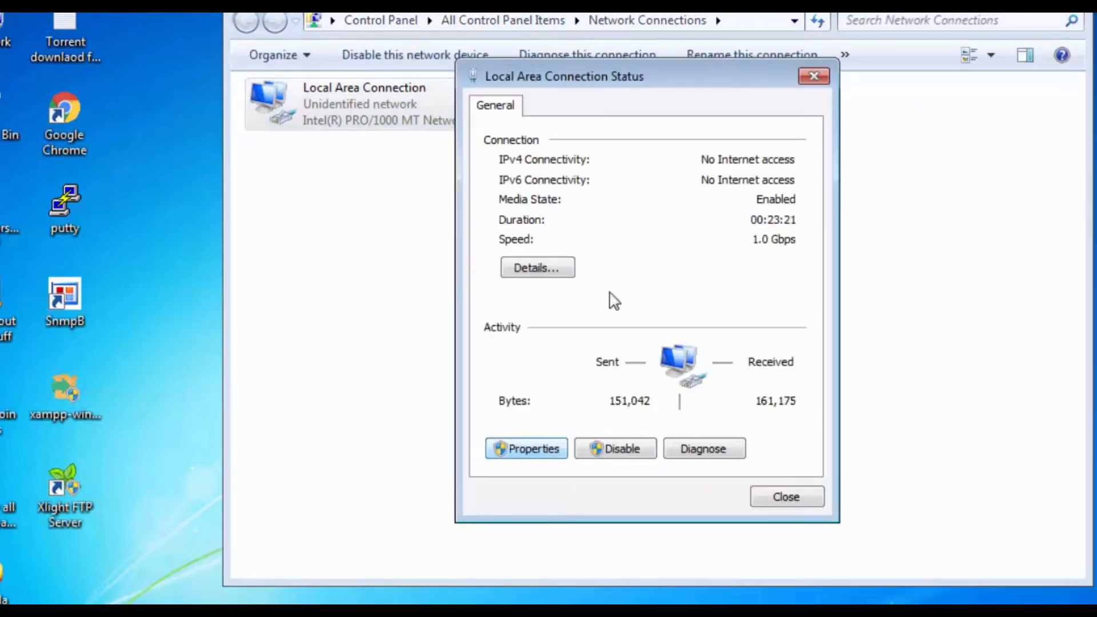
{"action": "double_click", "coordinate": [614, 324]}
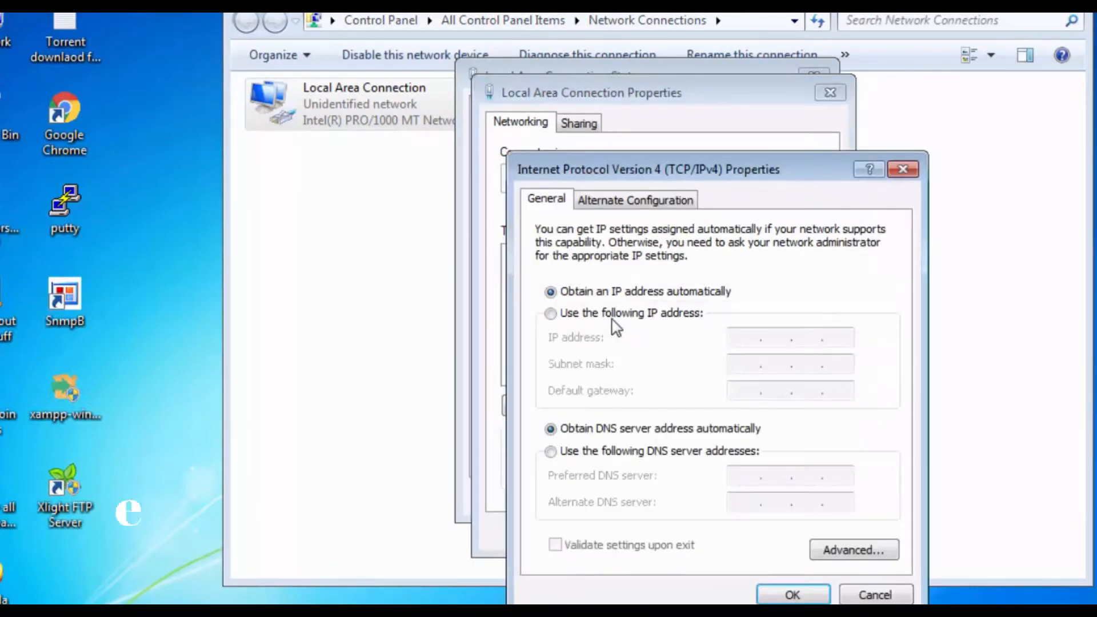
{"action": "left_click", "coordinate": [615, 314]}
Set MKT_PC's IP address to 192.168.3.1 with subnet mask 255.255.255.0
{"action": "left_click", "coordinate": [737, 337]}
{"action": "type", "text": "192.16"}
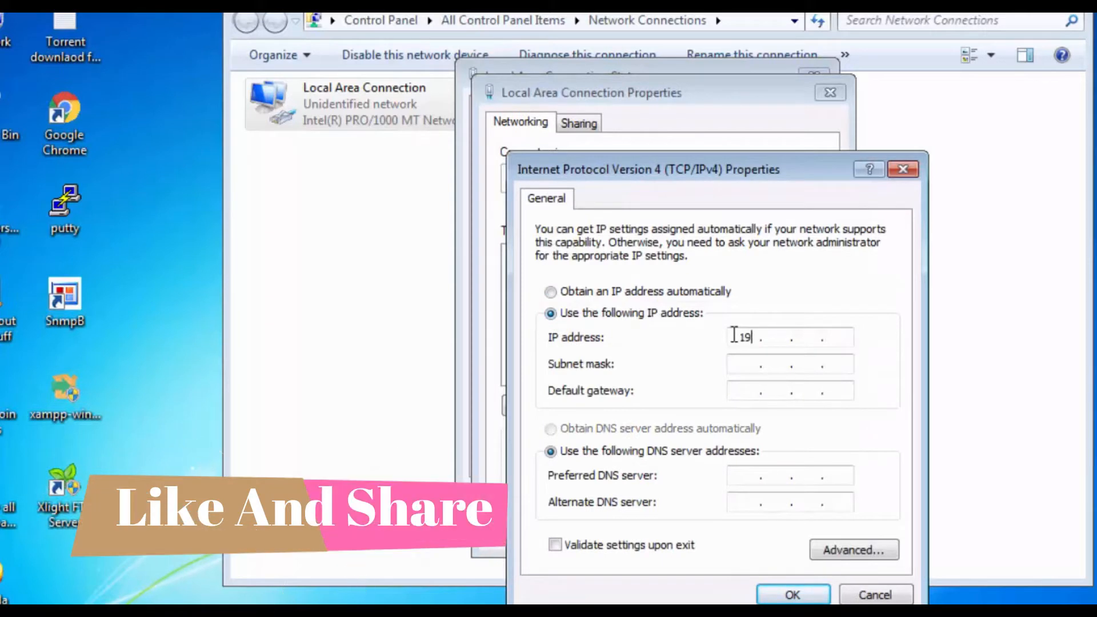
{"action": "type", "text": "82"}
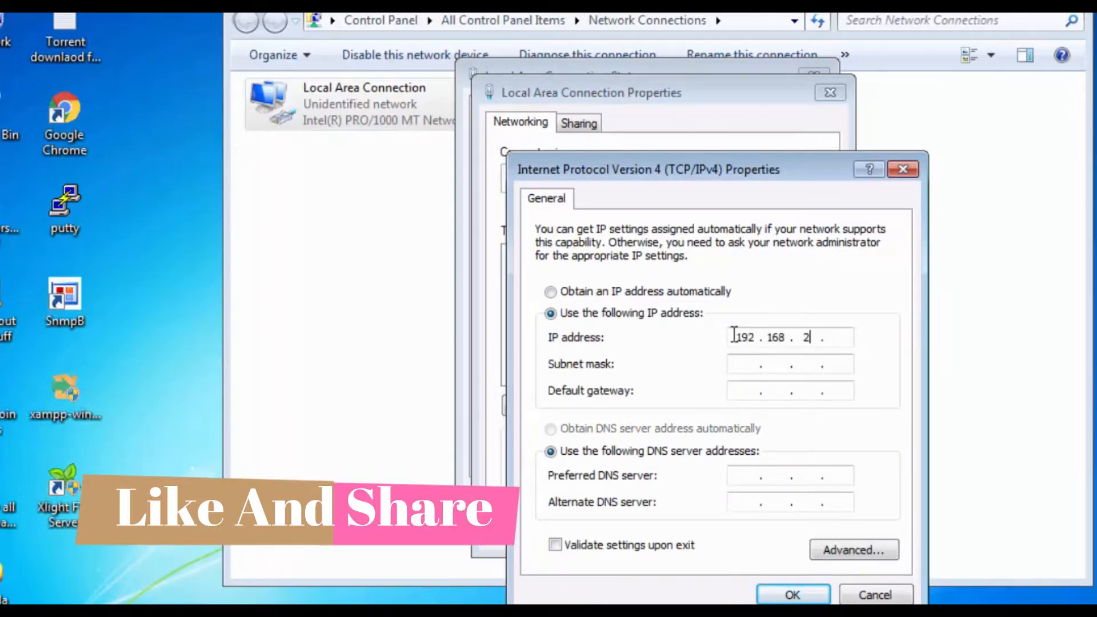
{"action": "type", "text": "."}
{"action": "key", "text": "BackSpace"}
{"action": "key", "text": "BackSpace"}
{"action": "type", "text": "83.1"}
{"action": "key", "text": "Tab"}
{"action": "key", "text": "Tab"}
Set MKT_PC's default gateway to 192.168.3.100 and preferred DNS to 8.8.8.8, and apply the connection settings
{"action": "type", "text": "192.168."}
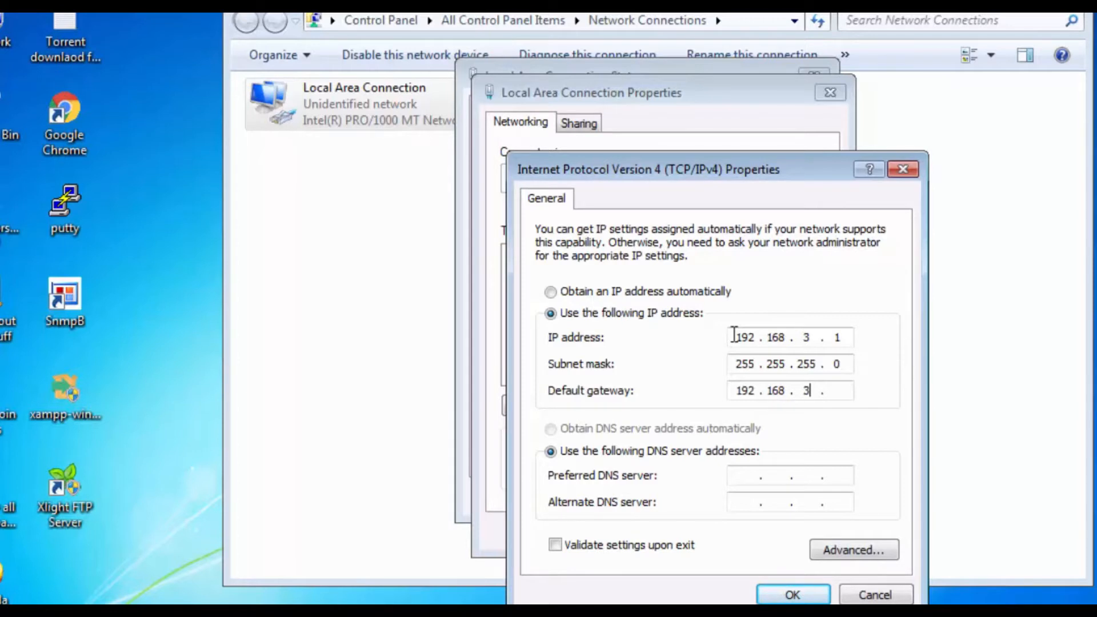
{"action": "type", "text": "3.100"}
{"action": "key", "text": "Tab"}
{"action": "key", "text": "Tab"}
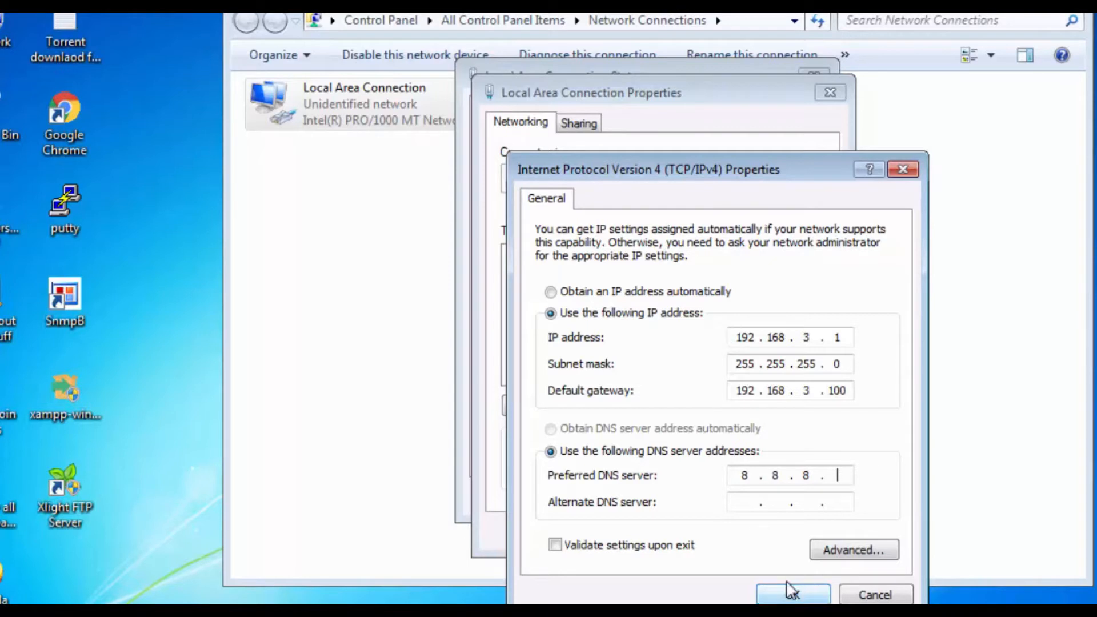
{"action": "left_click", "coordinate": [811, 597]}
{"action": "left_click", "coordinate": [741, 538]}
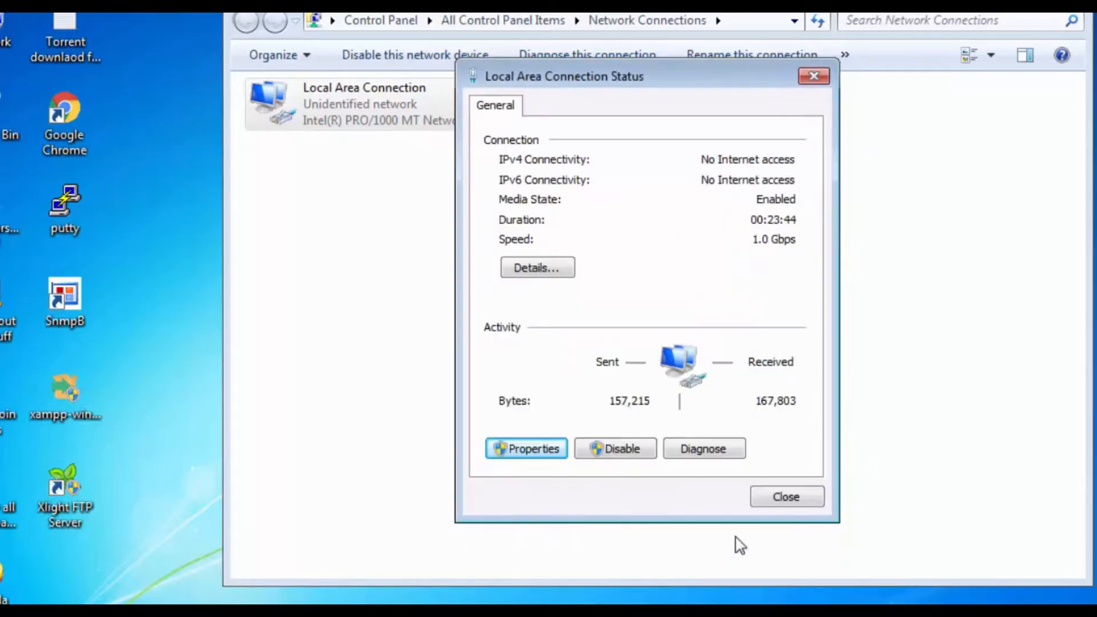
{"action": "left_click", "coordinate": [780, 501]}
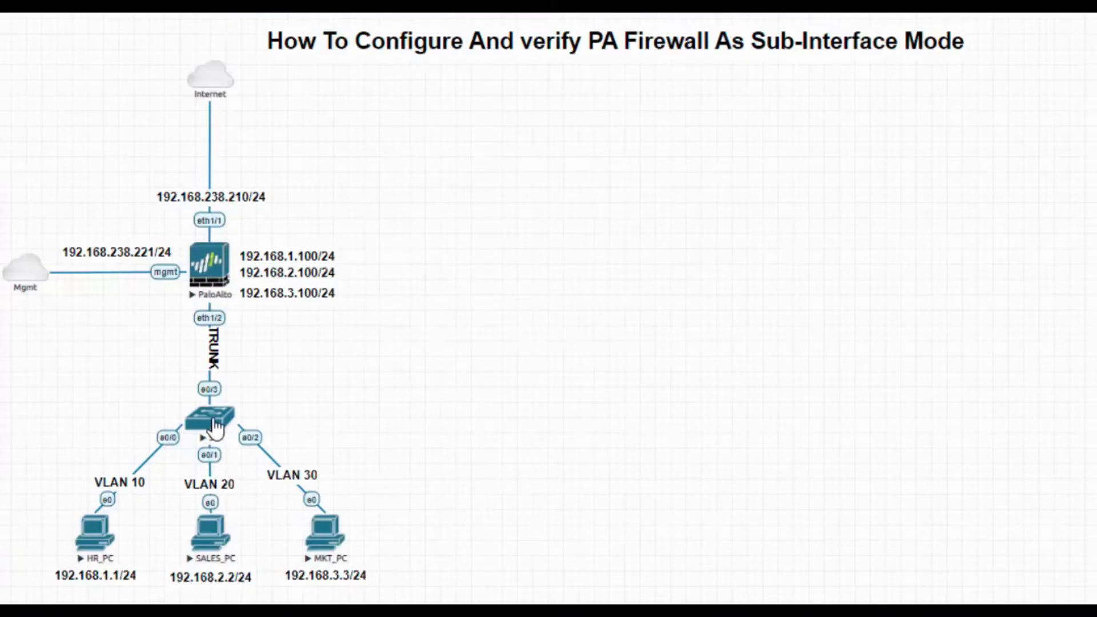
Open the SW switch's console from the topology and enter global configuration mode
{"action": "left_click", "coordinate": [214, 425]}
{"action": "left_click", "coordinate": [727, 93]}
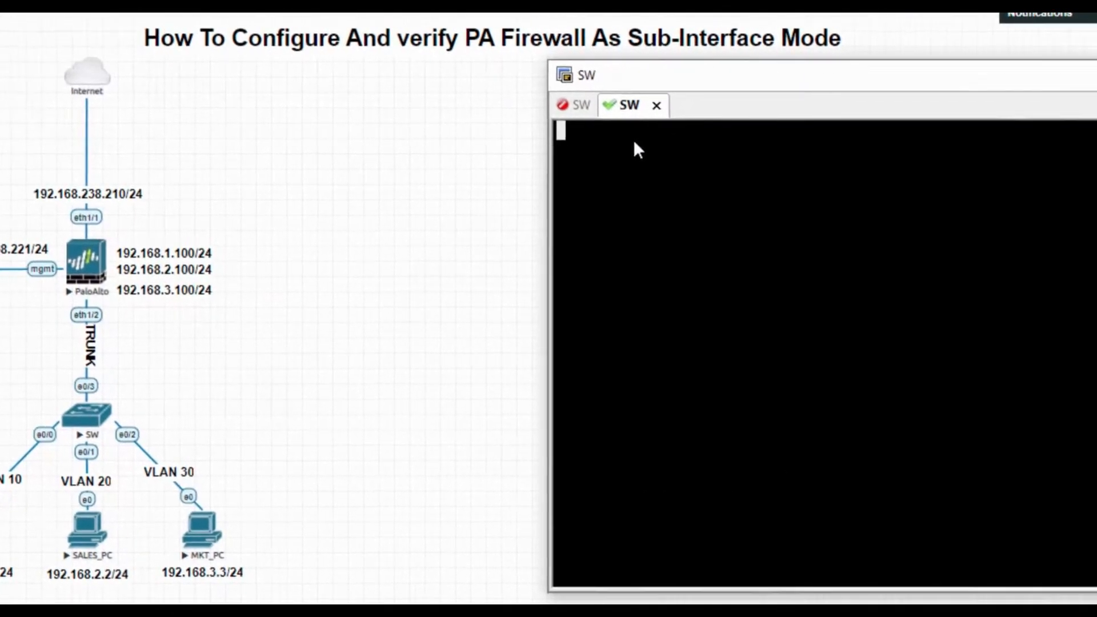
{"action": "key", "text": "Return"}
{"action": "key", "text": "Return"}
{"action": "key", "text": "Return"}
{"action": "type", "text": "en"}
{"action": "key", "text": "Return"}
{"action": "type", "text": "config t"}
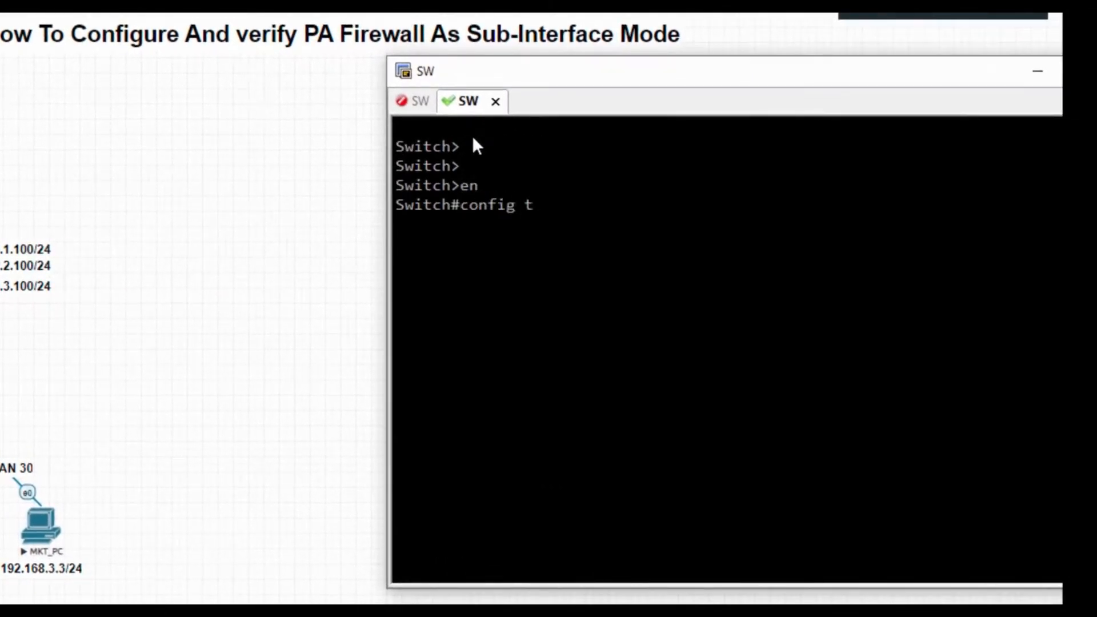
{"action": "key", "text": "Return"}
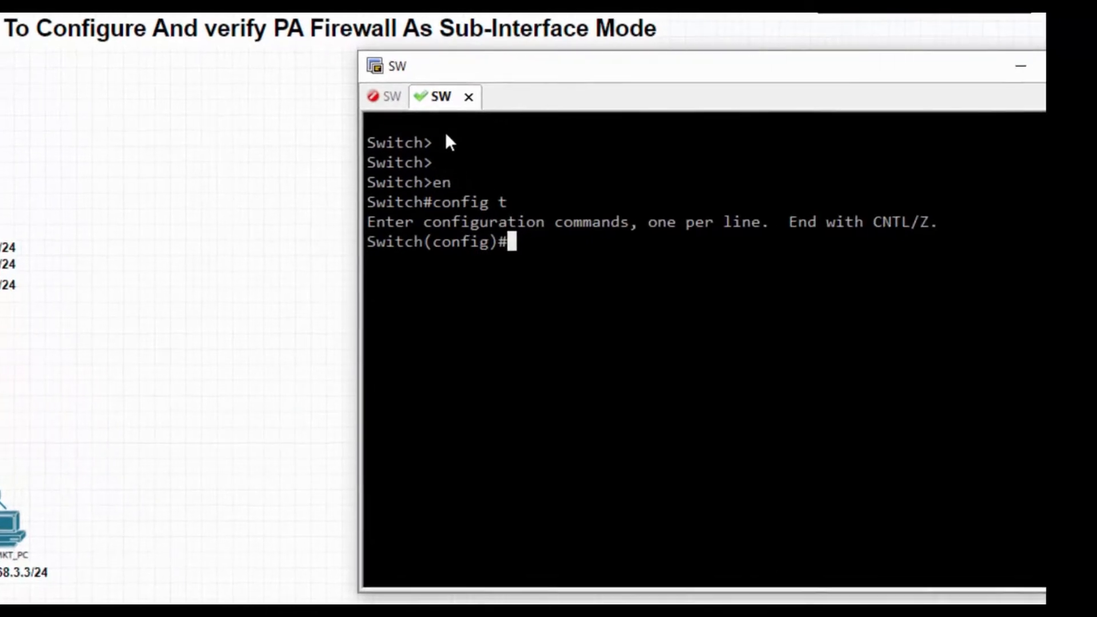
Set the switch's hostname to SW and clear the console screen
{"action": "type", "text": "host SW"}
{"action": "key", "text": "Return"}
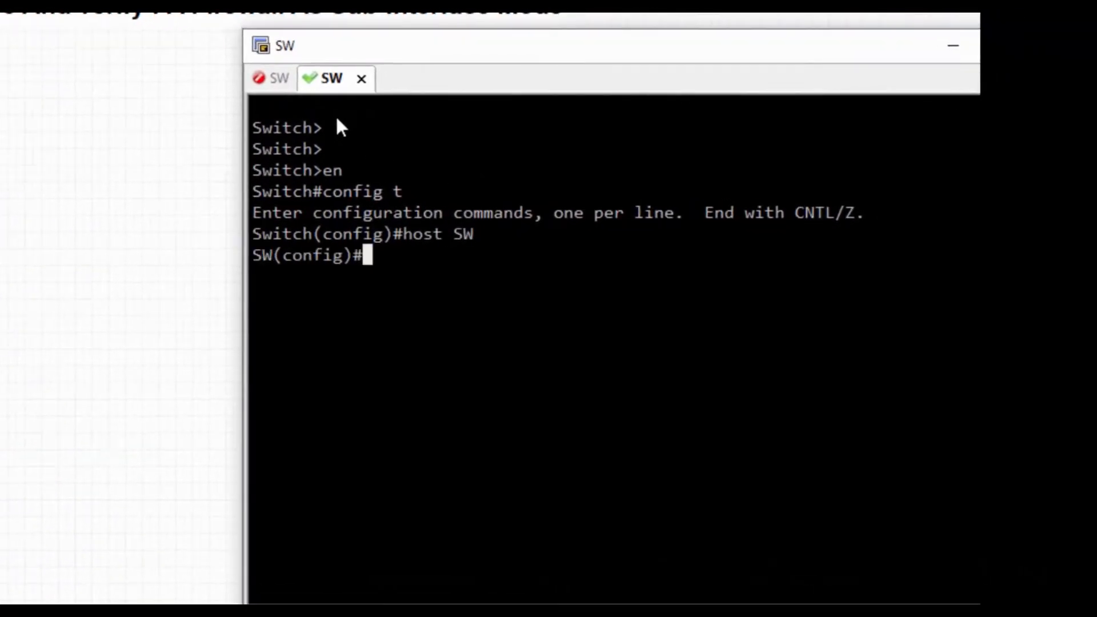
{"action": "key", "text": "ctrl+l"}
Create VLAN 10 on the switch and name it HR
{"action": "type", "text": "vlan"}
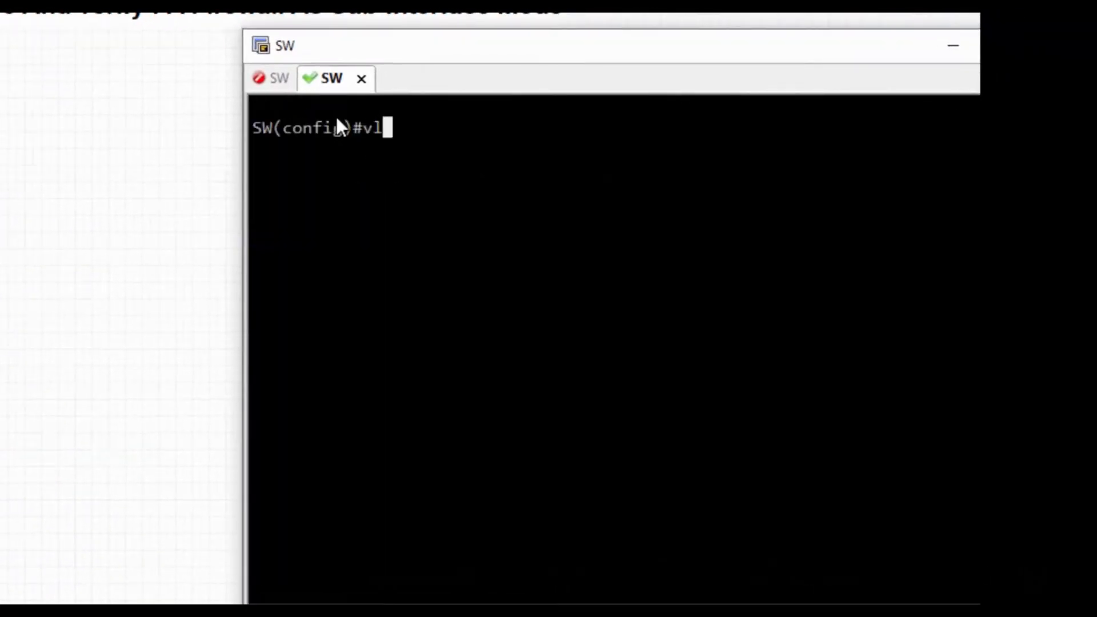
{"action": "type", "text": " 10"}
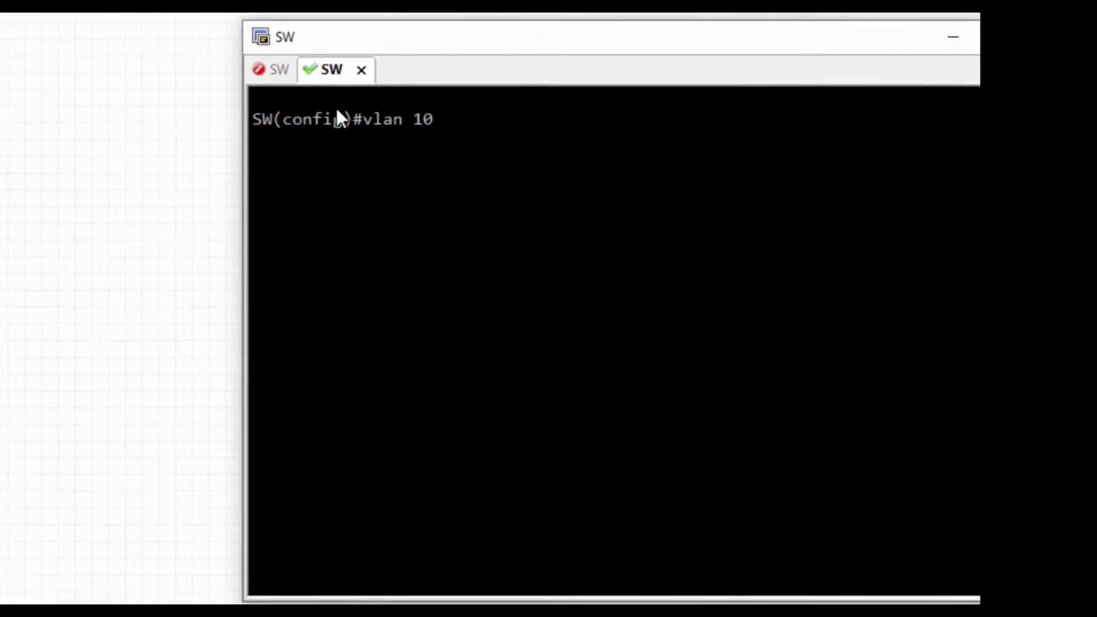
{"action": "key", "text": "Return"}
{"action": "type", "text": "name HR"}
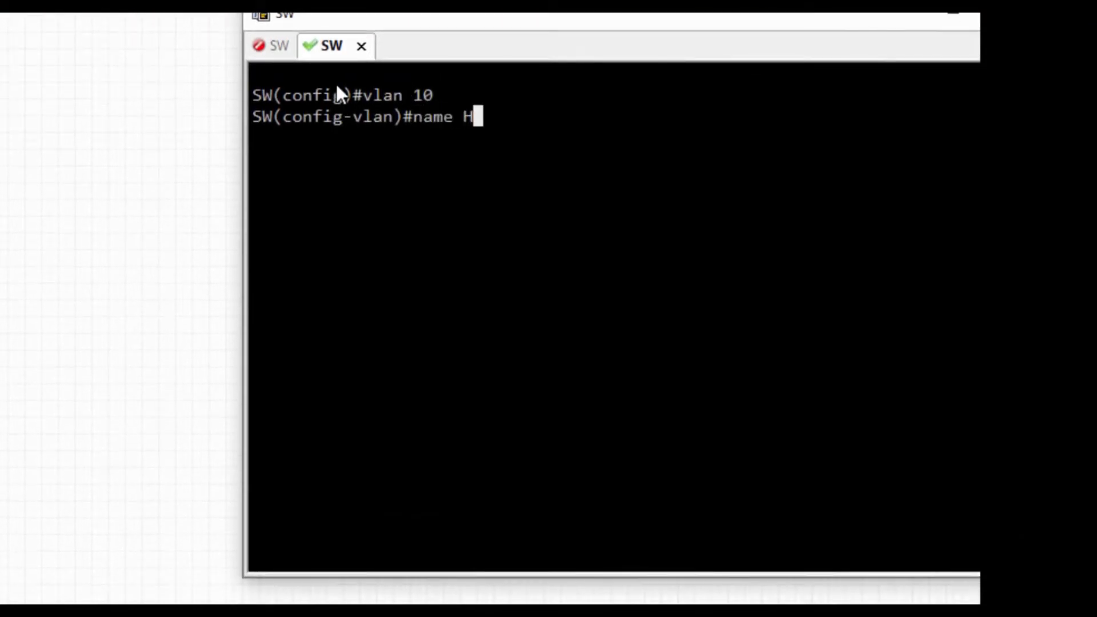
{"action": "key", "text": "Return"}
Create VLAN 20 on the switch and name it Sales
{"action": "type", "text": "vl"}
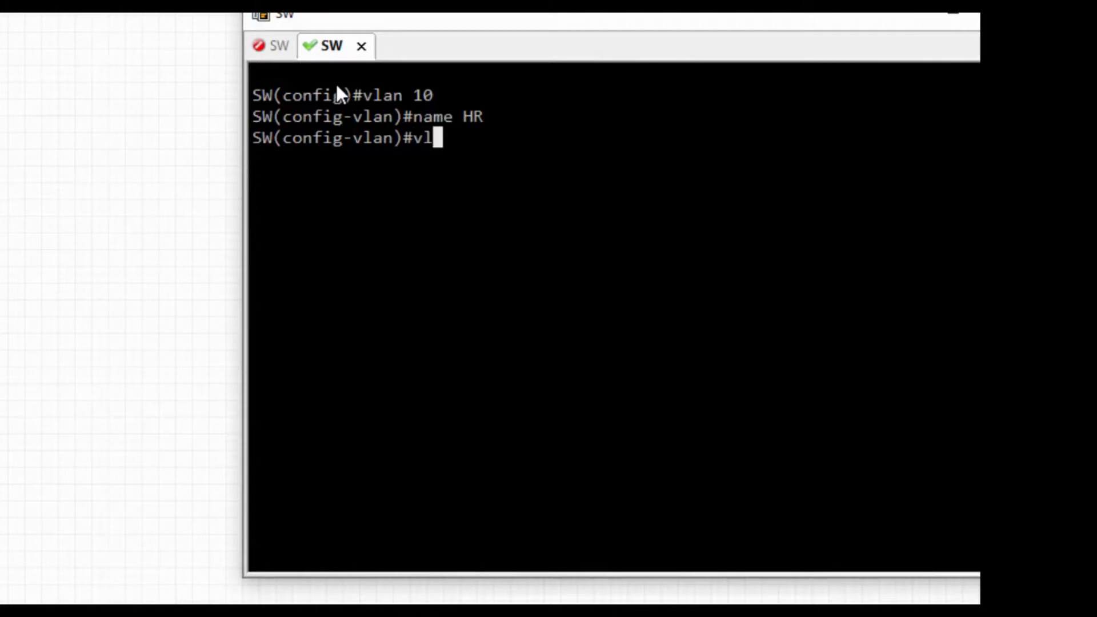
{"action": "type", "text": "an 20"}
{"action": "key", "text": "Return"}
{"action": "type", "text": "n"}
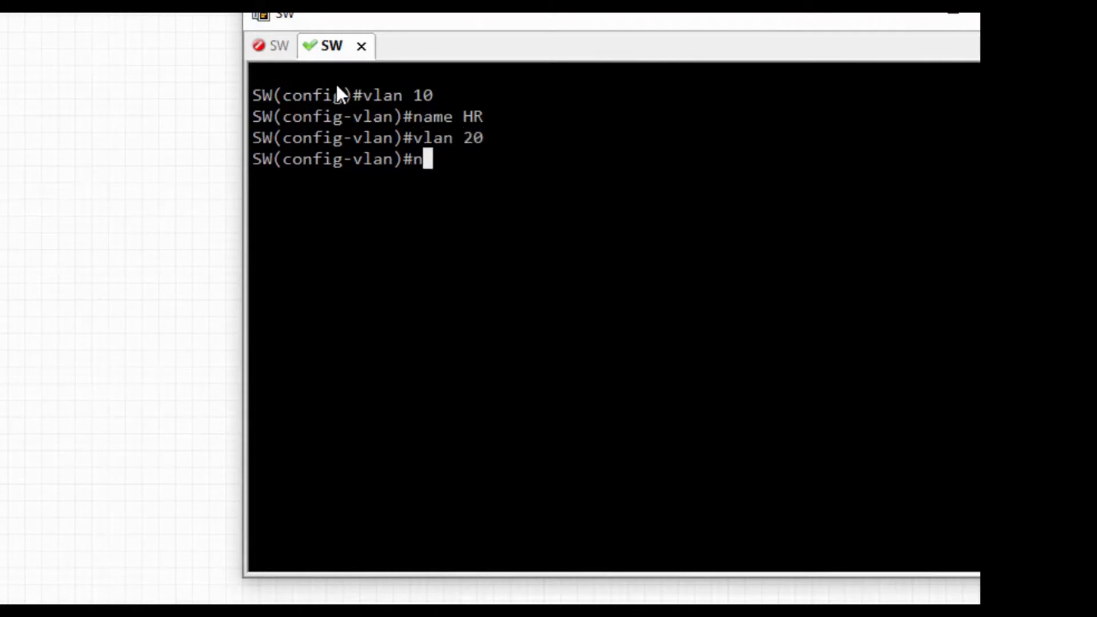
{"action": "type", "text": "ame s"}
{"action": "key", "text": "BackSpace"}
{"action": "type", "text": "Sale"}
{"action": "type", "text": "s"}
{"action": "key", "text": "Return"}
Create VLAN 30 named MKT, leave VLAN configuration and clear the console screen
{"action": "type", "text": "vlan 30"}
{"action": "key", "text": "Return"}
{"action": "type", "text": "name MKT"}
{"action": "key", "text": "Return"}
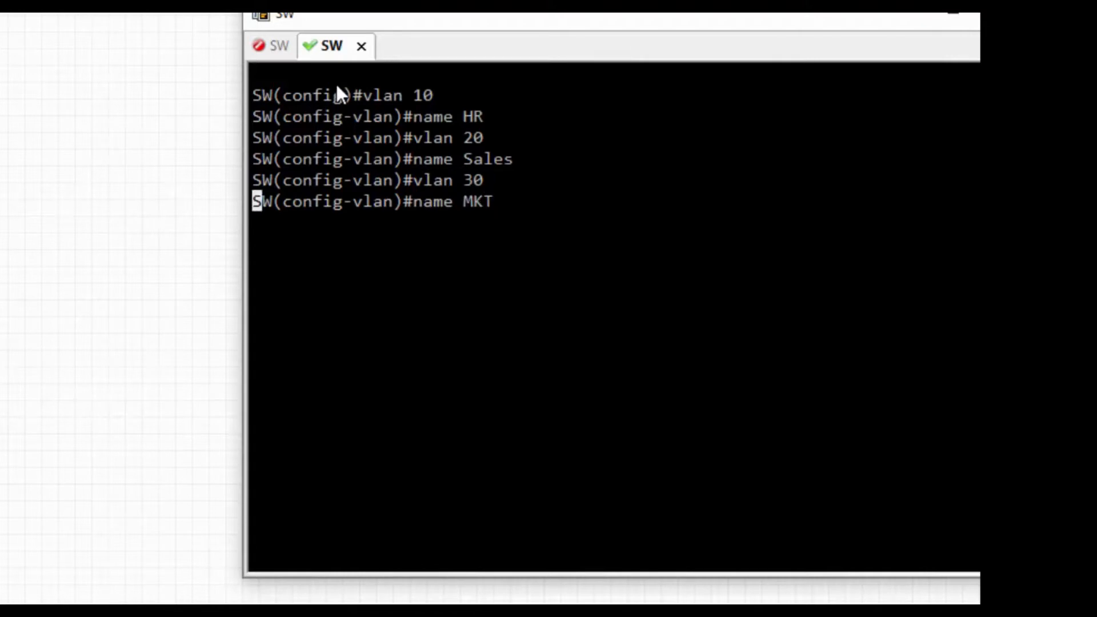
{"action": "type", "text": "exit"}
{"action": "key", "text": "Return"}
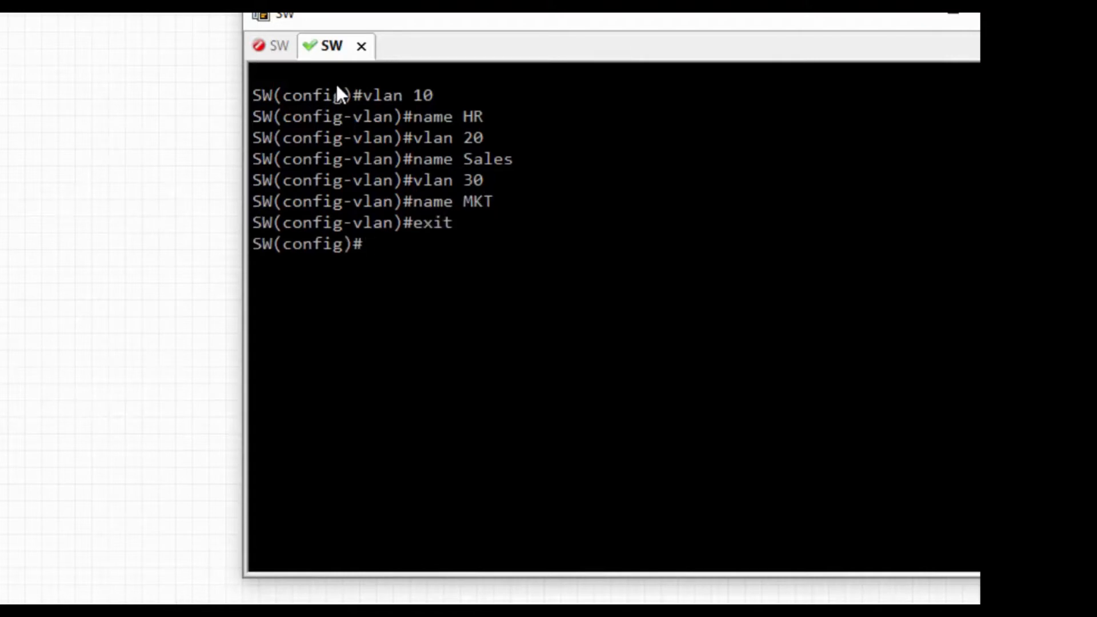
{"action": "key", "text": "ctrl+l"}
{"action": "key", "text": "Return"}
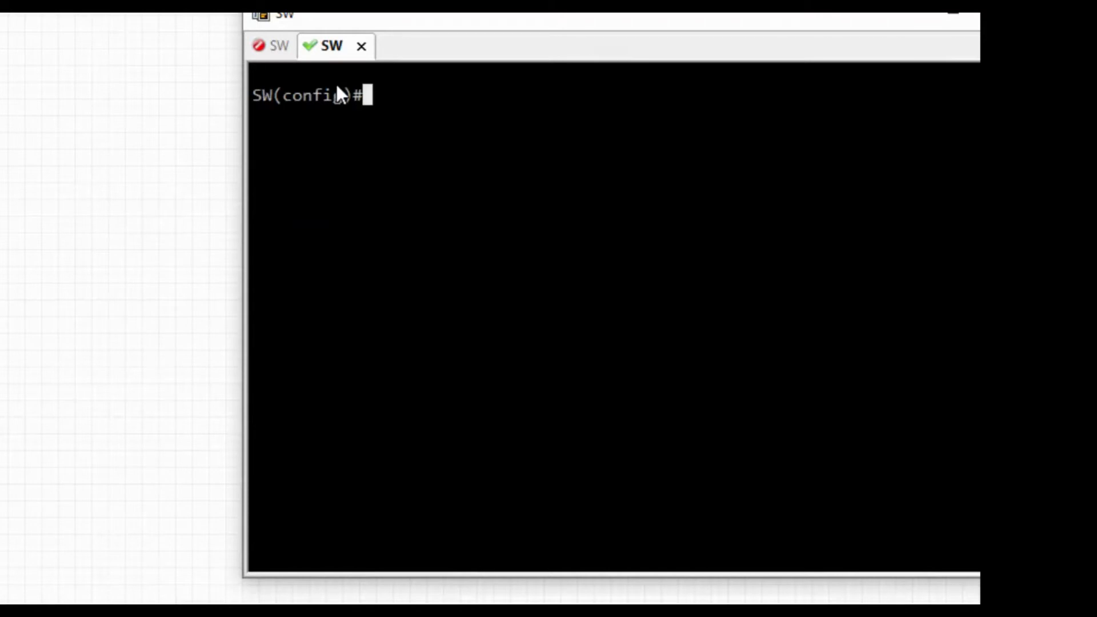
Assign switch interface e0/0 to access VLAN 10
{"action": "type", "text": "int "}
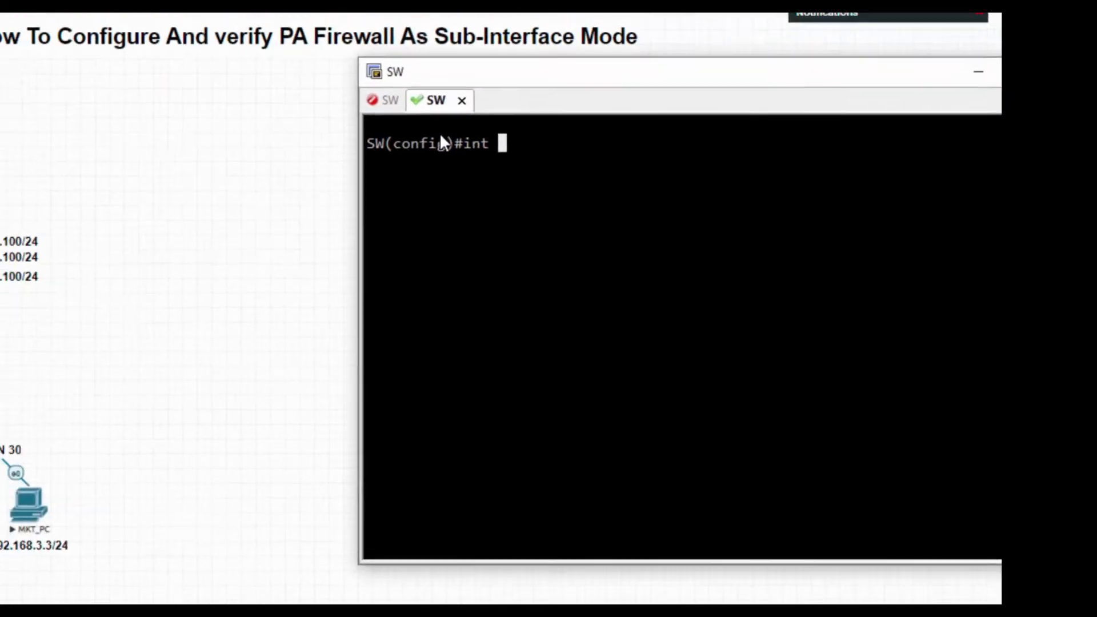
{"action": "type", "text": "e0/0"}
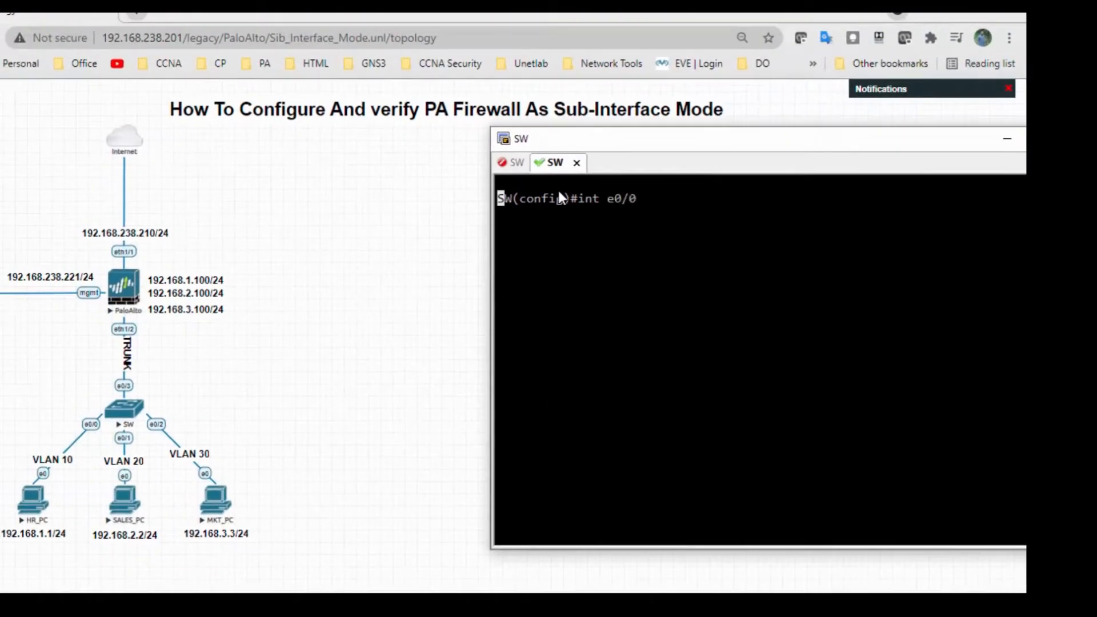
{"action": "key", "text": "Return"}
{"action": "type", "text": "sw"}
{"action": "key", "text": "Tab"}
{"action": "type", "text": "acc"}
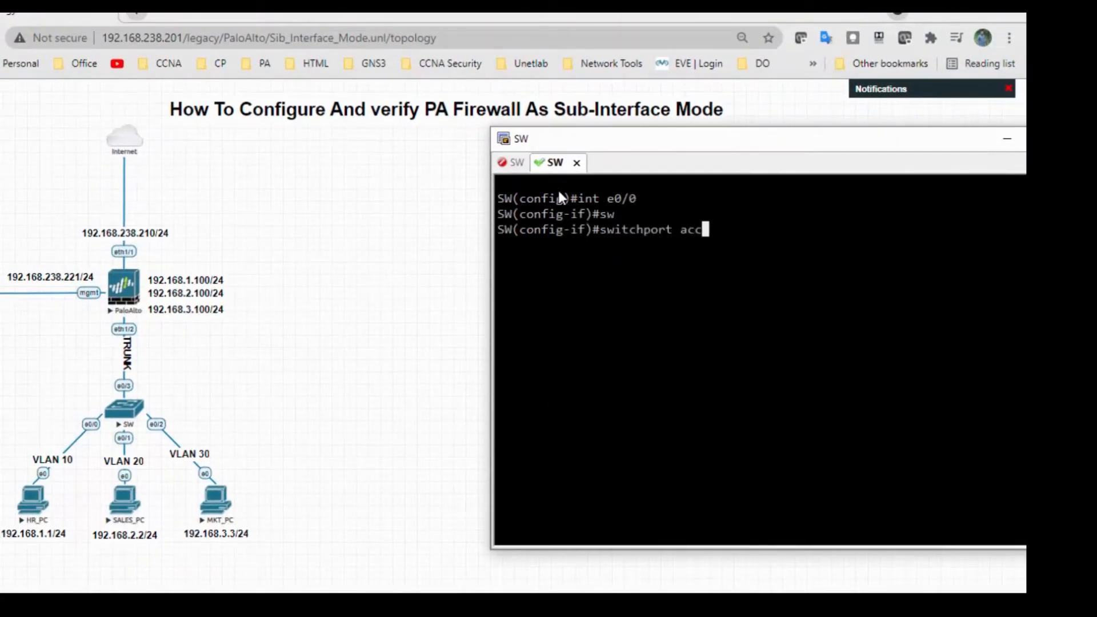
{"action": "key", "text": "Tab"}
{"action": "type", "text": "vlan 20"}
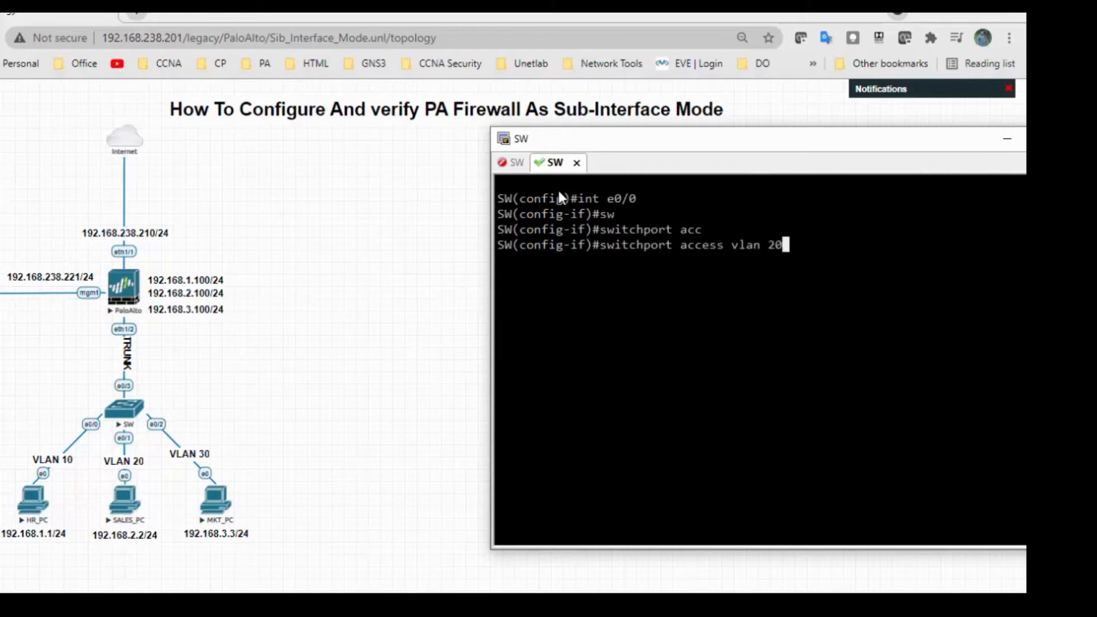
{"action": "key", "text": "BackSpace"}
{"action": "key", "text": "BackSpace"}
{"action": "type", "text": "10"}
{"action": "key", "text": "Return"}
Assign switch interface e0/1 to access VLAN 20
{"action": "type", "text": "s"}
{"action": "key", "text": "Up"}
{"action": "key", "text": "Up"}
{"action": "key", "text": "BackSpace"}
{"action": "type", "text": "2"}
{"action": "key", "text": "BackSpace"}
{"action": "type", "text": "1"}
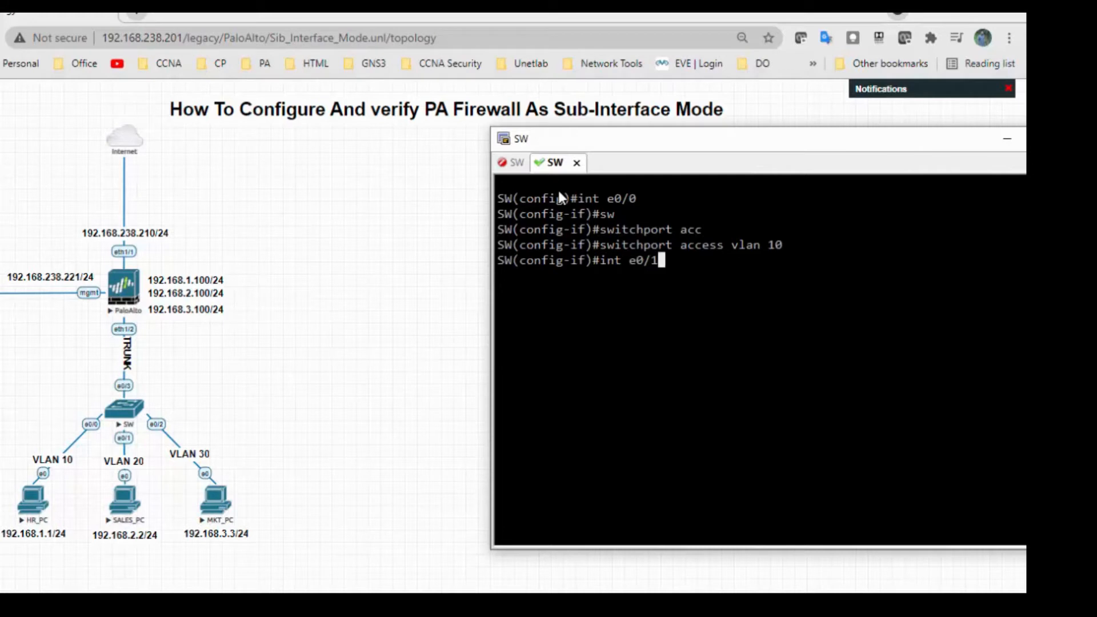
{"action": "key", "text": "Return"}
{"action": "key", "text": "Up"}
{"action": "key", "text": "Up"}
{"action": "key", "text": "BackSpace"}
{"action": "key", "text": "BackSpace"}
{"action": "type", "text": "20"}
{"action": "key", "text": "Return"}
Assign switch interface e0/2 to access VLAN 30, return to global configuration mode and clear the console screen
{"action": "key", "text": "Up"}
{"action": "key", "text": "Up"}
{"action": "key", "text": "Down"}
{"action": "key", "text": "Up"}
{"action": "key", "text": "BackSpace"}
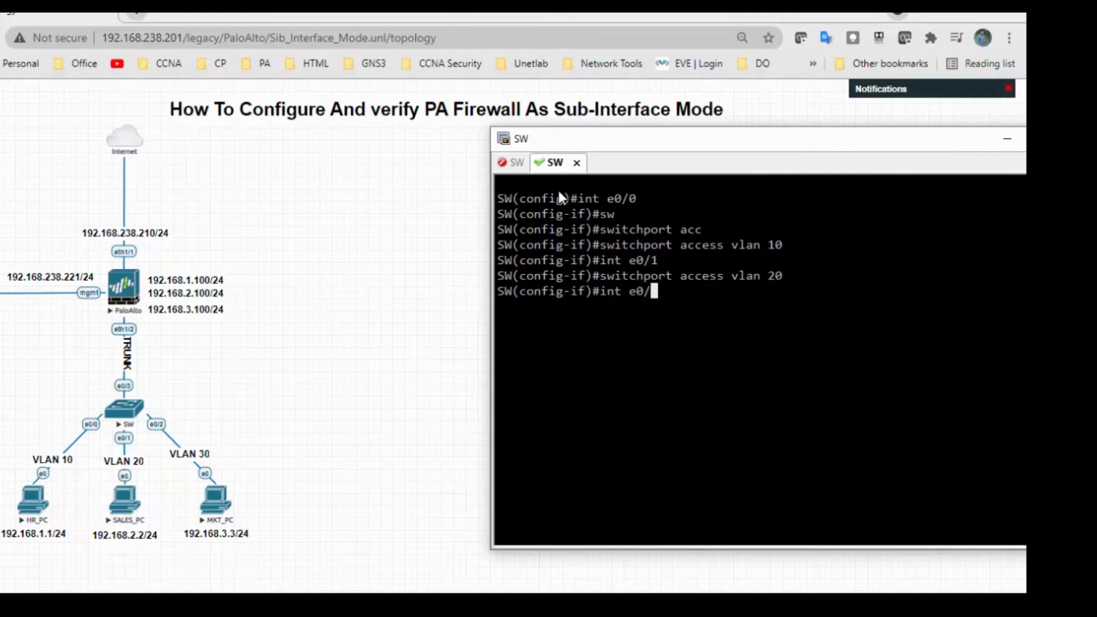
{"action": "type", "text": "2"}
{"action": "key", "text": "Return"}
{"action": "type", "text": "i"}
{"action": "key", "text": "Up"}
{"action": "key", "text": "Up"}
{"action": "key", "text": "BackSpace"}
{"action": "key", "text": "BackSpace"}
{"action": "type", "text": "30"}
{"action": "key", "text": "Return"}
{"action": "type", "text": "exit"}
{"action": "key", "text": "Return"}
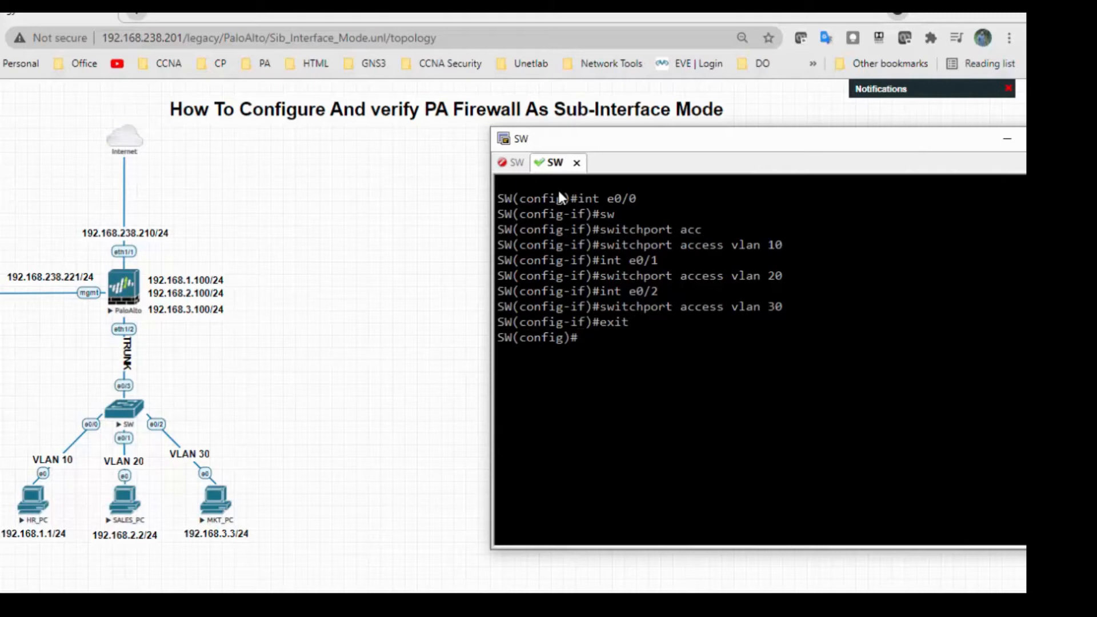
{"action": "key", "text": "ctrl+l"}
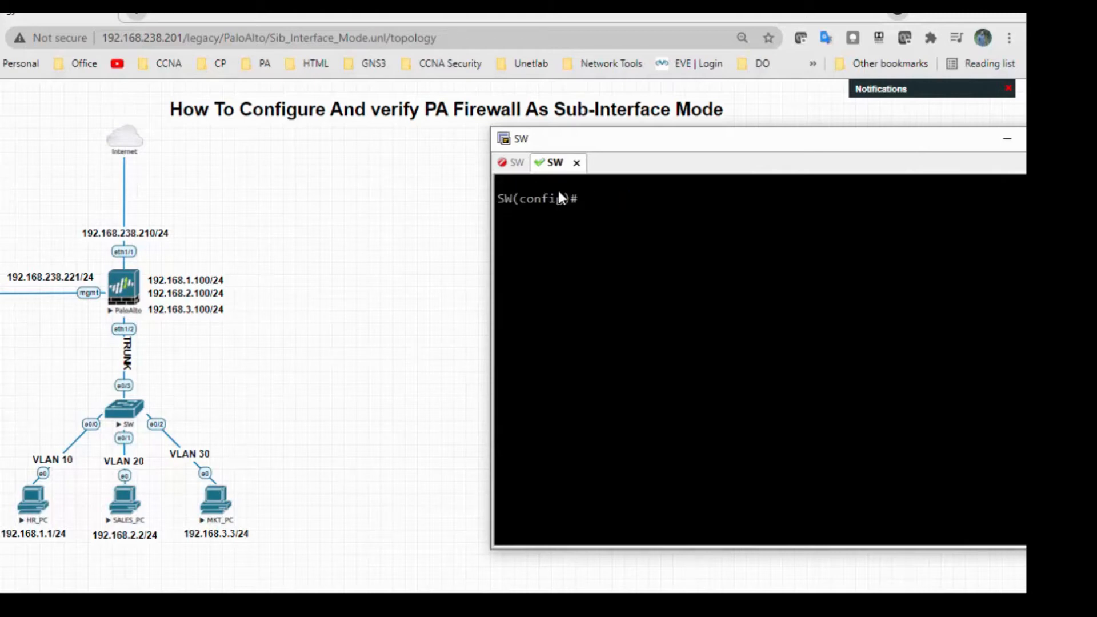
Set the trunk encapsulation of switch interface e0/3 to dot1q
{"action": "type", "text": "int e0/3"}
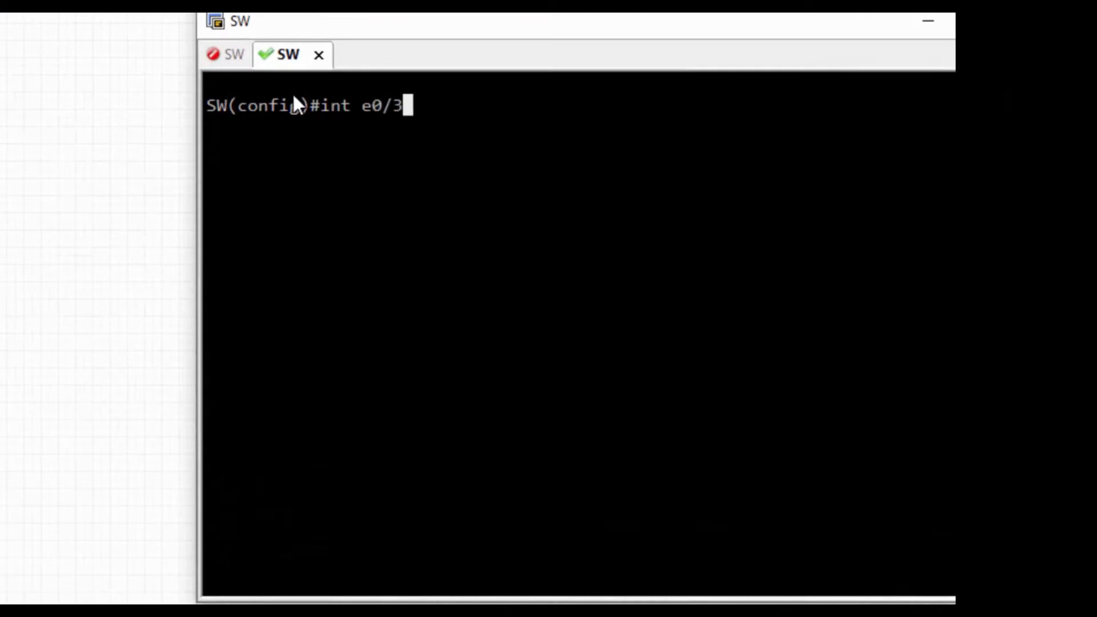
{"action": "key", "text": "Return"}
{"action": "type", "text": "sw"}
{"action": "key", "text": "Tab"}
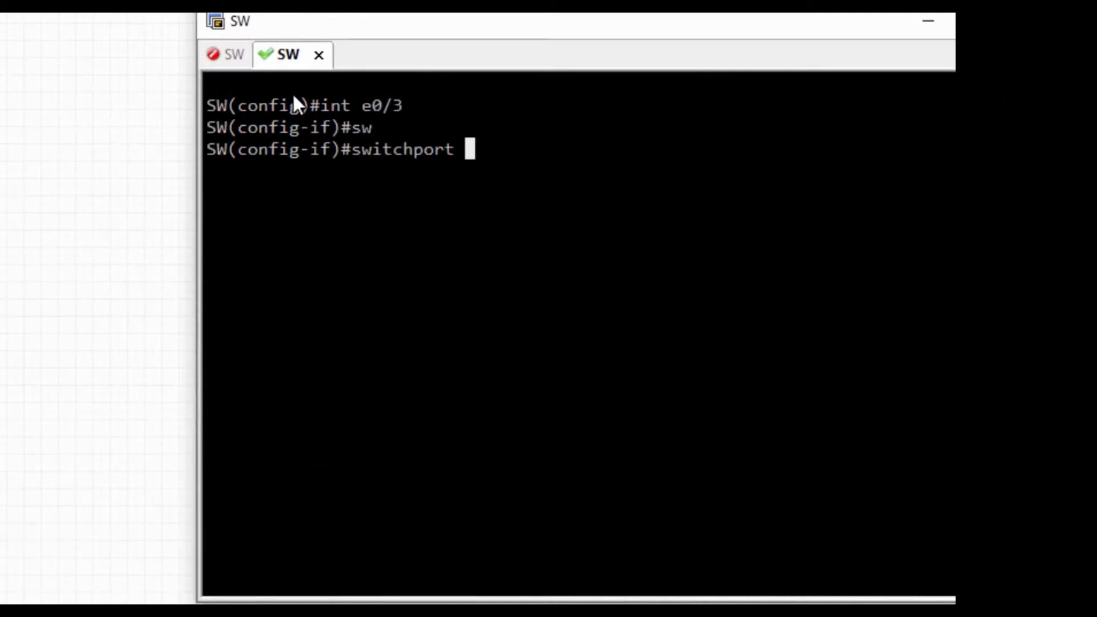
{"action": "type", "text": "tr"}
{"action": "key", "text": "Tab"}
{"action": "type", "text": "en"}
{"action": "key", "text": "Tab"}
{"action": "type", "text": "do"}
{"action": "key", "text": "Tab"}
{"action": "key", "text": "Return"}
Set the switchport mode of interface e0/3 to trunk
{"action": "type", "text": "sw"}
{"action": "key", "text": "Tab"}
{"action": "type", "text": "mo"}
{"action": "key", "text": "Tab"}
{"action": "type", "text": "tr"}
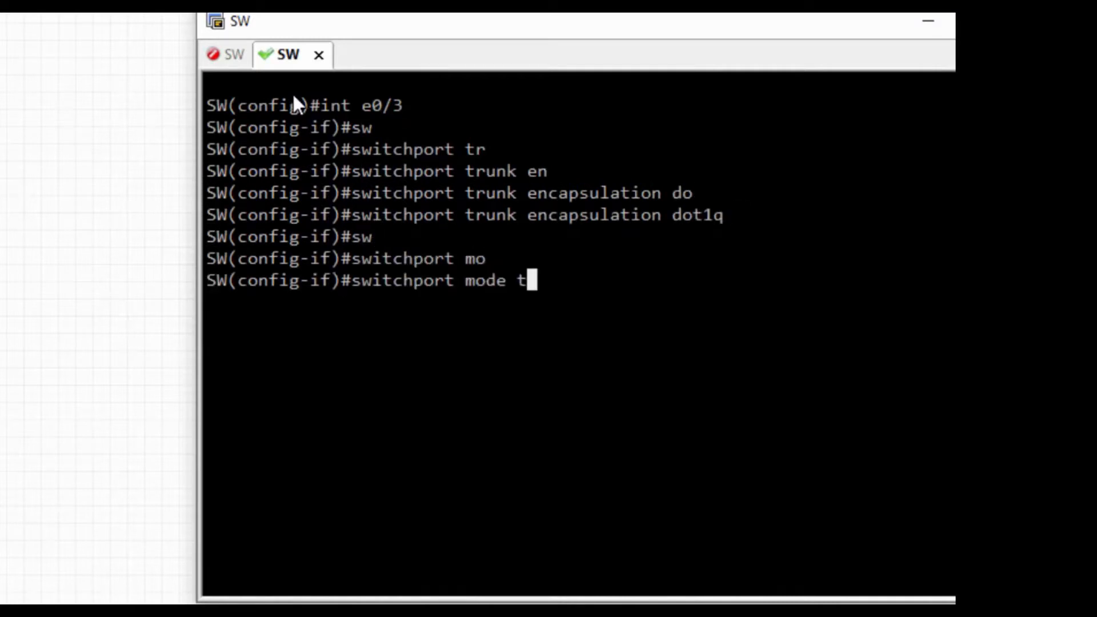
{"action": "key", "text": "Tab"}
{"action": "key", "text": "Return"}
Leave configuration mode, save the switch's configuration and clear the console screen
{"action": "type", "text": "exit"}
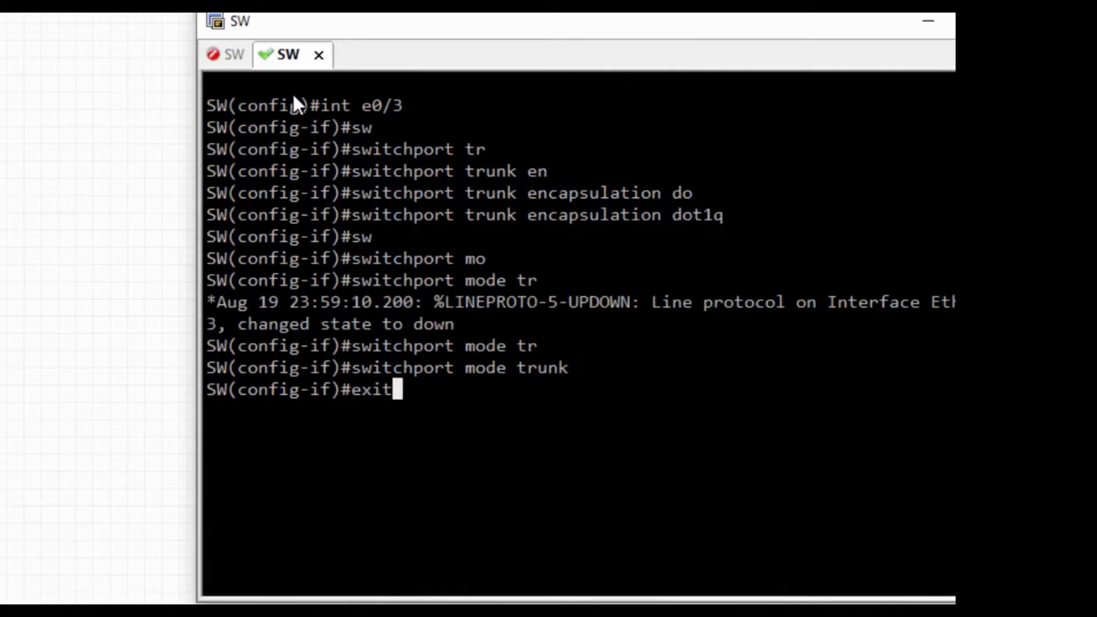
{"action": "key", "text": "Return"}
{"action": "type", "text": "exit"}
{"action": "key", "text": "Return"}
{"action": "type", "text": "wr"}
{"action": "key", "text": "Return"}
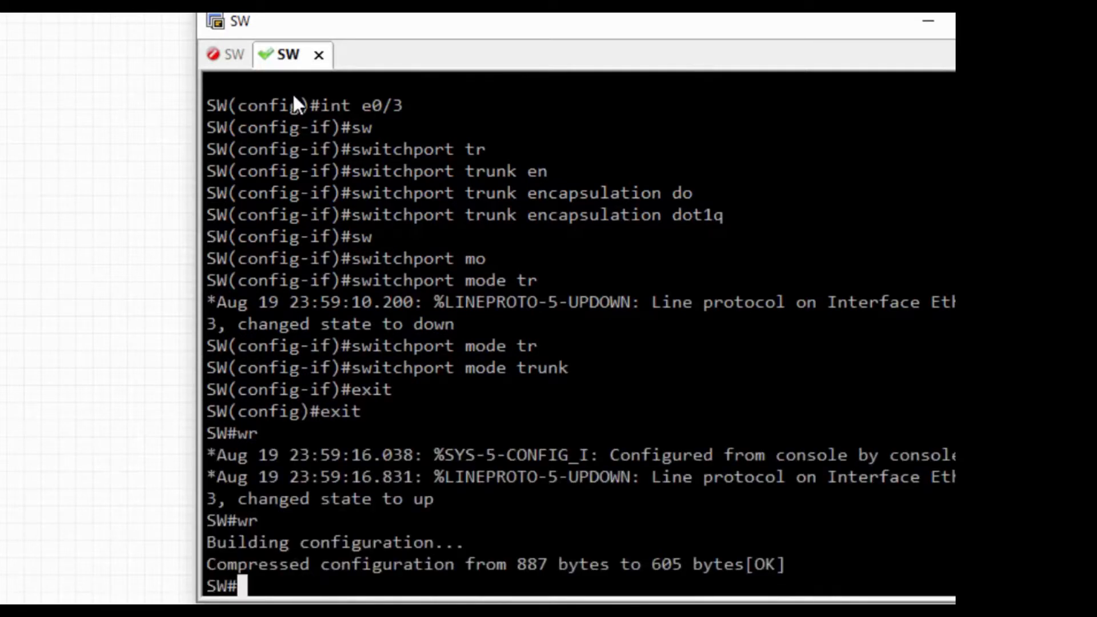
{"action": "key", "text": "ctrl+l"}
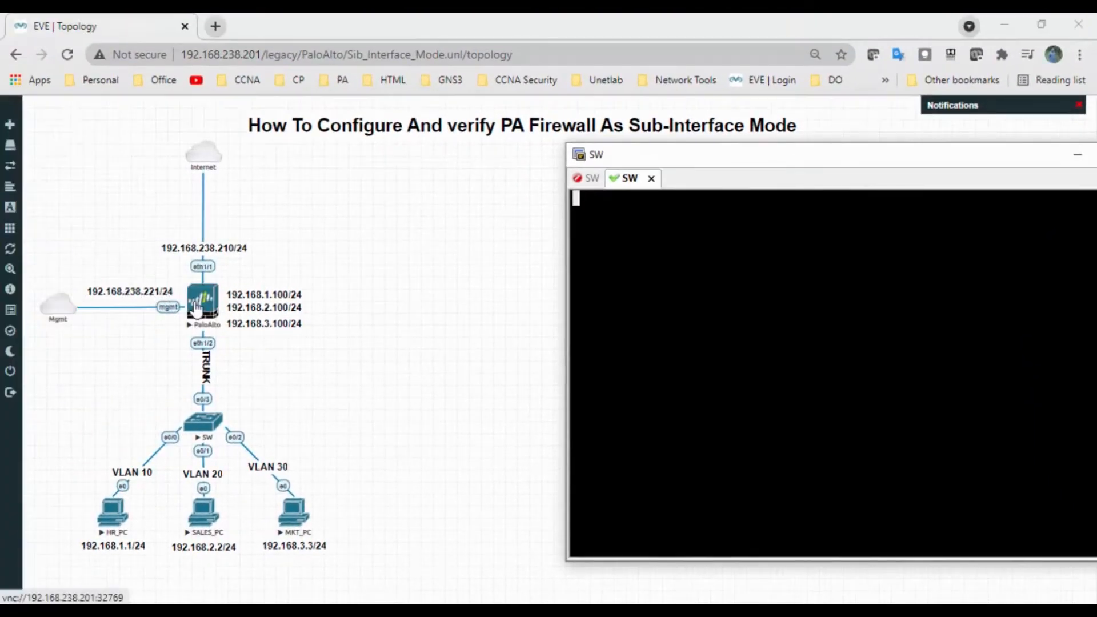
{"action": "left_click", "coordinate": [216, 26]}
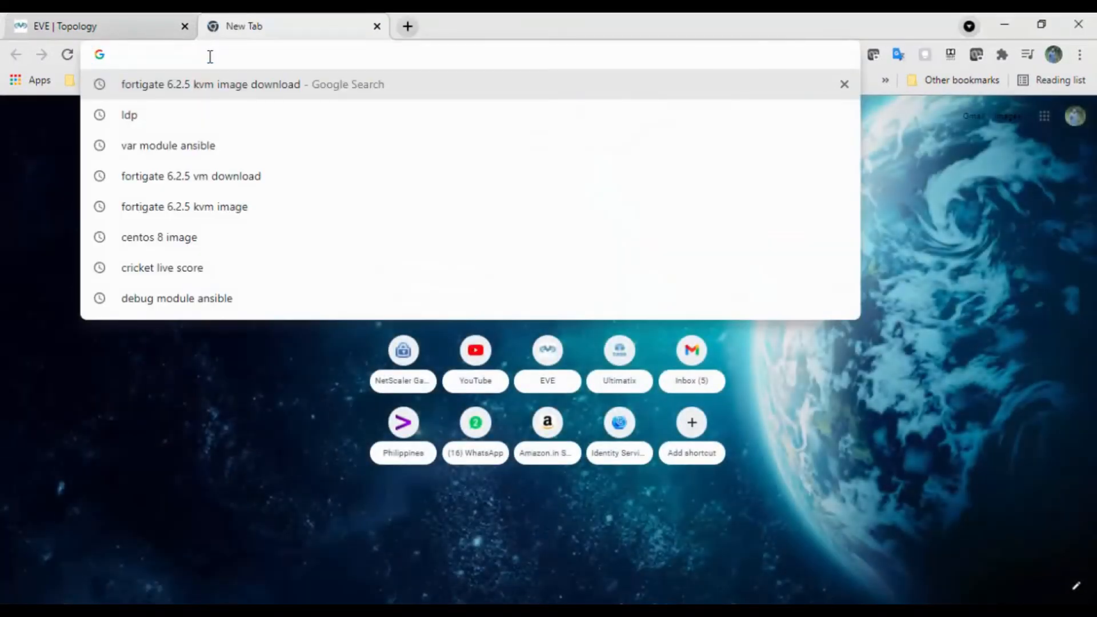
{"action": "type", "text": "https://192.168.3.11"}
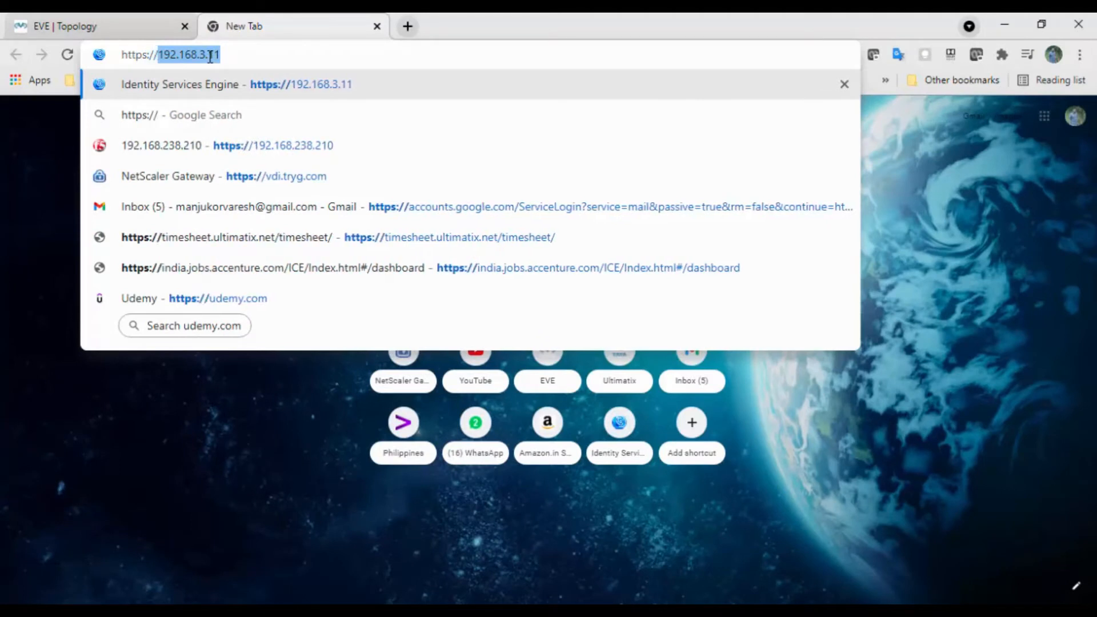
{"action": "key", "text": "BackSpace"}
{"action": "key", "text": "BackSpace"}
{"action": "key", "text": "BackSpace"}
{"action": "key", "text": "BackSpace"}
{"action": "type", "text": "238.221"}
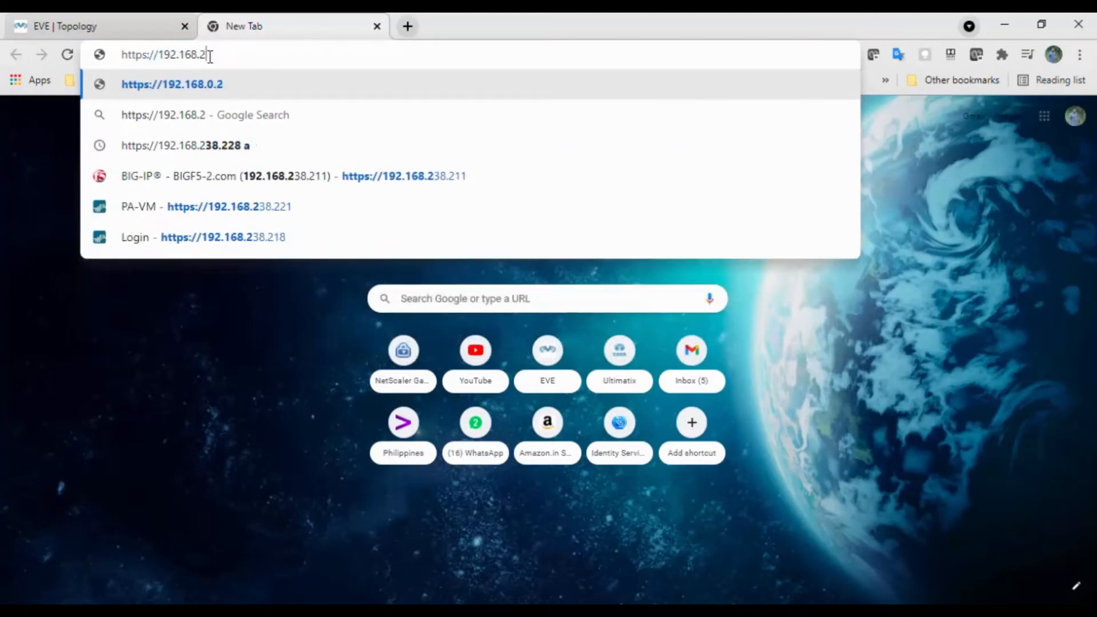
{"action": "key", "text": "Return"}
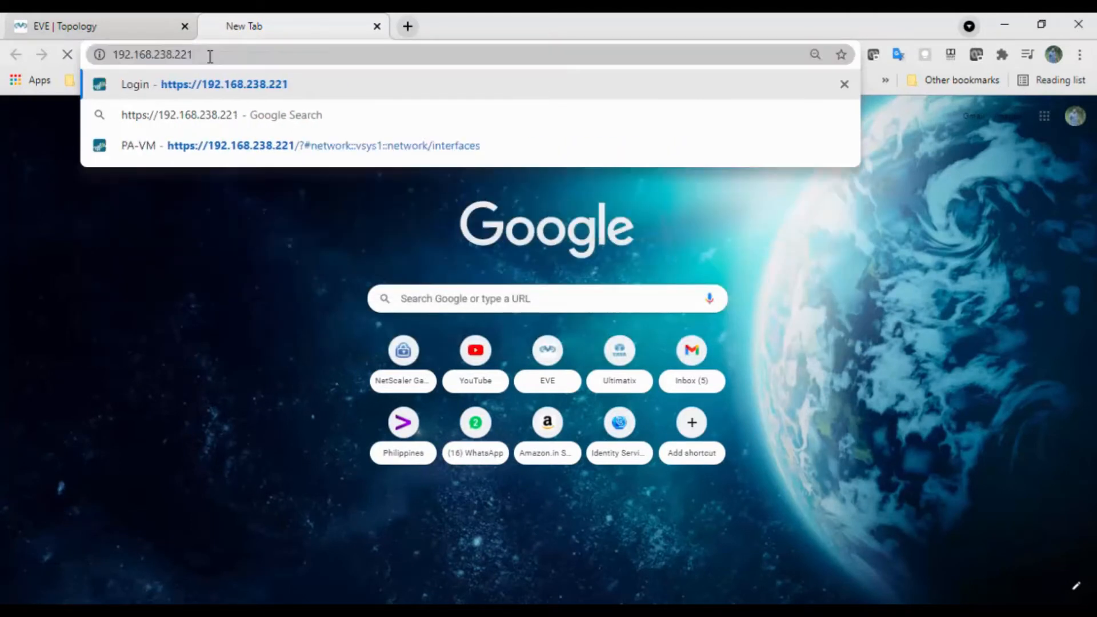
Log in to the firewall as admin with the account password
{"action": "left_click", "coordinate": [516, 262]}
{"action": "type", "text": "admin"}
{"action": "key", "text": "Tab"}
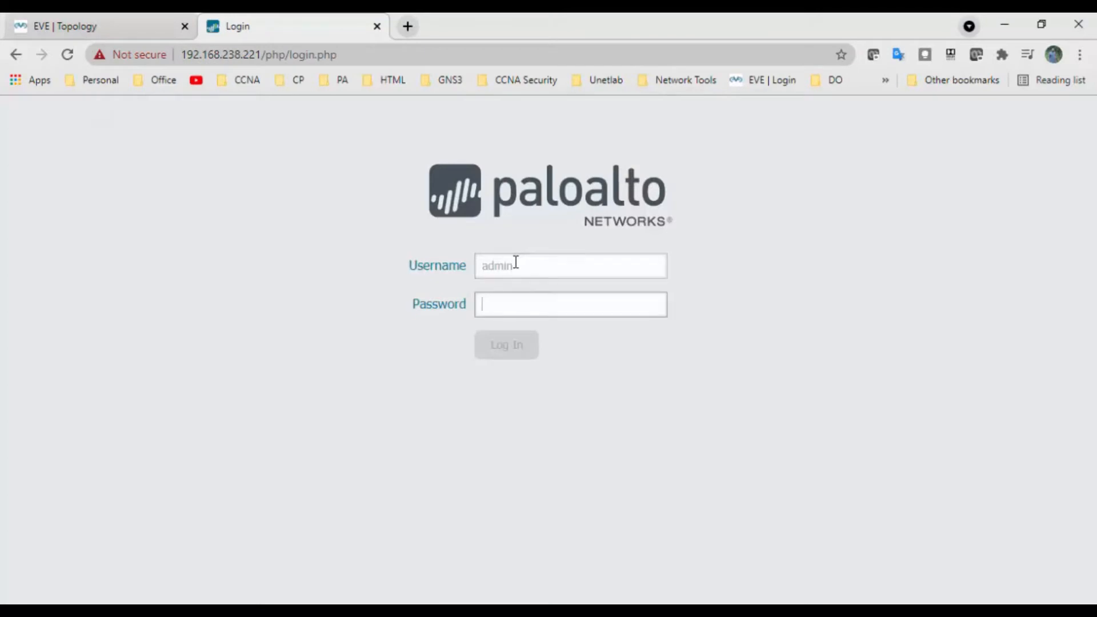
{"action": "type", "text": "ad"}
{"action": "key", "text": "Return"}
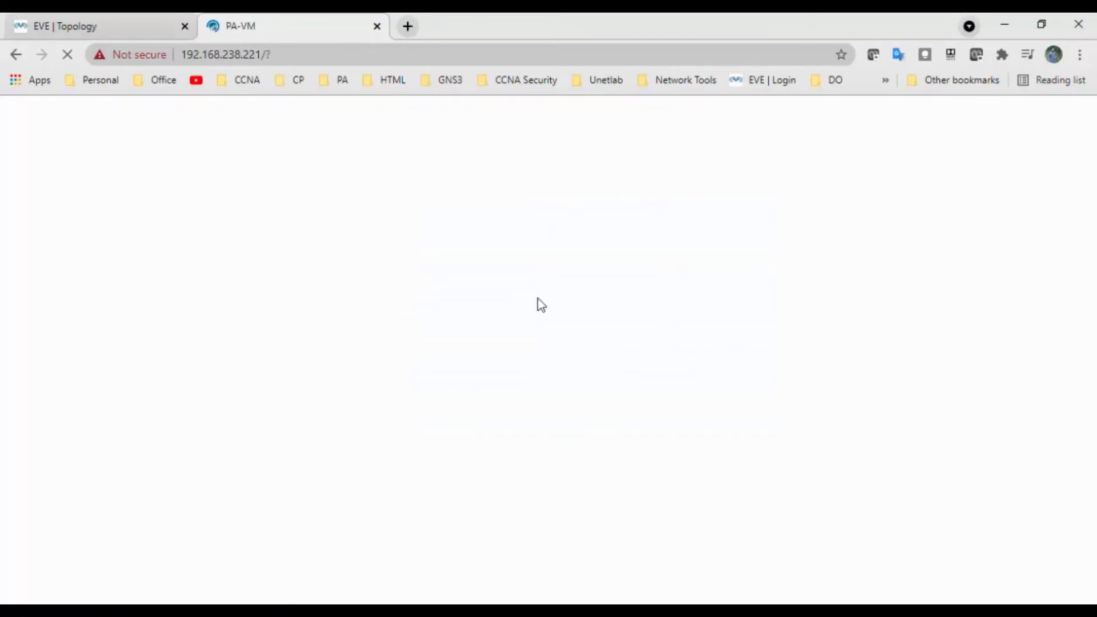
Check the EVE topology, return to the PA-VM page, and dismiss the welcome message so it does not show again
{"action": "left_click", "coordinate": [96, 30]}
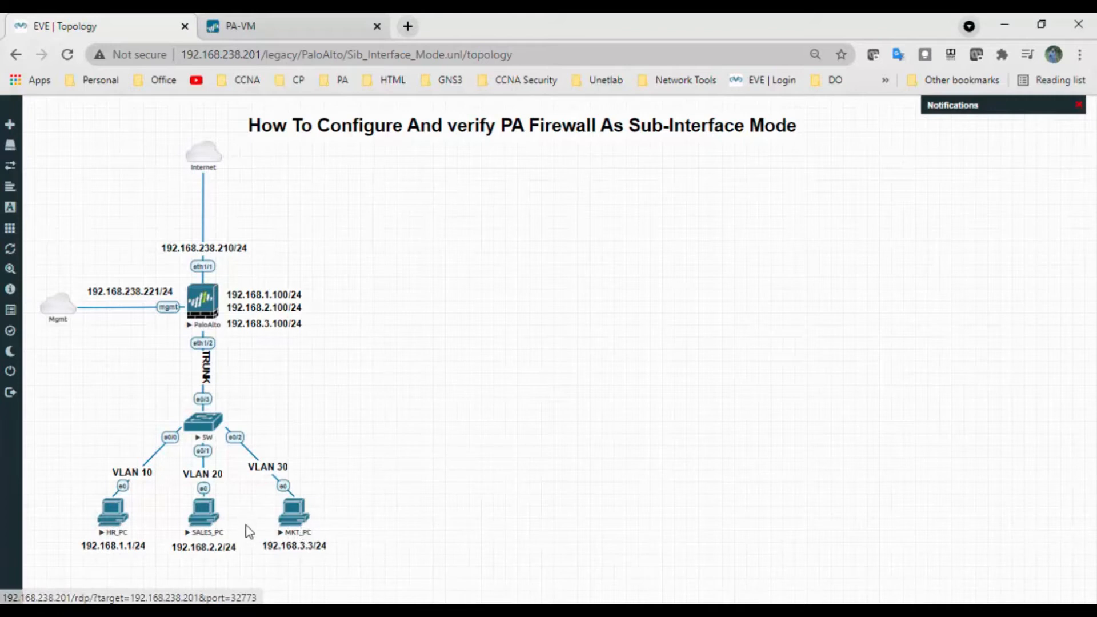
{"action": "left_click", "coordinate": [336, 35]}
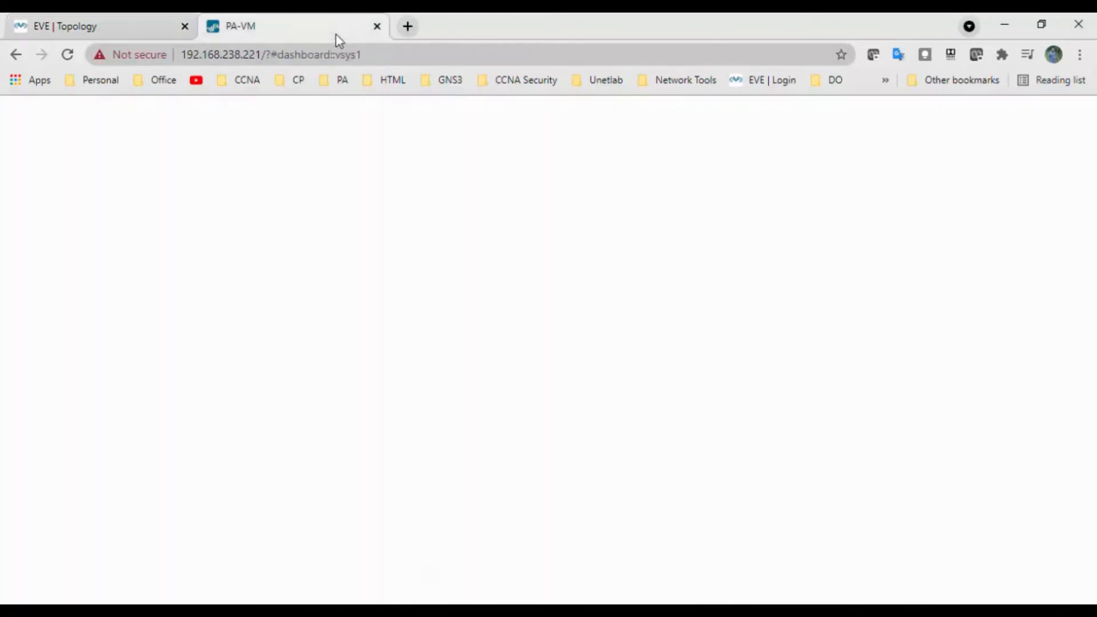
{"action": "left_click", "coordinate": [258, 495]}
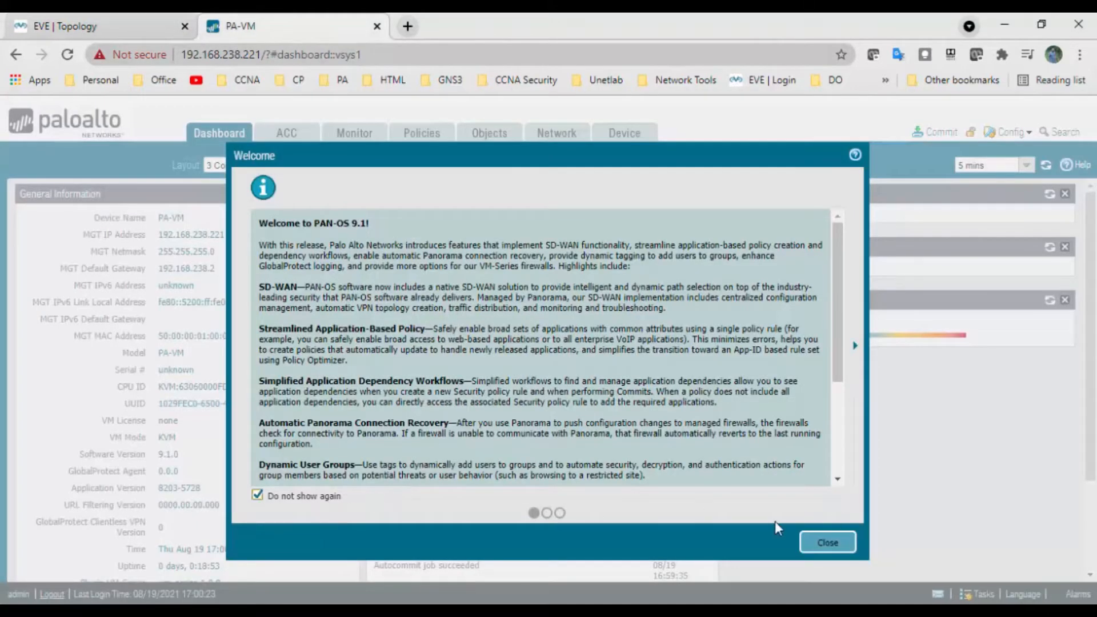
{"action": "left_click", "coordinate": [814, 543]}
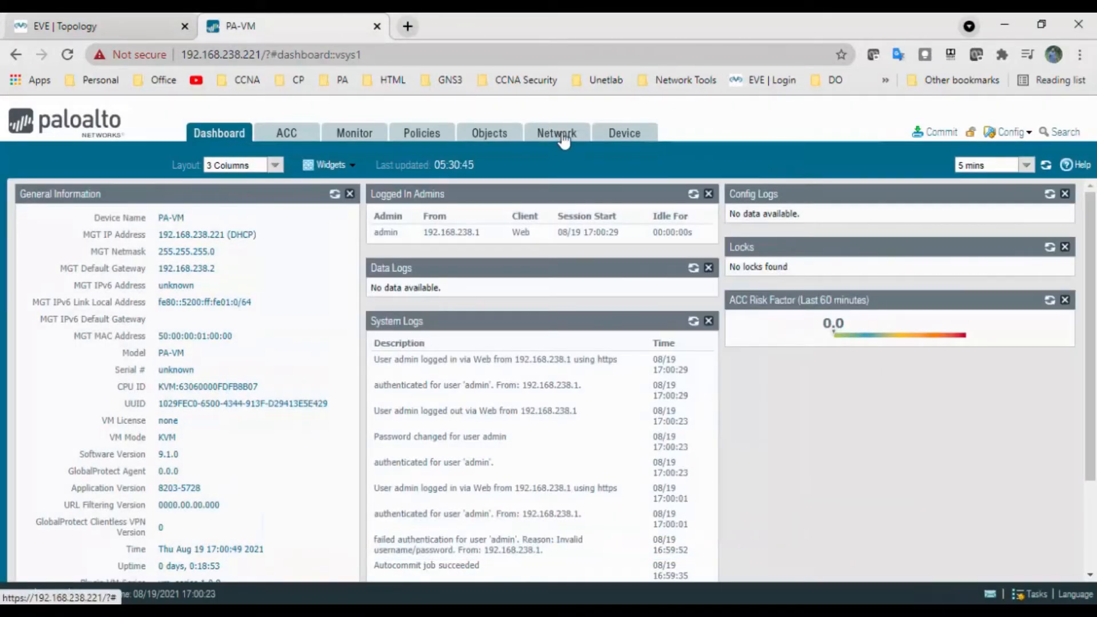
Add an interface management profile named Ping that allows only the Ping network service
{"action": "left_click", "coordinate": [558, 142]}
{"action": "left_click_drag", "start_coordinate": [153, 444], "coordinate": [155, 516]}
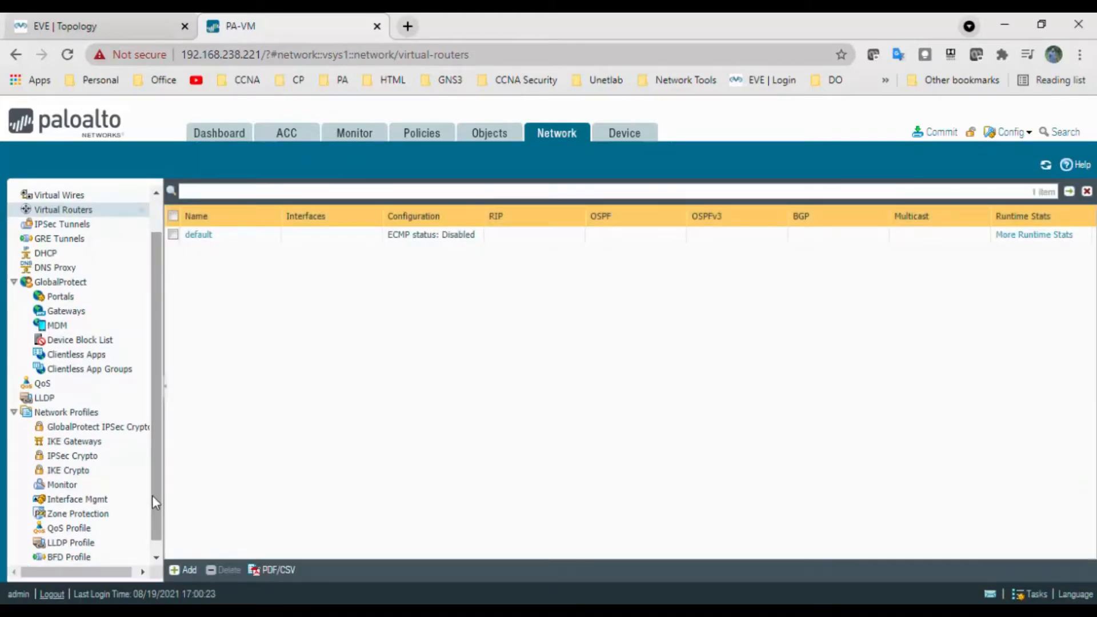
{"action": "left_click", "coordinate": [97, 500]}
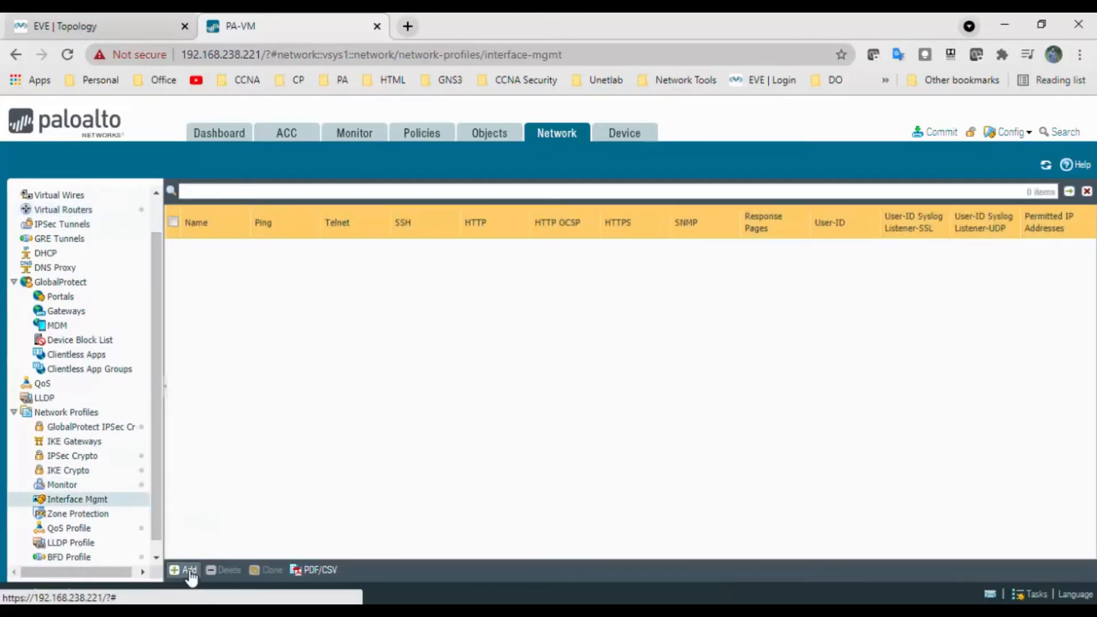
{"action": "left_click", "coordinate": [185, 569]}
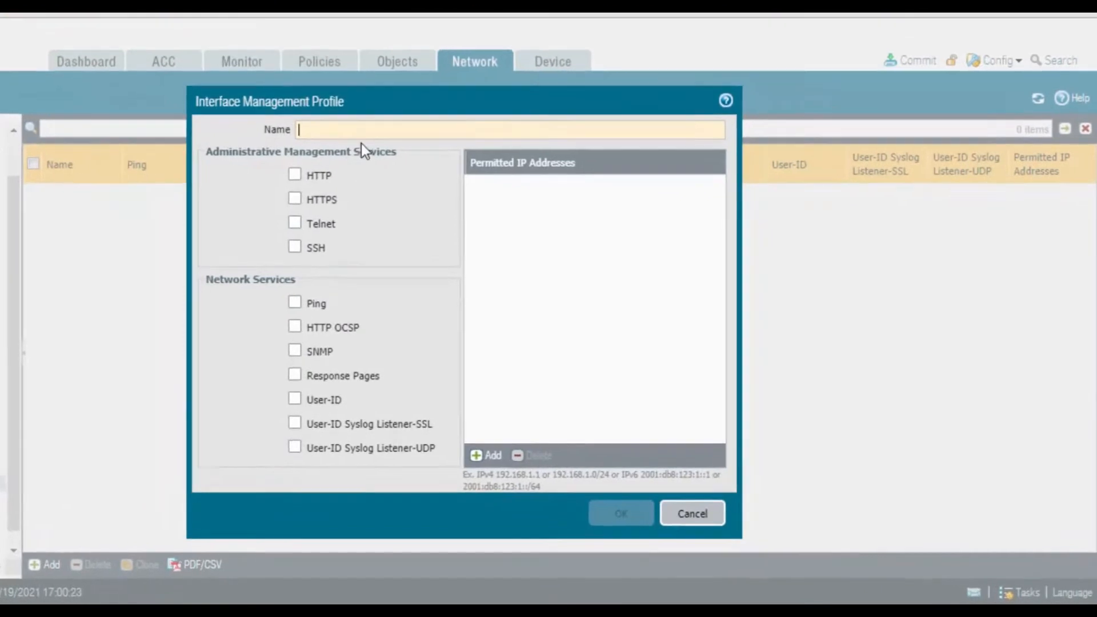
{"action": "type", "text": "P"}
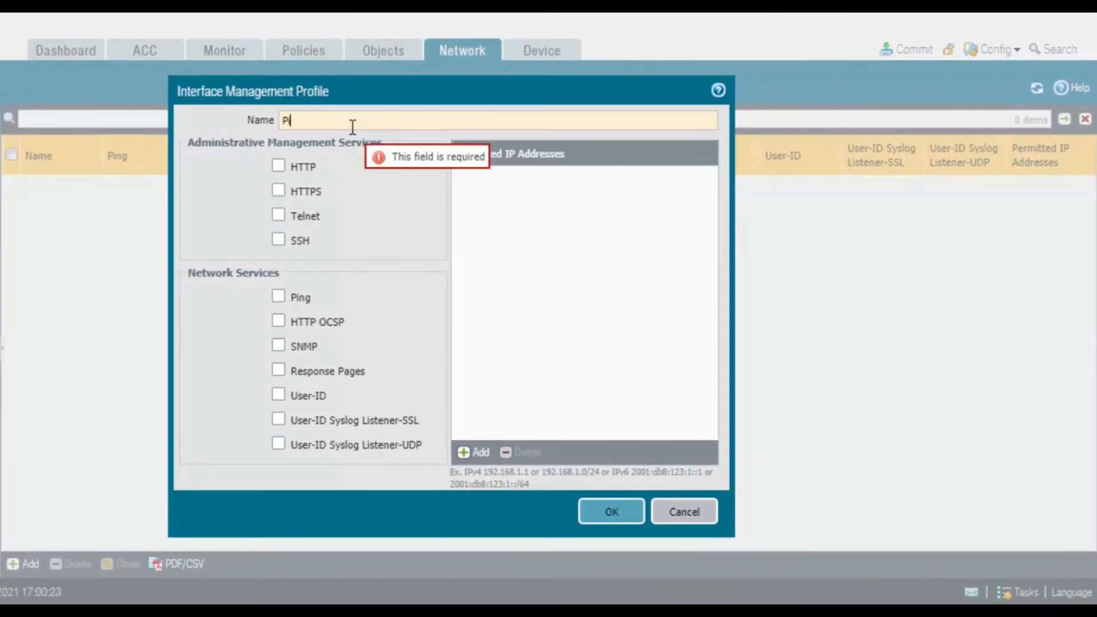
{"action": "type", "text": "ing"}
{"action": "left_click", "coordinate": [279, 297]}
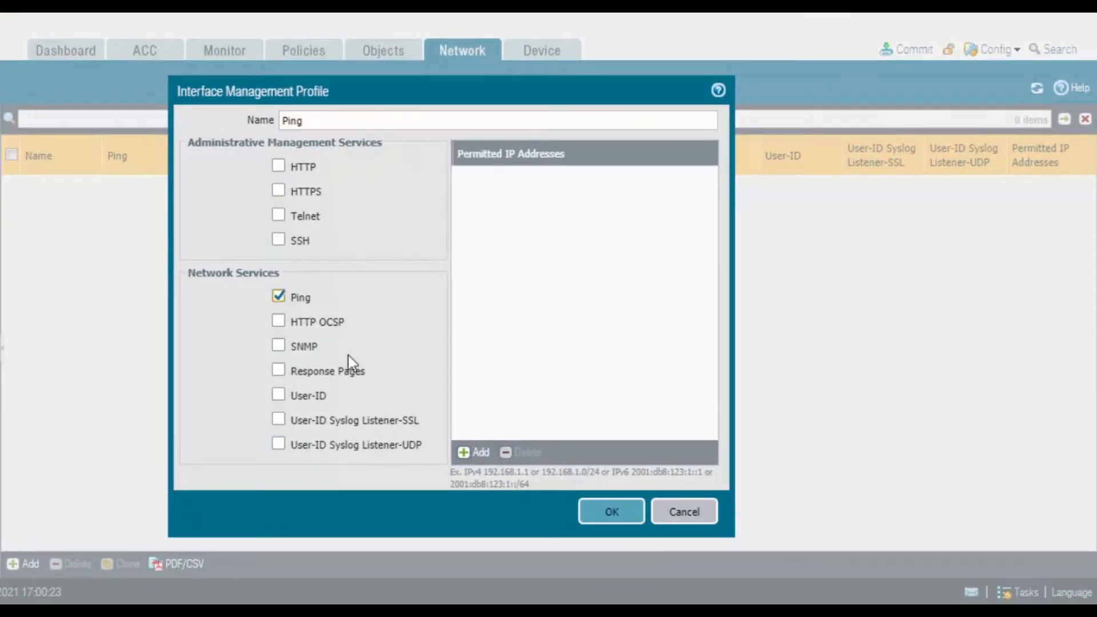
{"action": "left_click", "coordinate": [587, 515]}
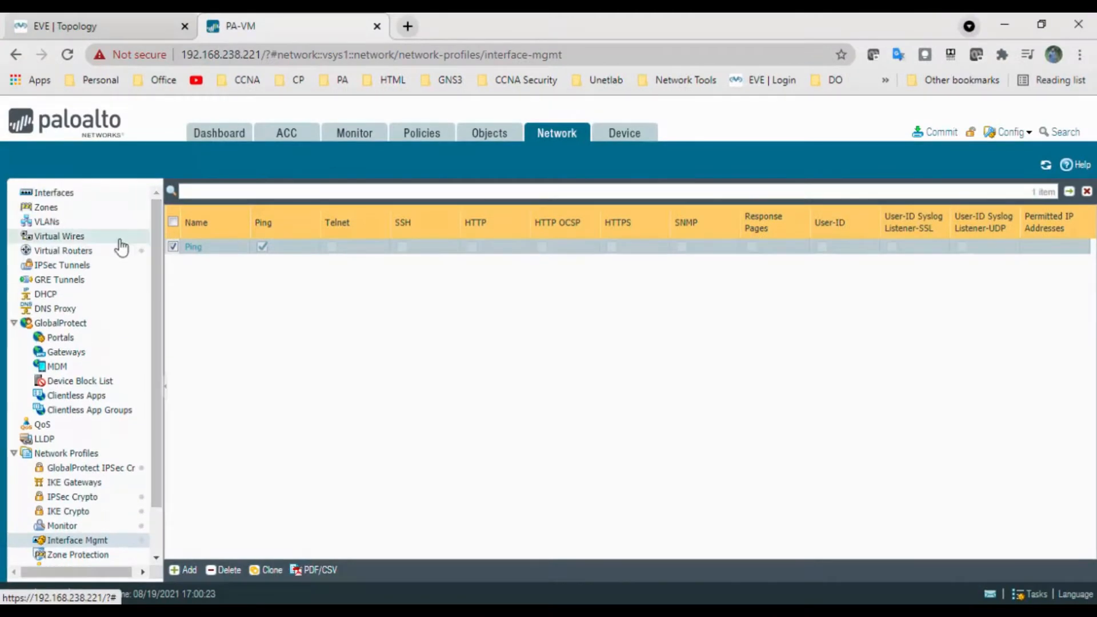
Add a security zone named HR of type Layer3 in the firewall's network configuration
{"action": "left_click", "coordinate": [53, 208]}
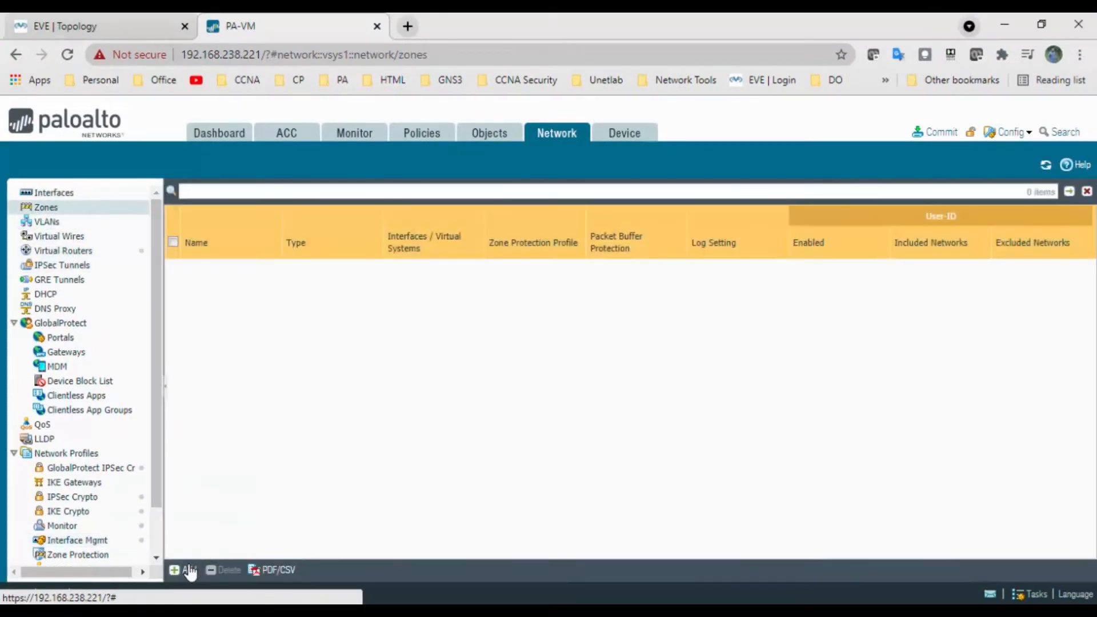
{"action": "left_click", "coordinate": [187, 569]}
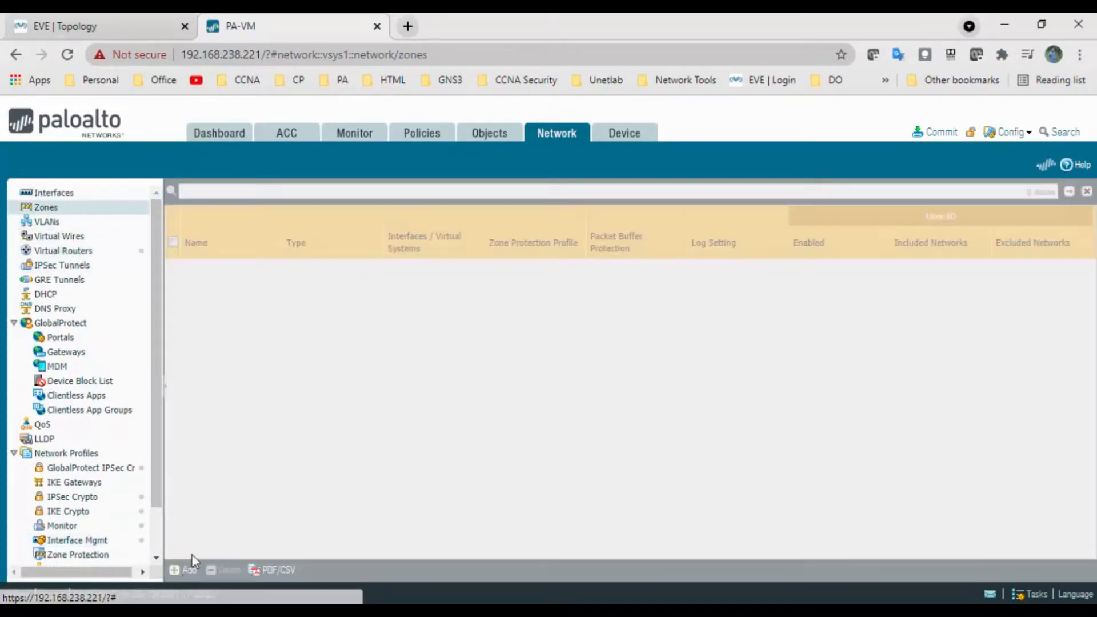
{"action": "type", "text": "HR"}
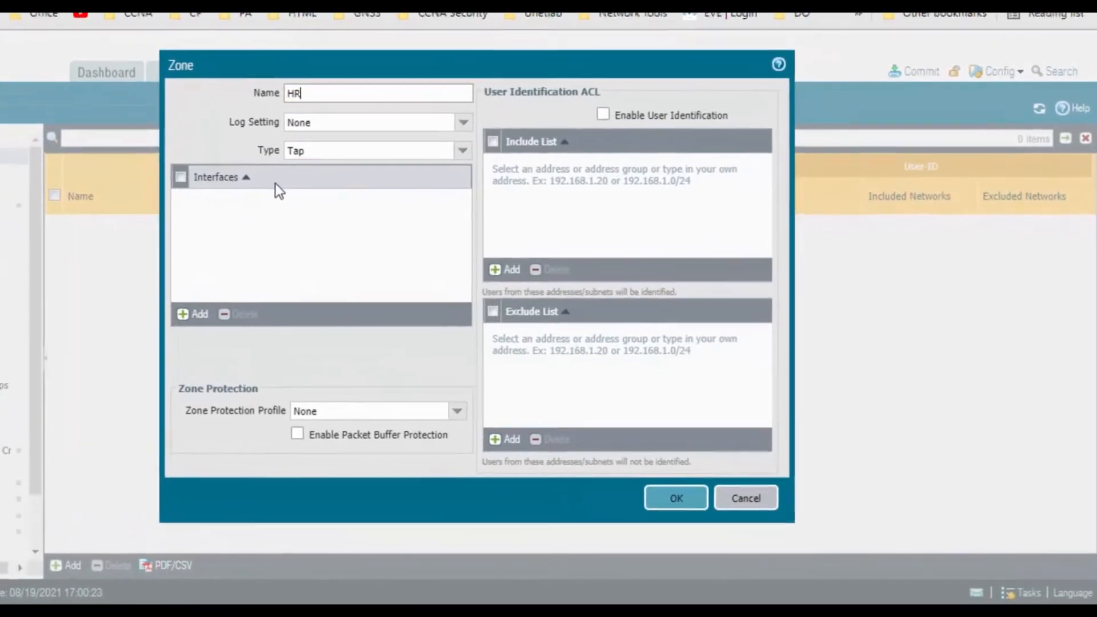
{"action": "left_click", "coordinate": [451, 142]}
{"action": "left_click", "coordinate": [360, 216]}
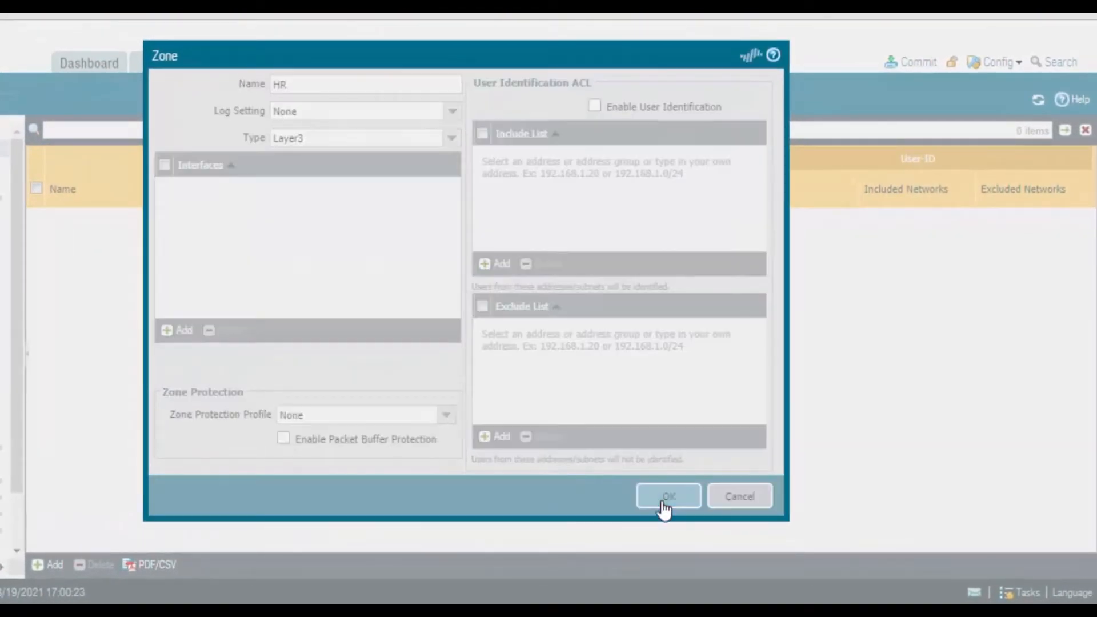
{"action": "left_click", "coordinate": [664, 506]}
Add a security zone named Sales with the type set to Layer3
{"action": "left_click", "coordinate": [56, 564]}
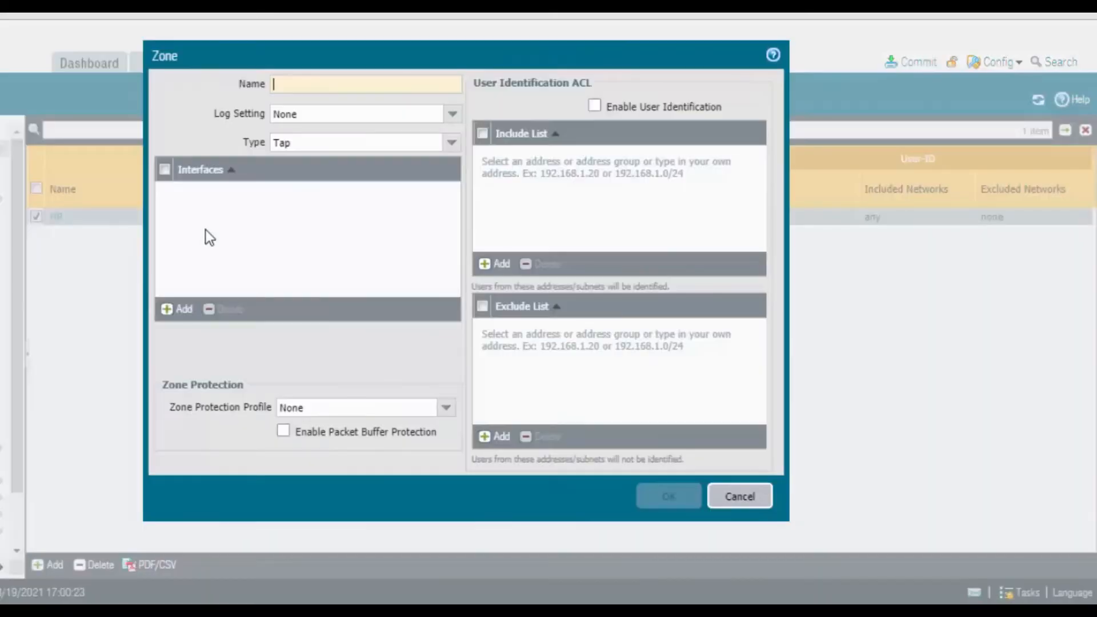
{"action": "type", "text": "Sales"}
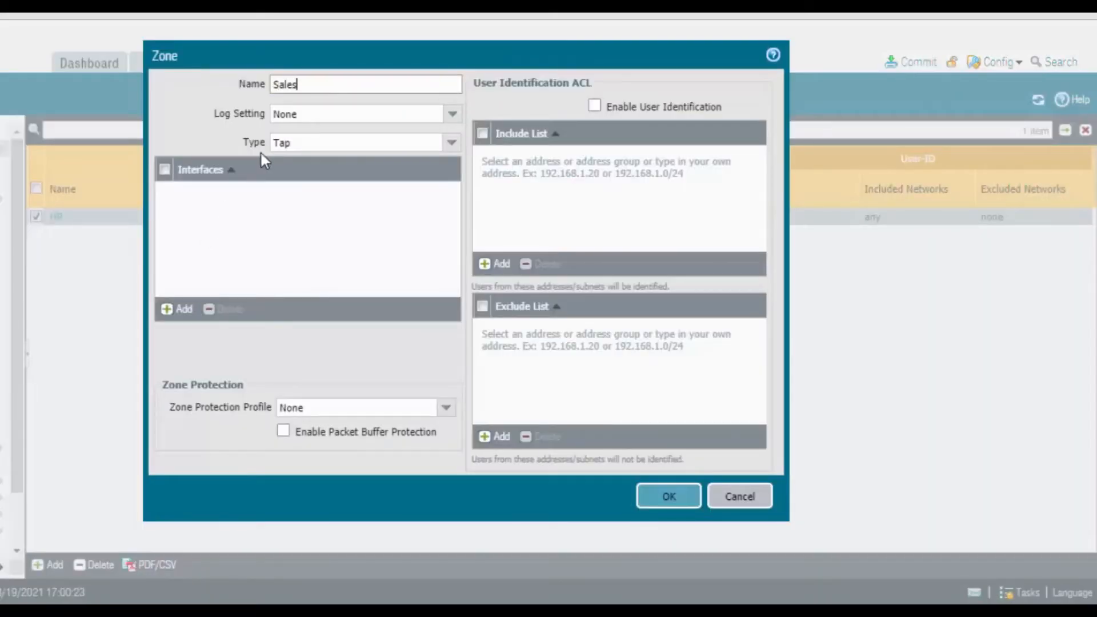
{"action": "left_click", "coordinate": [452, 144]}
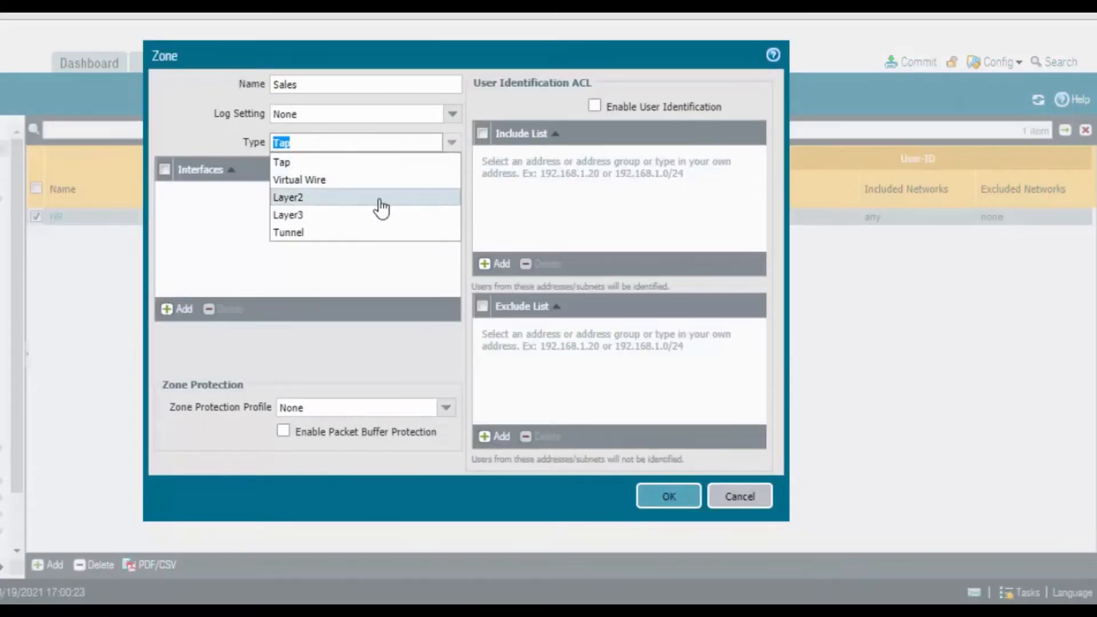
{"action": "left_click", "coordinate": [375, 217]}
{"action": "left_click", "coordinate": [666, 497]}
Add a security zone named MKT with the type set to Layer3
{"action": "left_click", "coordinate": [56, 565]}
{"action": "type", "text": "M"}
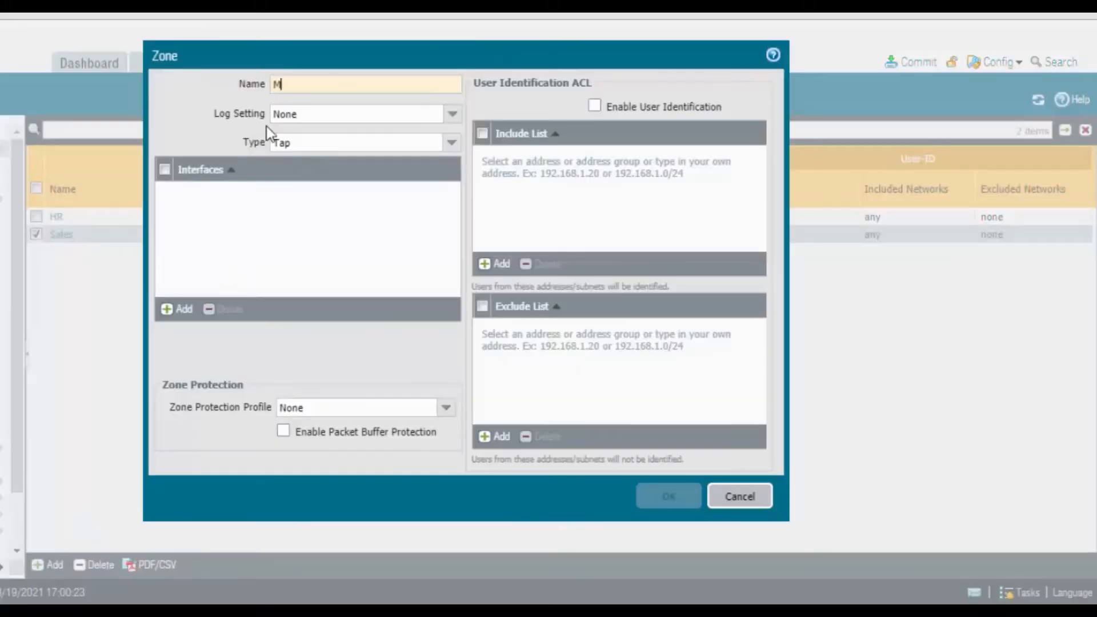
{"action": "type", "text": "KT"}
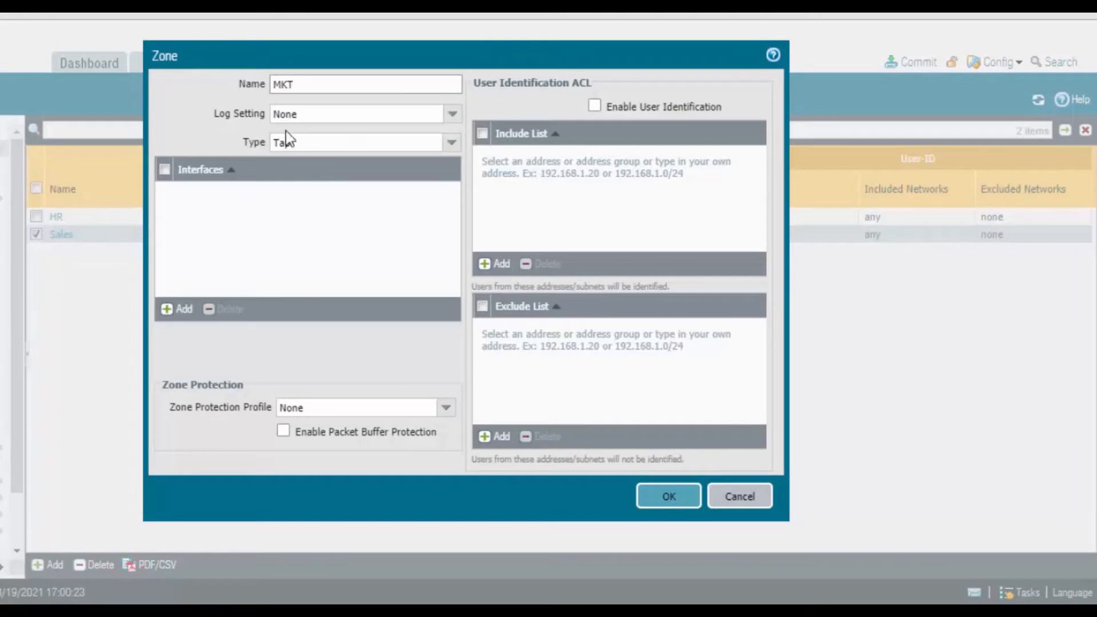
{"action": "left_click", "coordinate": [452, 150]}
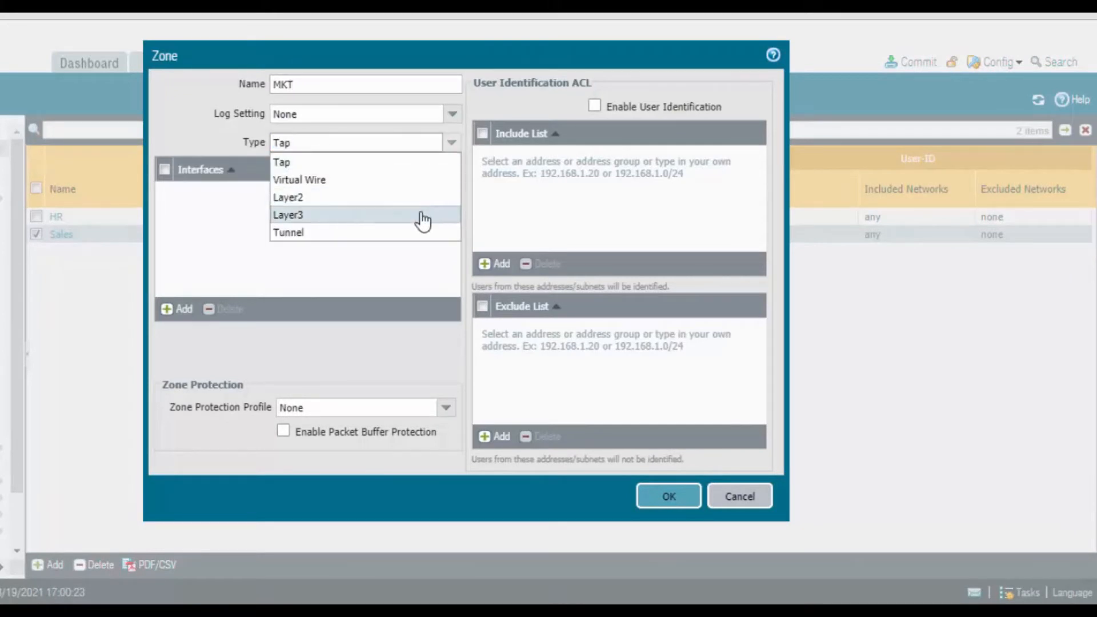
{"action": "left_click", "coordinate": [421, 215]}
{"action": "left_click", "coordinate": [666, 496]}
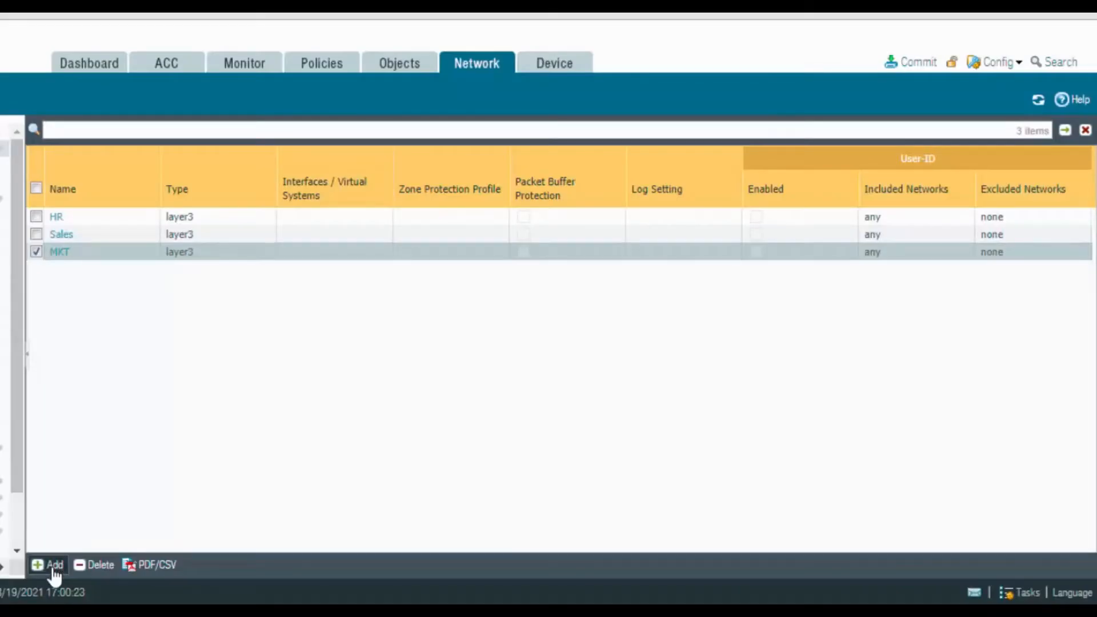
Add a security zone named Outside with the type set to Layer3
{"action": "left_click", "coordinate": [50, 565]}
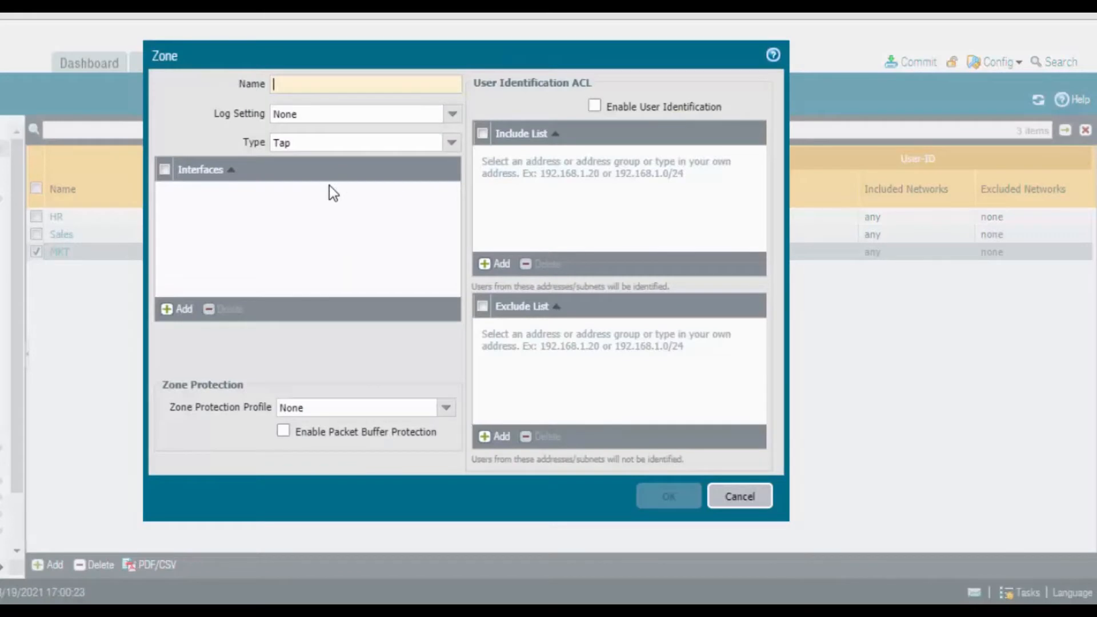
{"action": "type", "text": "Outside"}
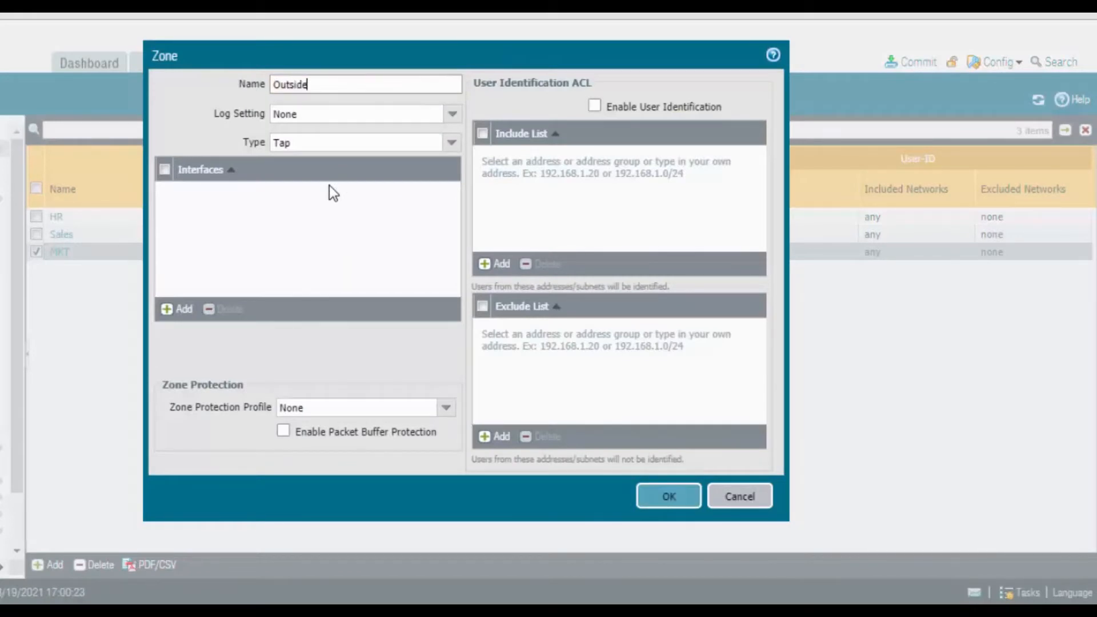
{"action": "left_click", "coordinate": [451, 143]}
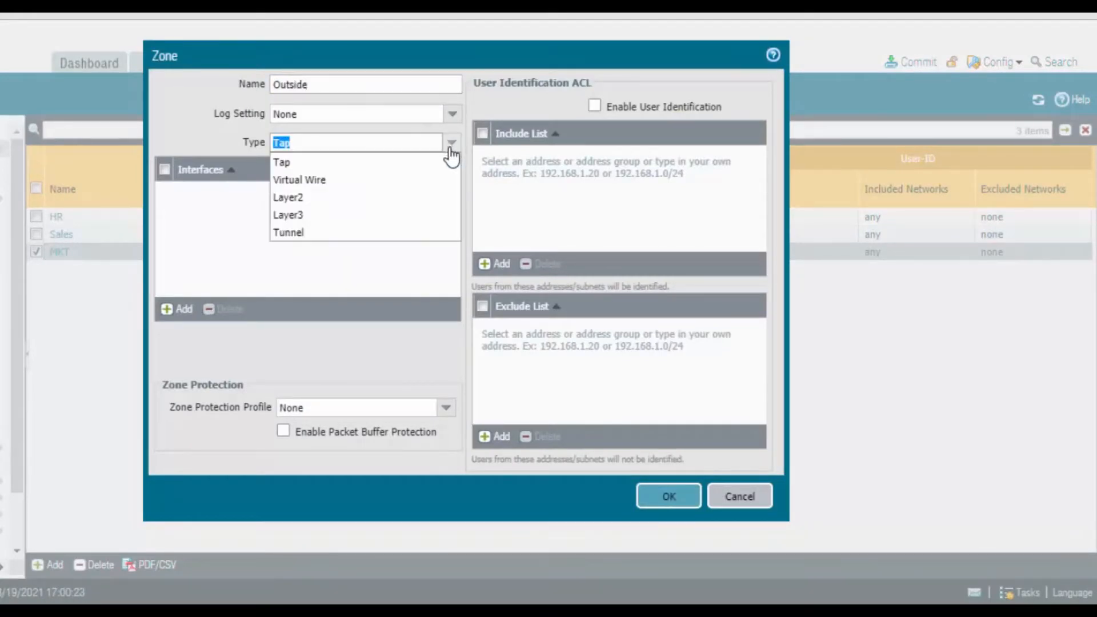
{"action": "left_click", "coordinate": [392, 216]}
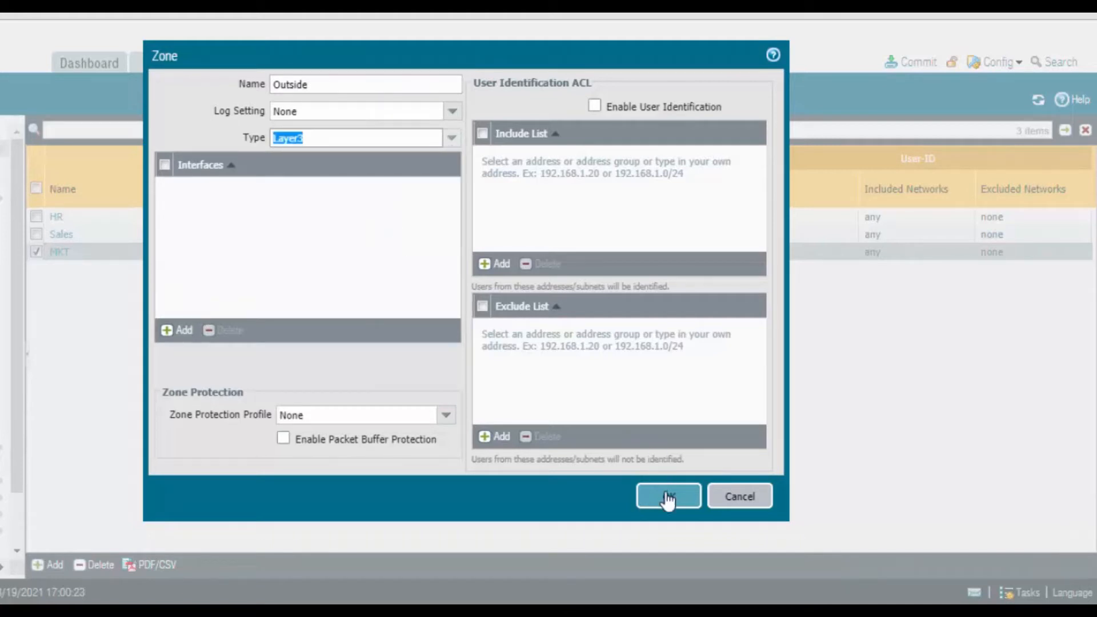
{"action": "left_click", "coordinate": [668, 499]}
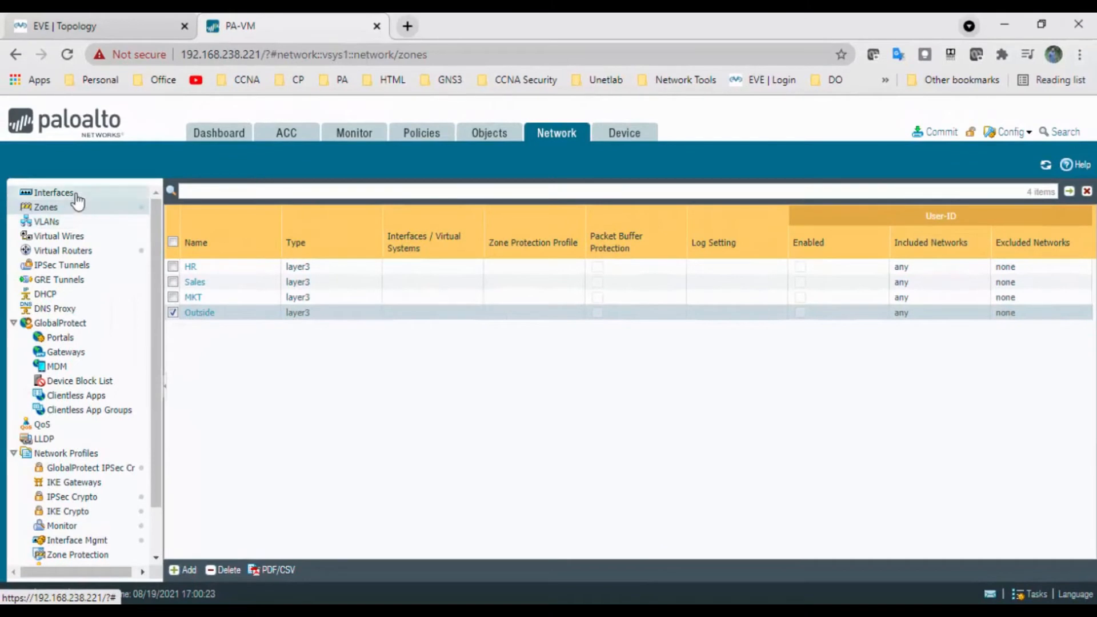
Edit ethernet1/1, checking the EVE topology, and give it the comment "Connected to Internet" and the interface type Layer3
{"action": "left_click", "coordinate": [75, 193]}
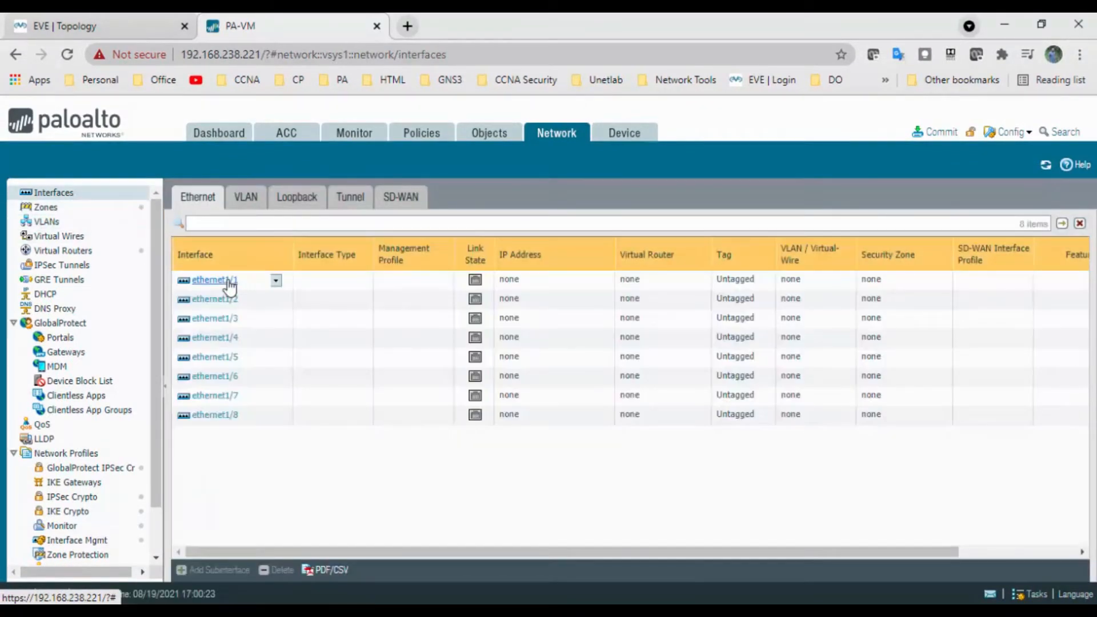
{"action": "left_click", "coordinate": [231, 281]}
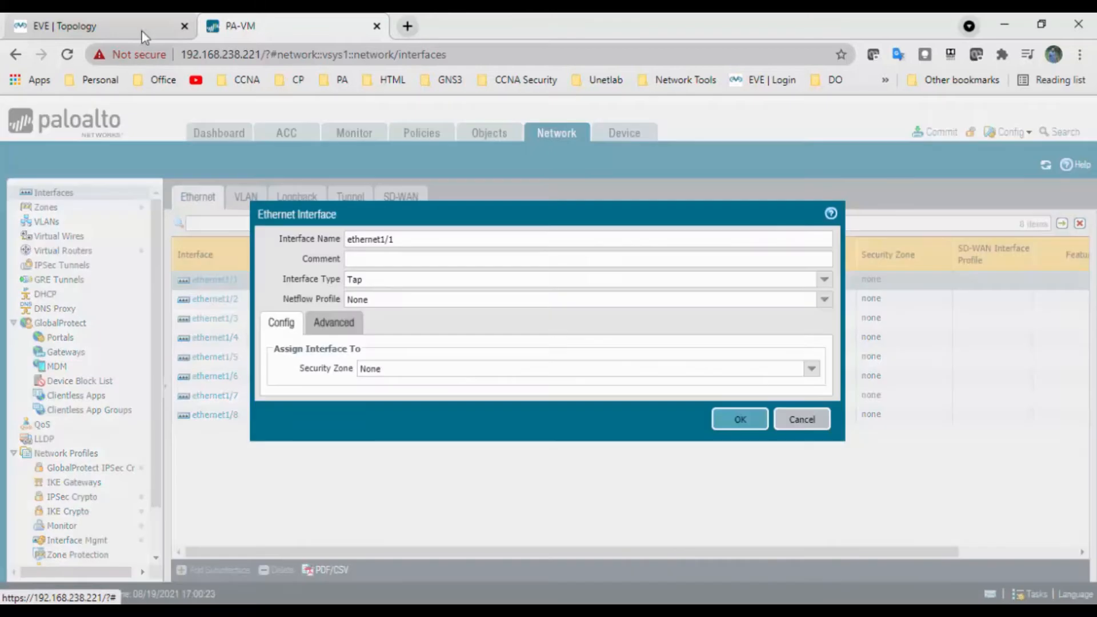
{"action": "left_click", "coordinate": [142, 32]}
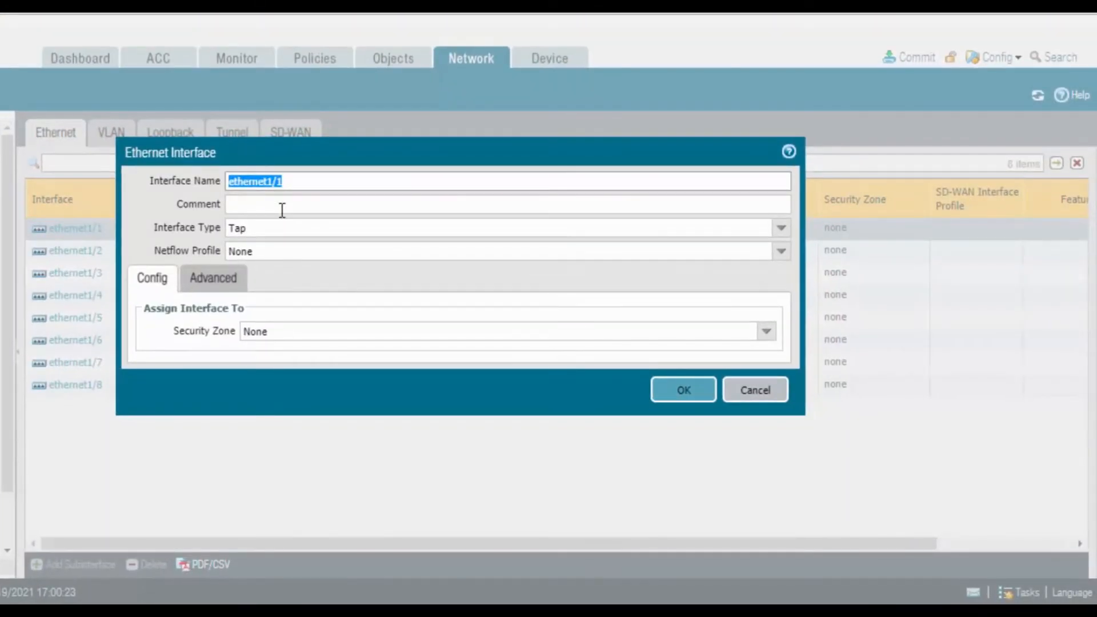
{"action": "left_click", "coordinate": [283, 205]}
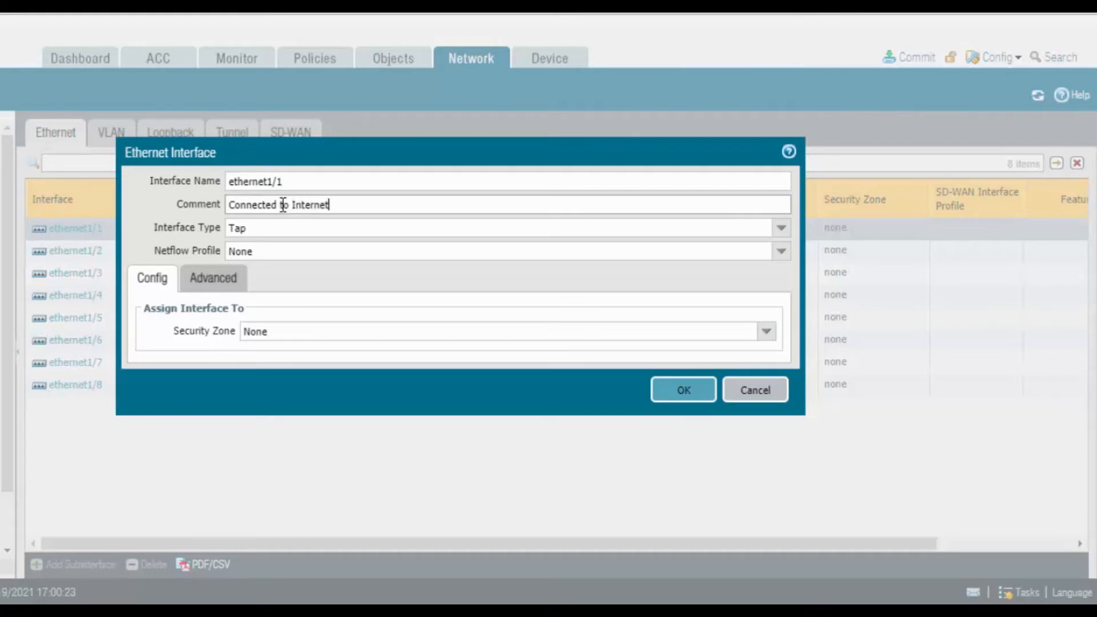
{"action": "left_click", "coordinate": [781, 229]}
{"action": "left_click", "coordinate": [388, 320]}
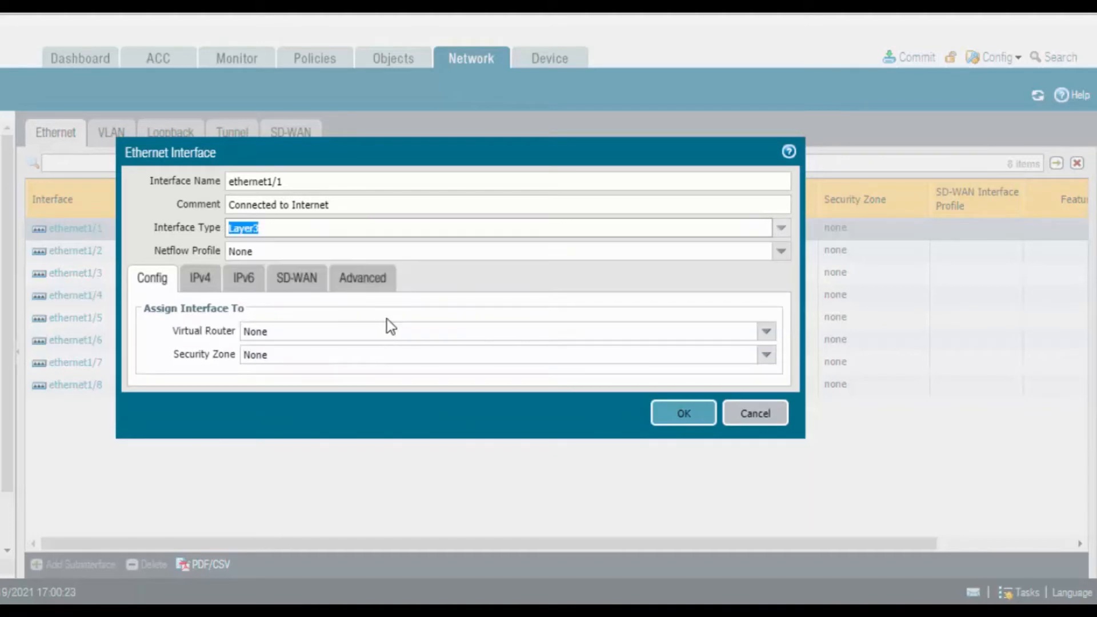
Assign ethernet1/1 to the default virtual router and the Outside security zone
{"action": "left_click", "coordinate": [766, 333]}
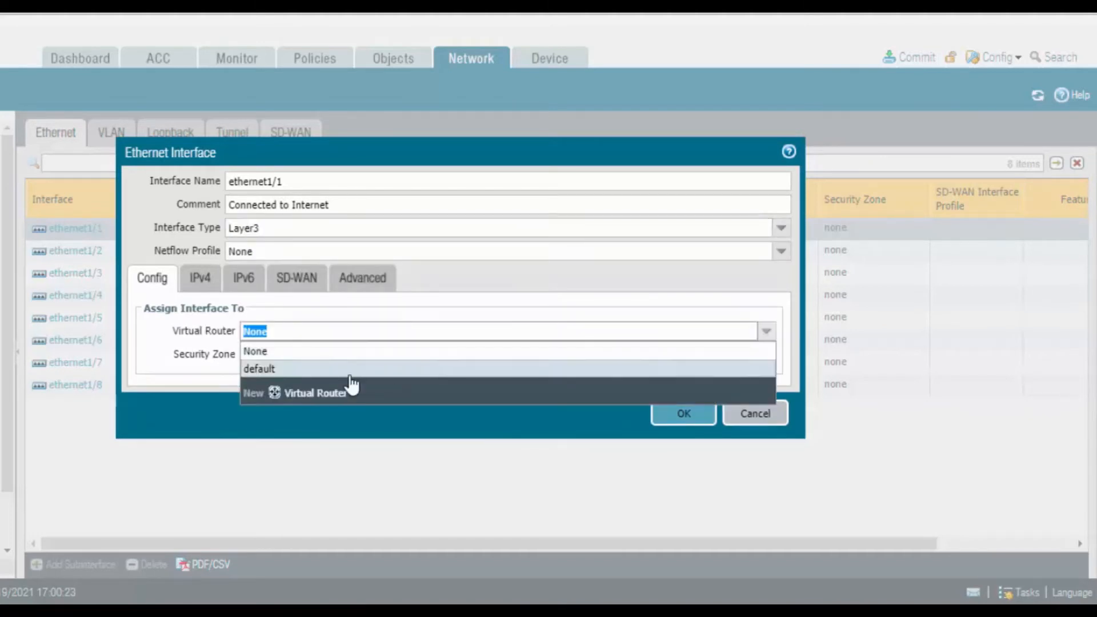
{"action": "left_click", "coordinate": [351, 370]}
{"action": "left_click", "coordinate": [766, 356]}
{"action": "left_click", "coordinate": [280, 435]}
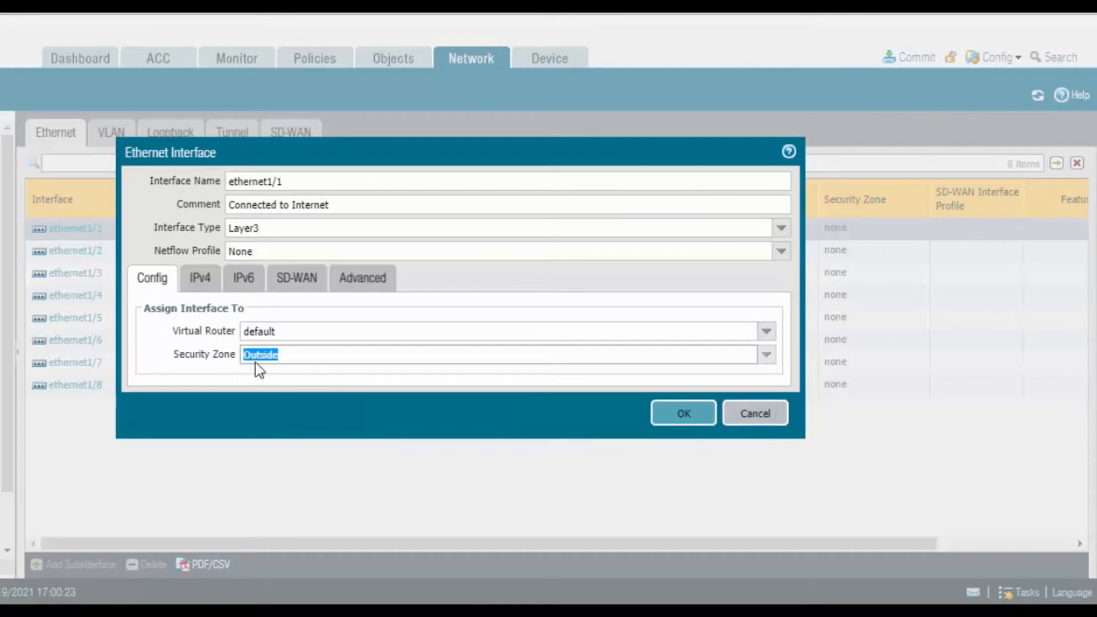
Add the static IPv4 address 192.168.238.210/24 to ethernet1/1
{"action": "left_click", "coordinate": [209, 286]}
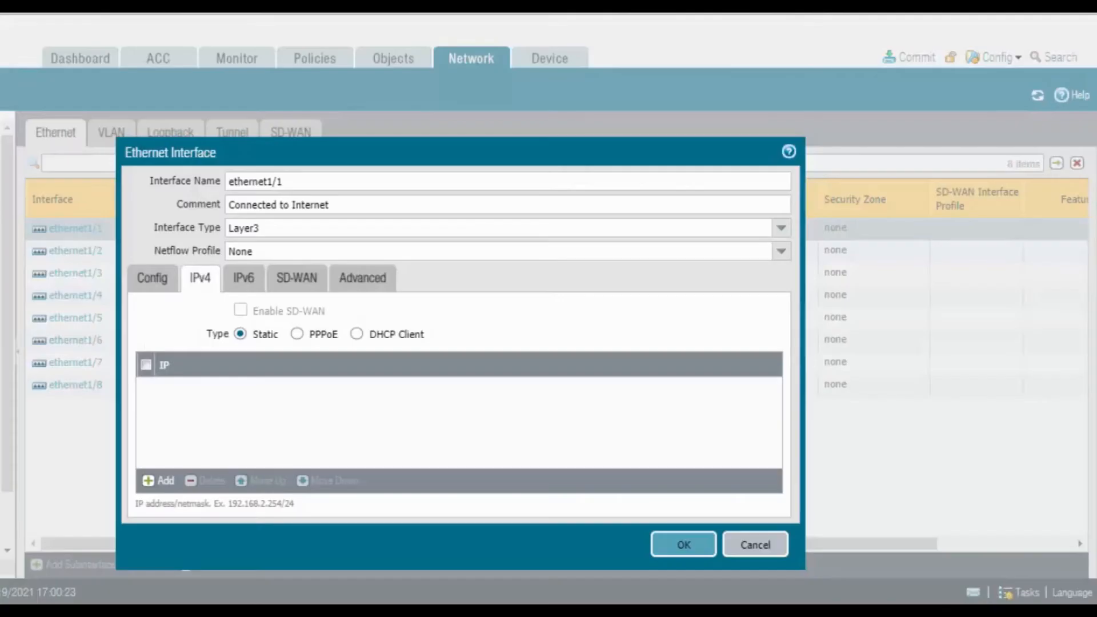
{"action": "left_click", "coordinate": [162, 481]}
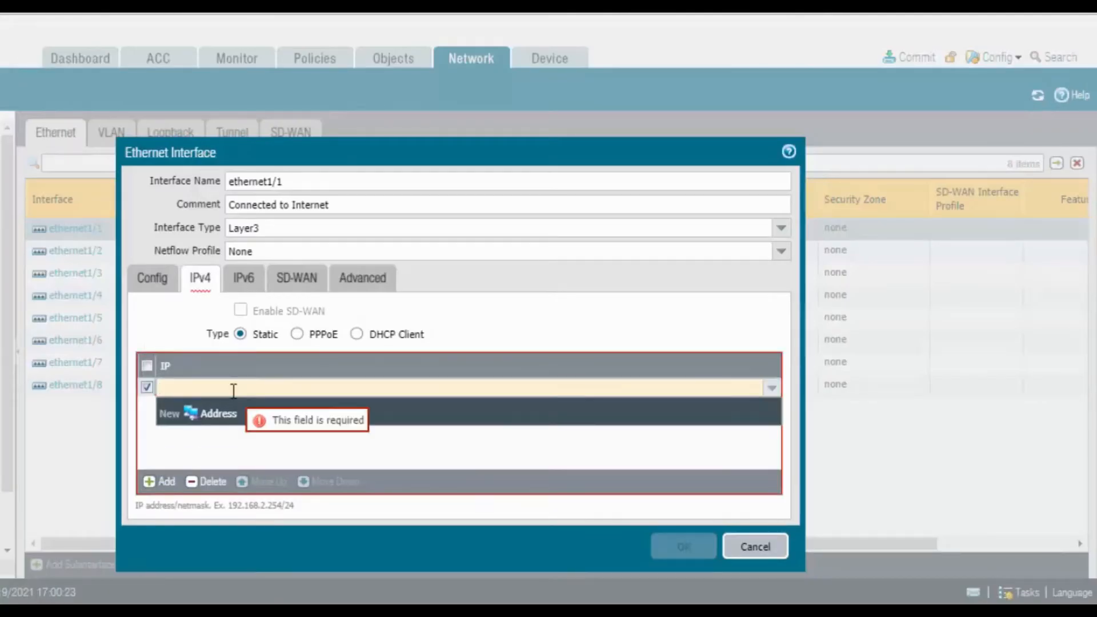
{"action": "type", "text": "192.168.238"}
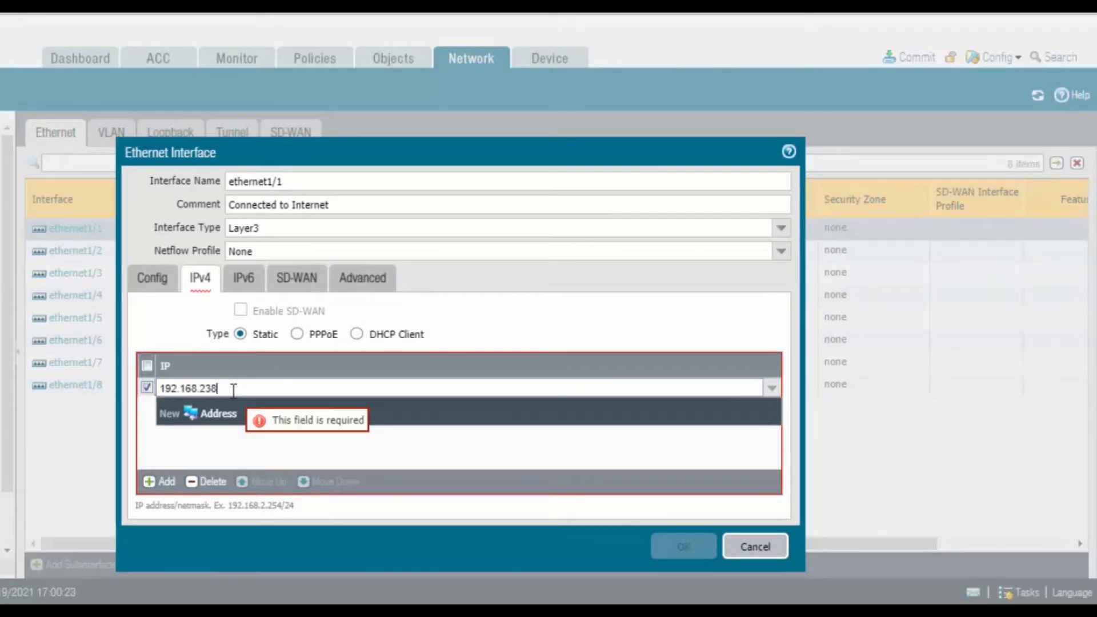
{"action": "type", "text": ".210/24"}
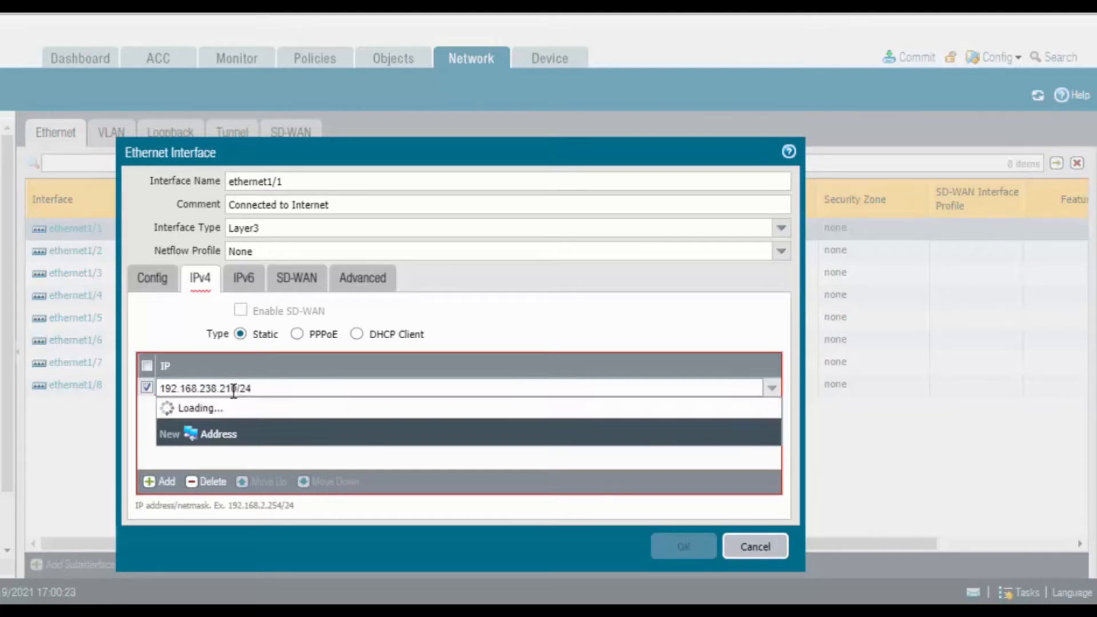
Apply the Ping management profile to ethernet1/1 and save the interface
{"action": "left_click", "coordinate": [384, 290]}
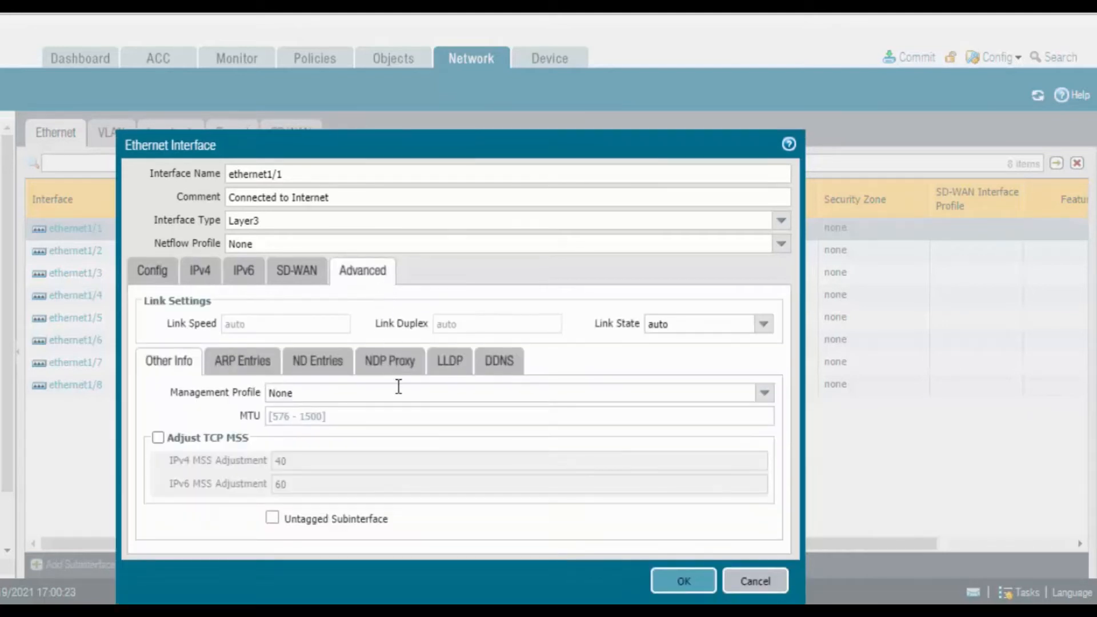
{"action": "left_click", "coordinate": [764, 393]}
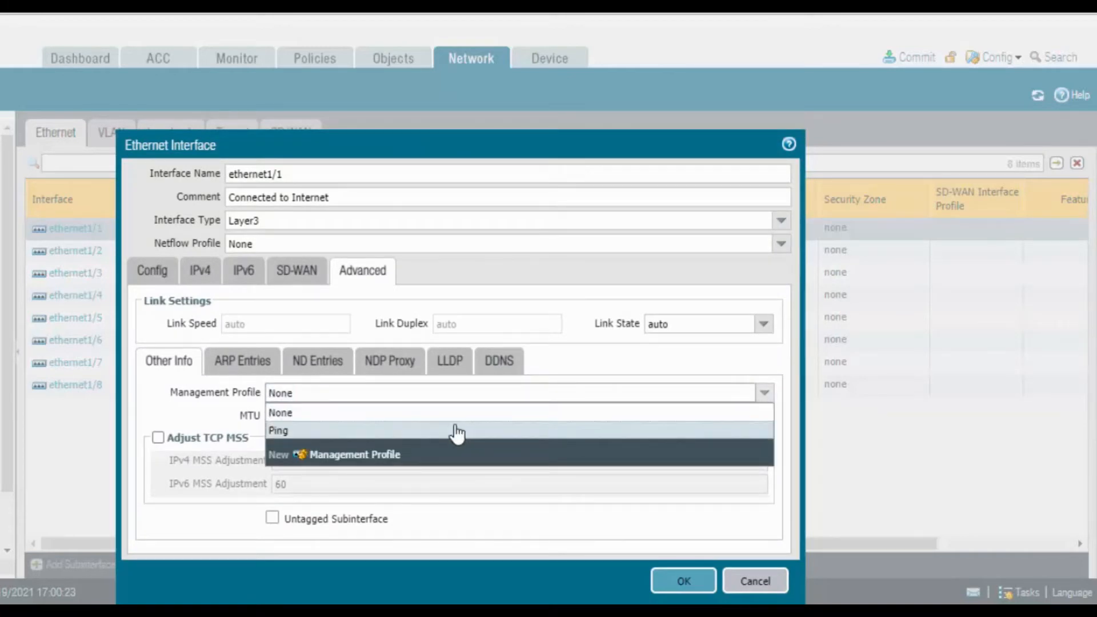
{"action": "left_click", "coordinate": [455, 431]}
{"action": "left_click", "coordinate": [681, 582]}
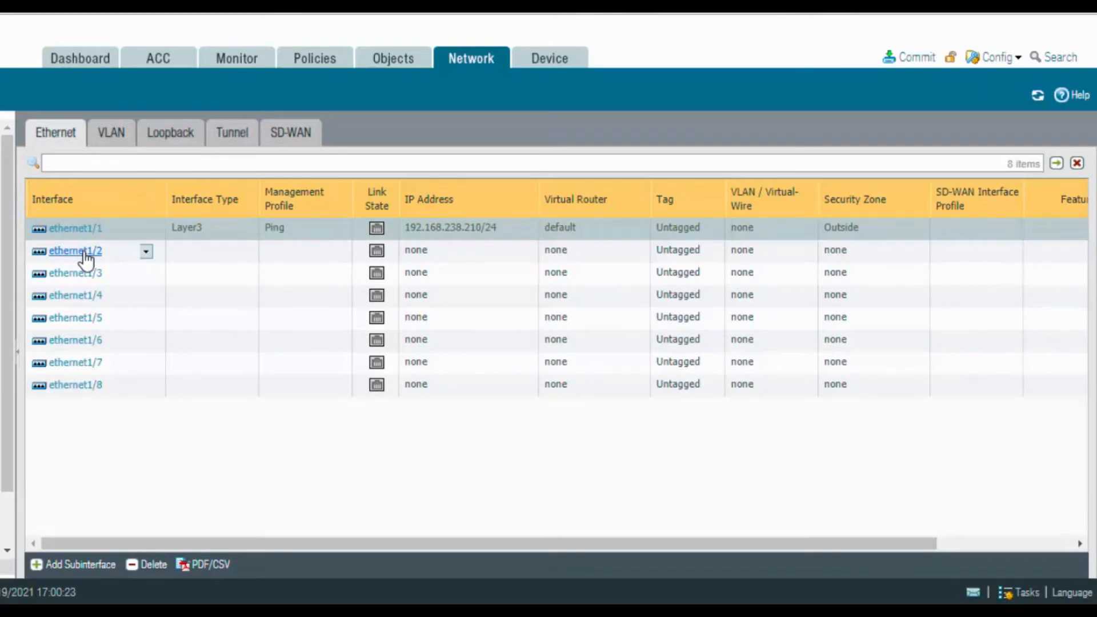
Set the interface type of ethernet1/2 to Layer3 and save it without a virtual router or zone
{"action": "left_click", "coordinate": [85, 255]}
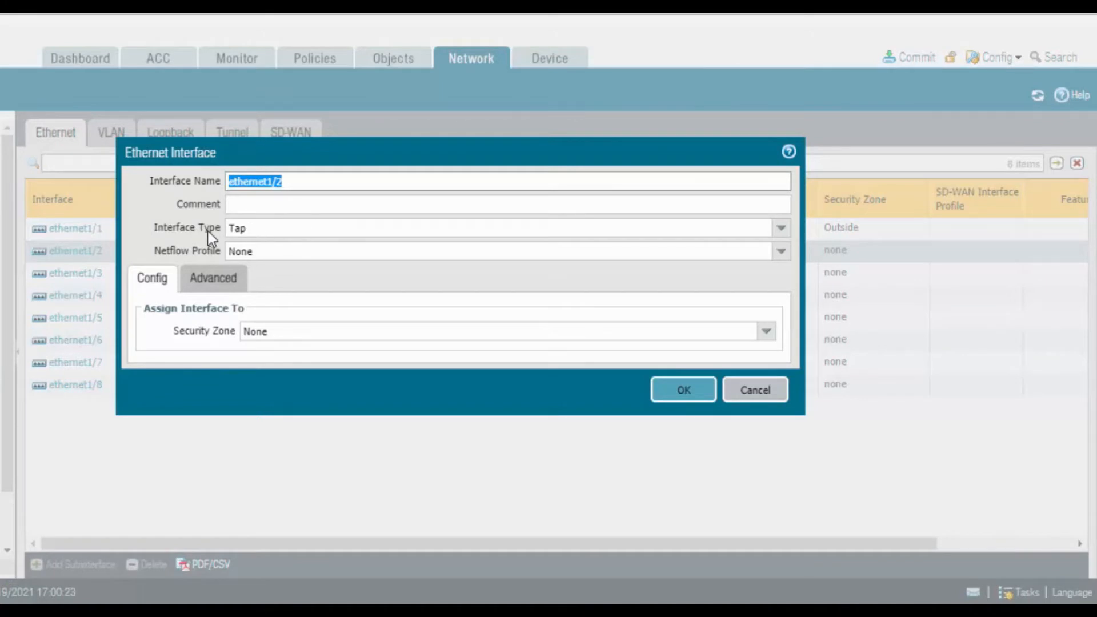
{"action": "left_click", "coordinate": [764, 228]}
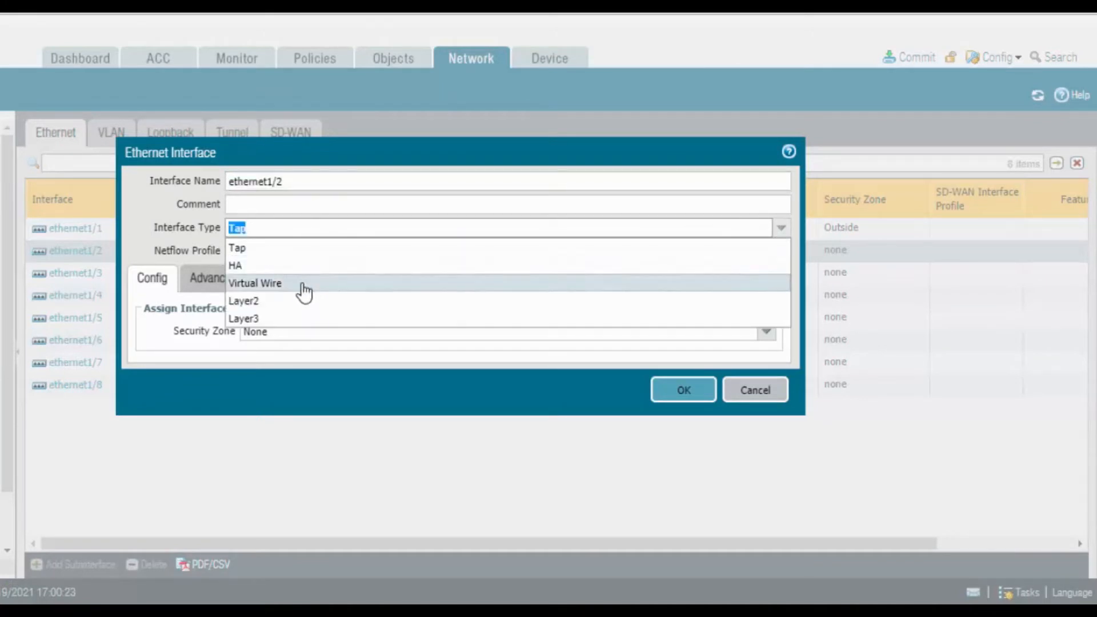
{"action": "left_click", "coordinate": [296, 318]}
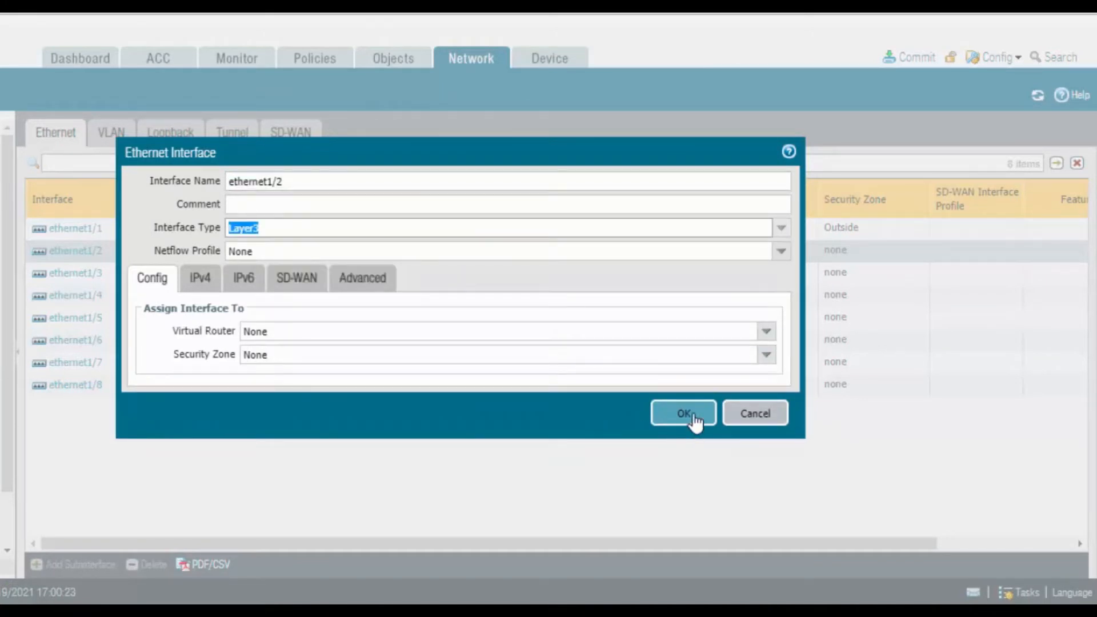
{"action": "left_click", "coordinate": [694, 417]}
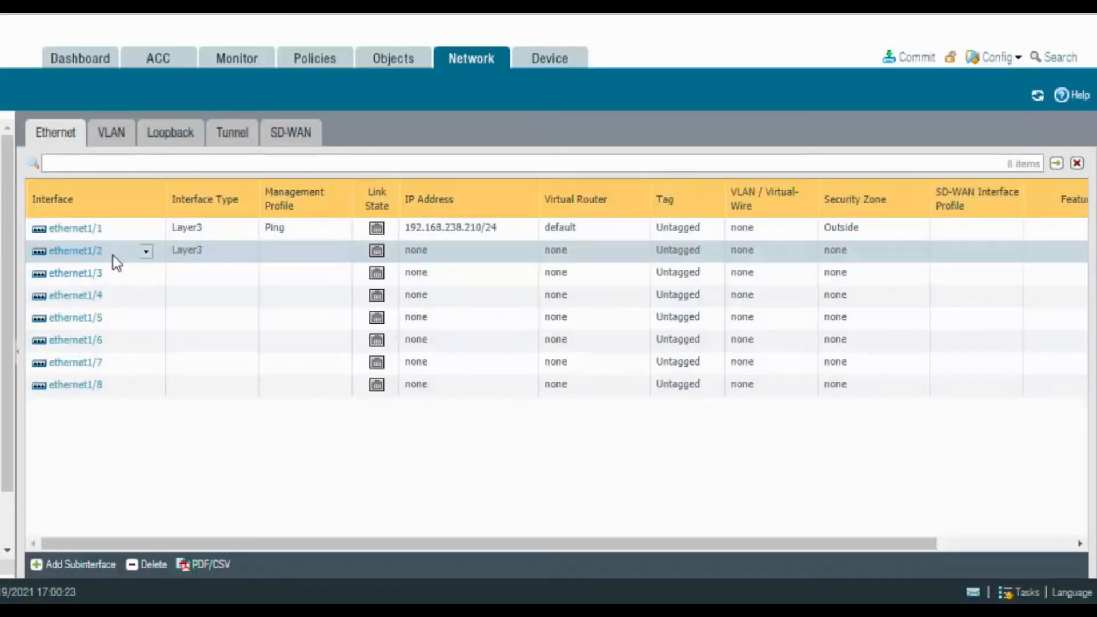
Add a subinterface numbered 10 under ethernet1/2 with the comment HR Vlan and VLAN tag 10
{"action": "left_click", "coordinate": [77, 567]}
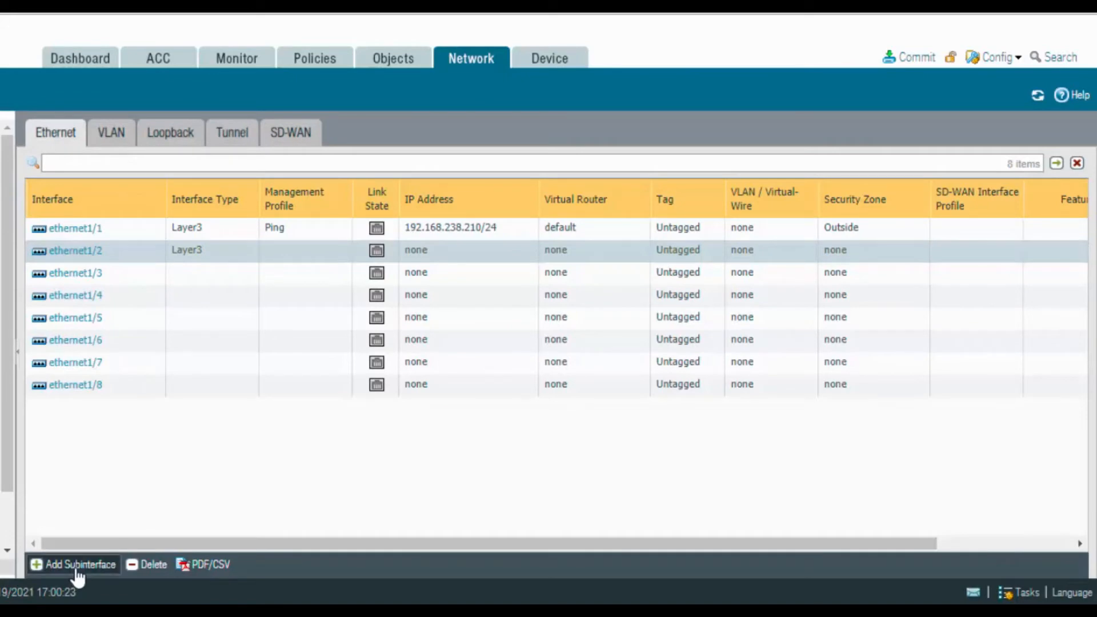
{"action": "left_click", "coordinate": [703, 206]}
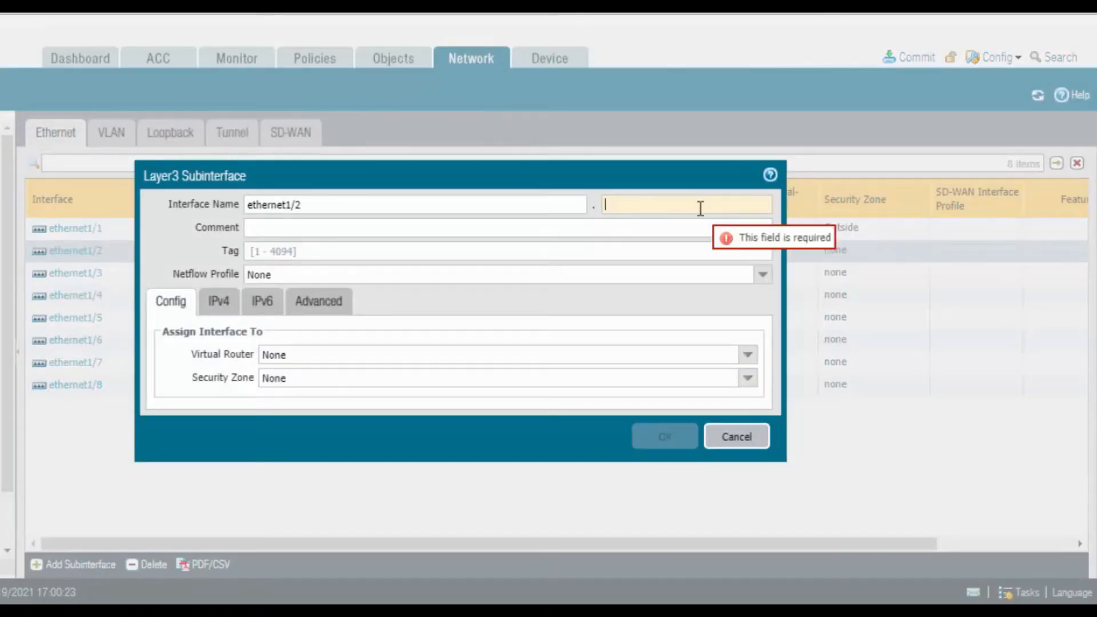
{"action": "type", "text": "10"}
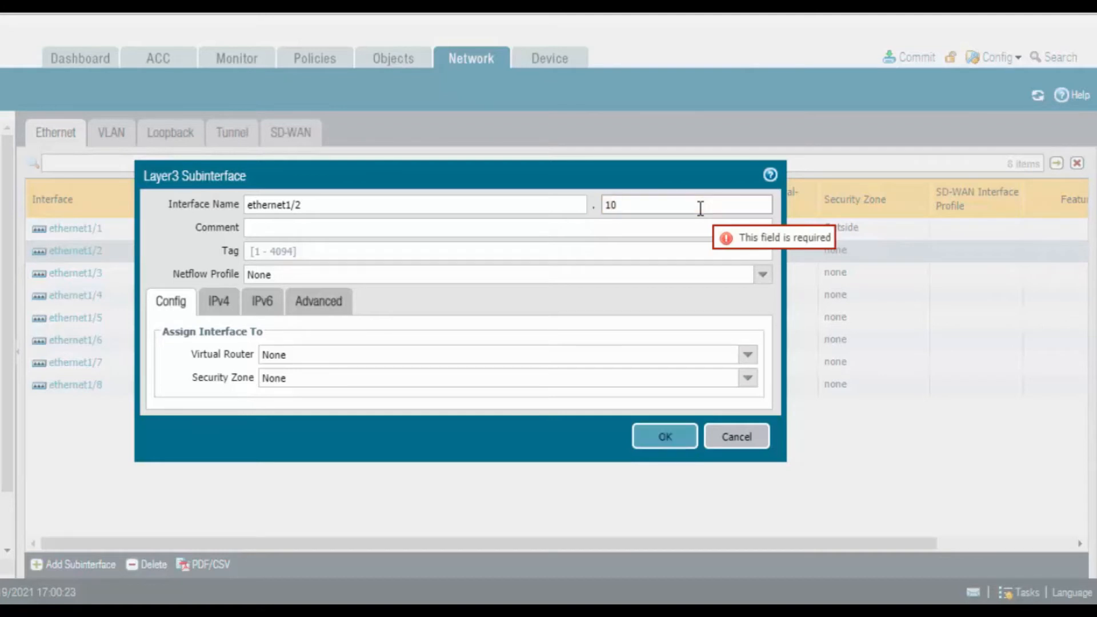
{"action": "left_click", "coordinate": [530, 231]}
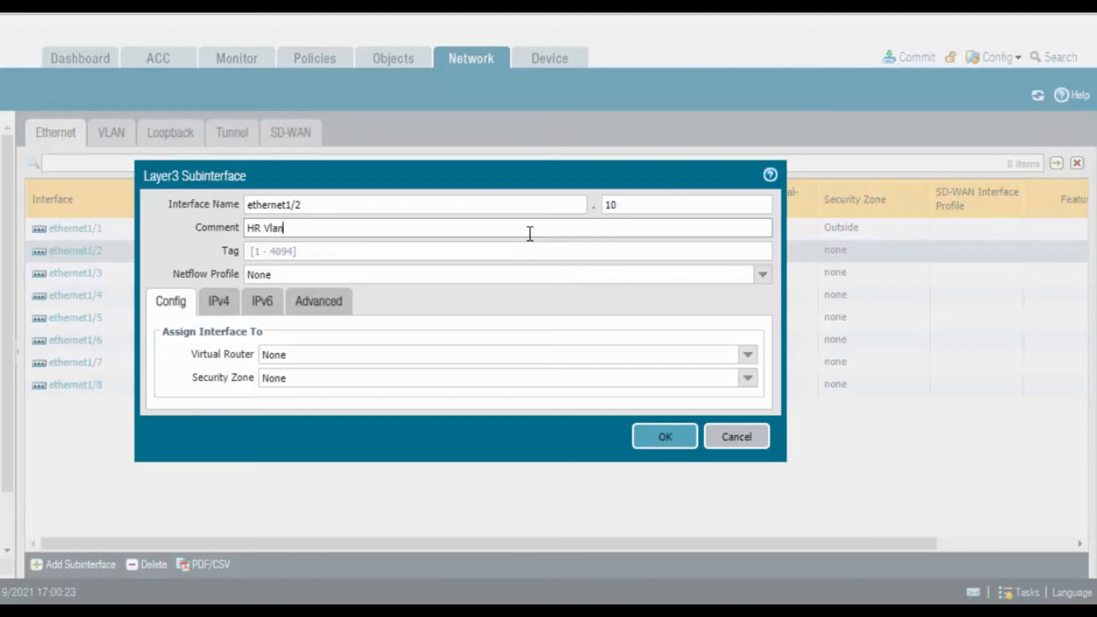
{"action": "left_click", "coordinate": [524, 251]}
{"action": "type", "text": "10"}
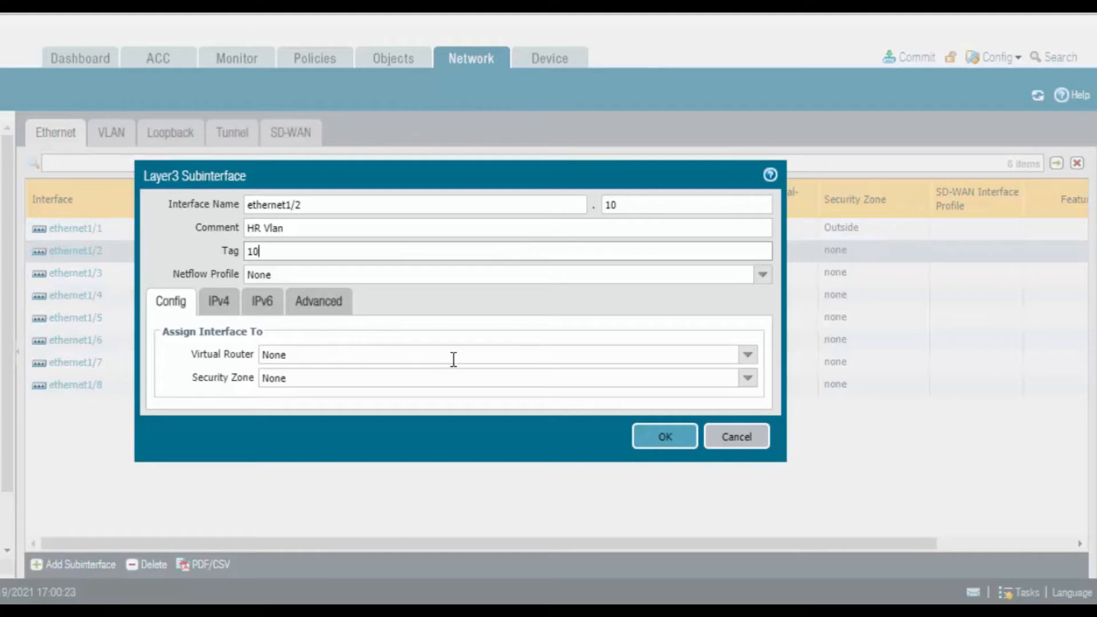
Assign subinterface ethernet1/2.10 to the default virtual router and the HR security zone
{"action": "left_click", "coordinate": [748, 355]}
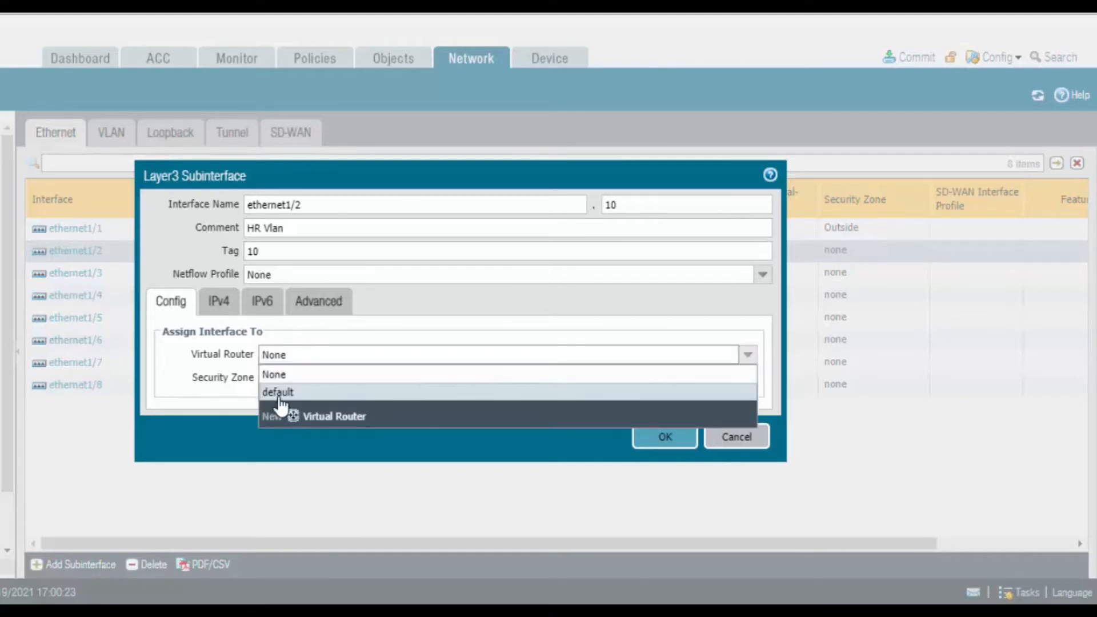
{"action": "left_click", "coordinate": [274, 394]}
{"action": "left_click", "coordinate": [749, 379]}
{"action": "left_click", "coordinate": [300, 418]}
Add the static IPv4 address 192.168.1.100/24 to subinterface ethernet1/2.10
{"action": "left_click", "coordinate": [233, 306]}
{"action": "left_click", "coordinate": [182, 481]}
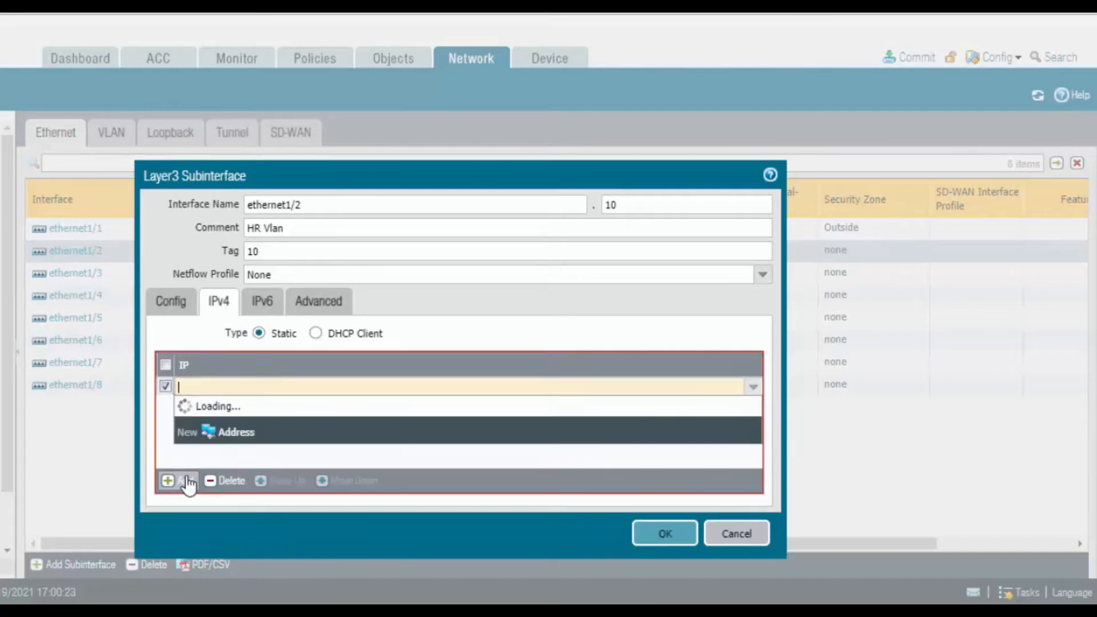
{"action": "type", "text": "192.16"}
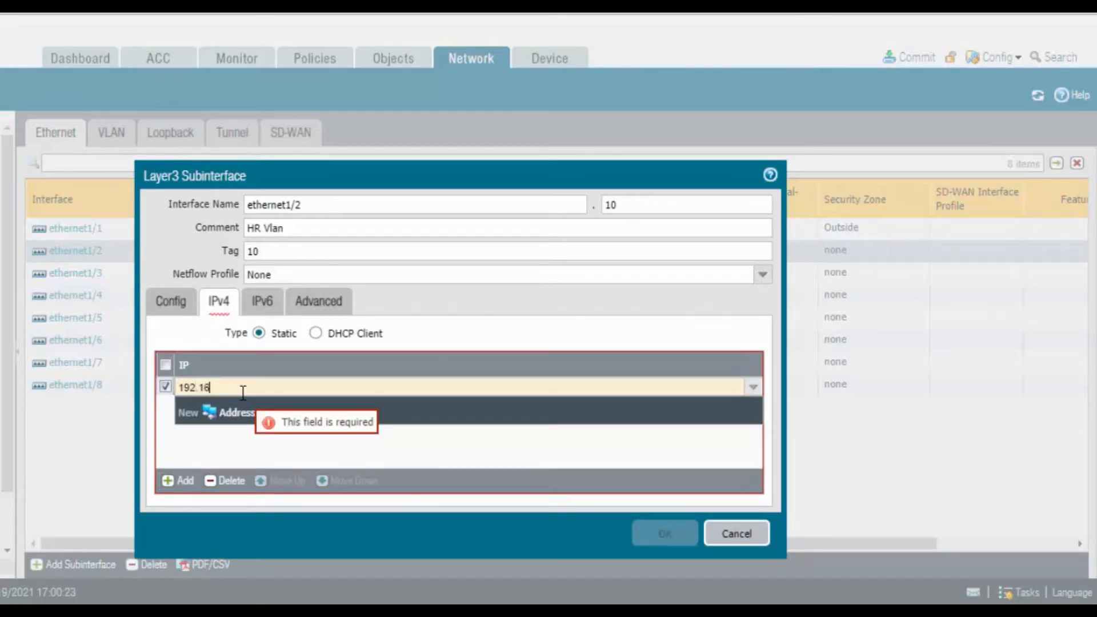
{"action": "type", "text": "8.1.1"}
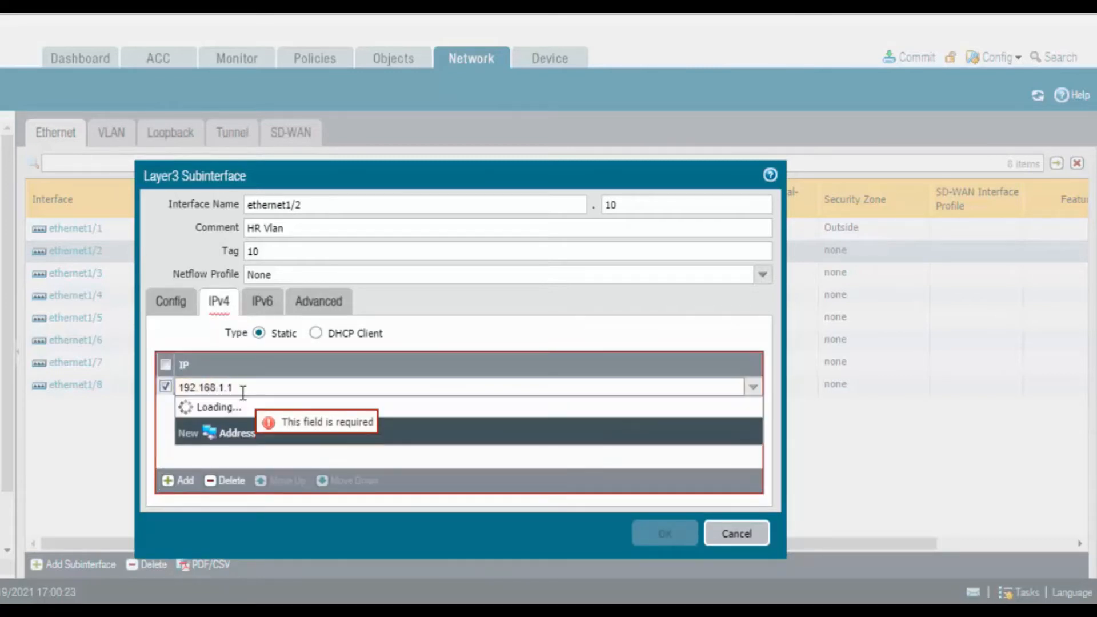
{"action": "type", "text": "00/24"}
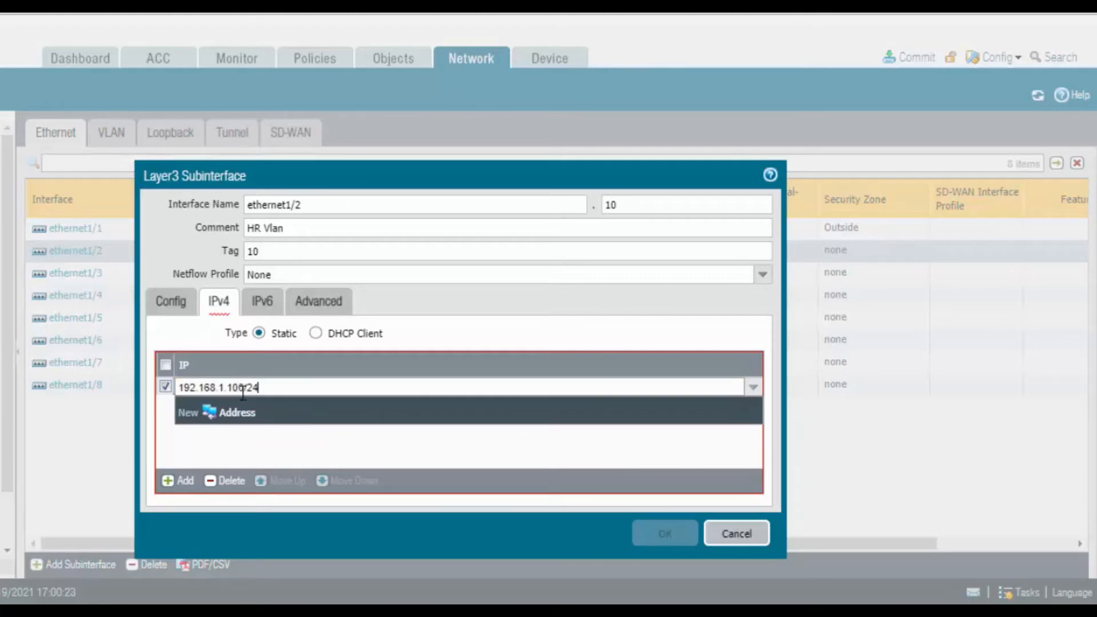
Apply the Ping management profile to subinterface ethernet1/2.10 and save it
{"action": "left_click", "coordinate": [314, 302]}
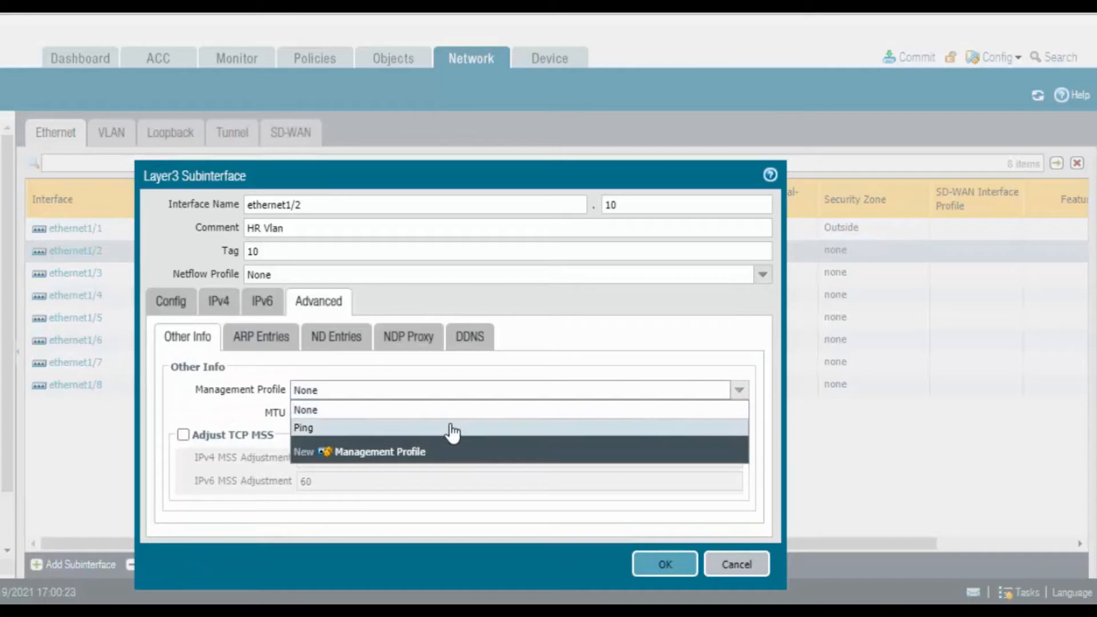
{"action": "left_click", "coordinate": [451, 429]}
{"action": "left_click", "coordinate": [660, 564]}
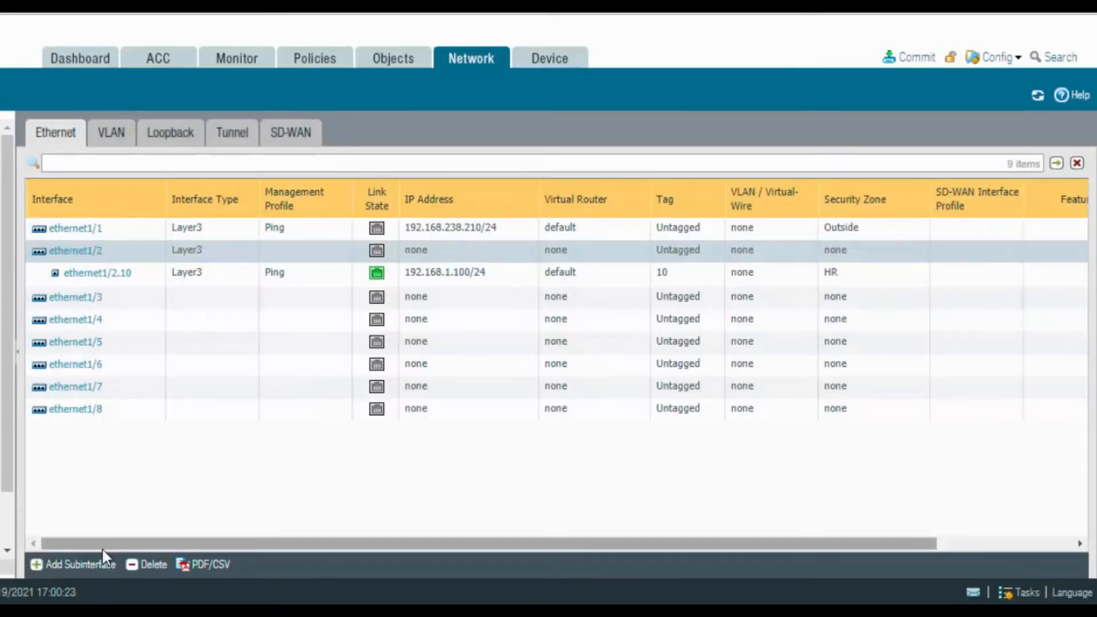
Add a subinterface numbered 20 under ethernet1/2 with the comment Sales vlan and VLAN tag 20
{"action": "left_click", "coordinate": [102, 572]}
{"action": "left_click", "coordinate": [657, 204]}
{"action": "type", "text": "20"}
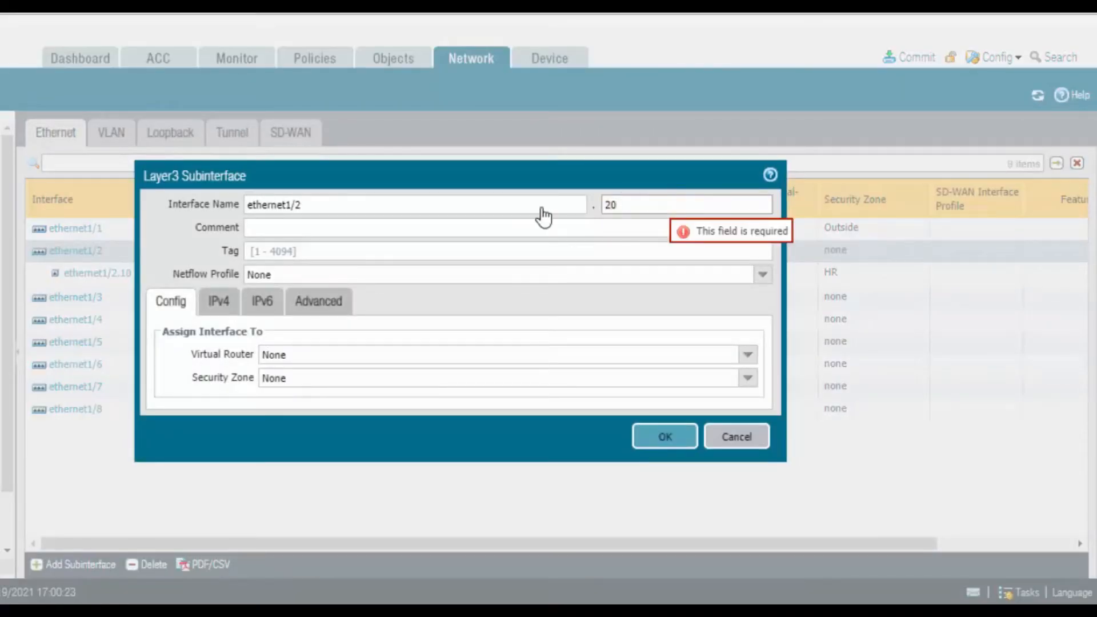
{"action": "left_click", "coordinate": [518, 220]}
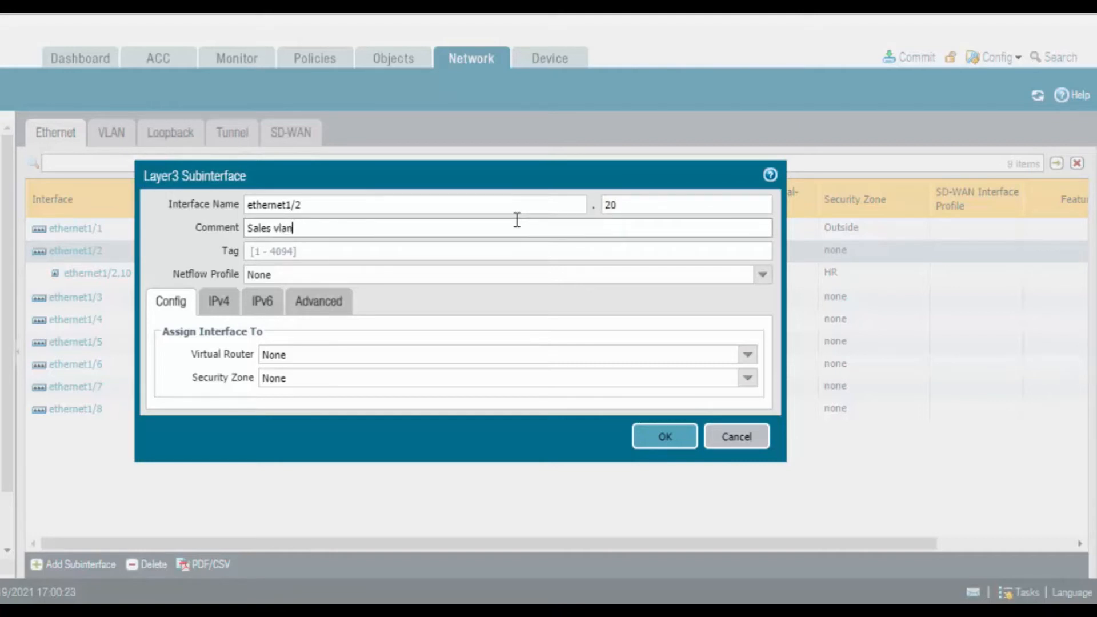
{"action": "left_click", "coordinate": [506, 250]}
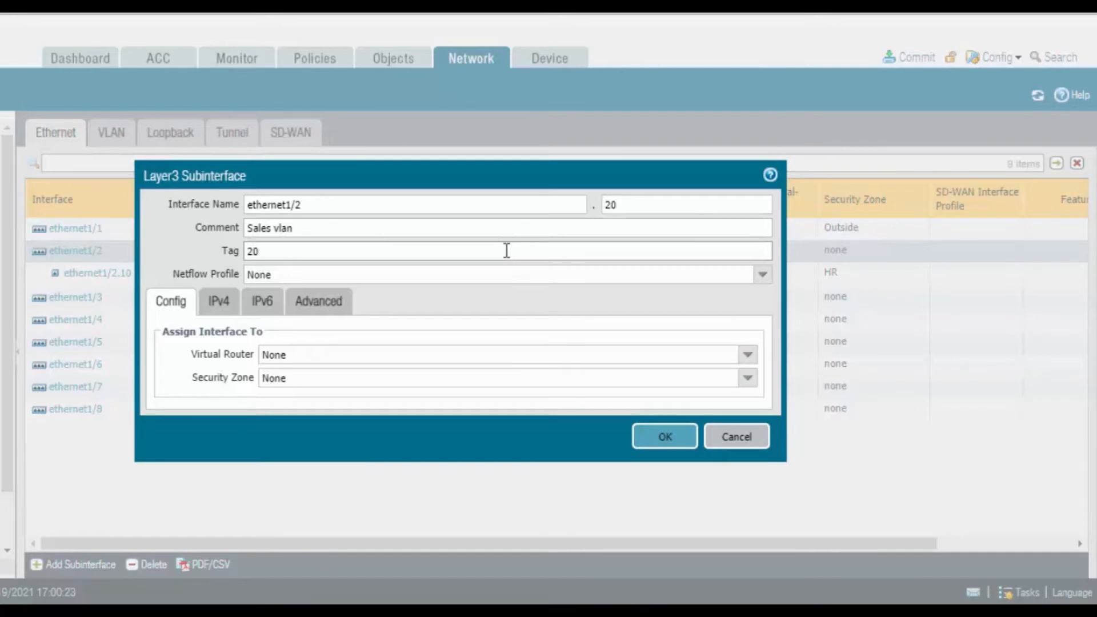
Assign subinterface ethernet1/2.20 to the default virtual router and the Sales security zone
{"action": "left_click", "coordinate": [748, 355]}
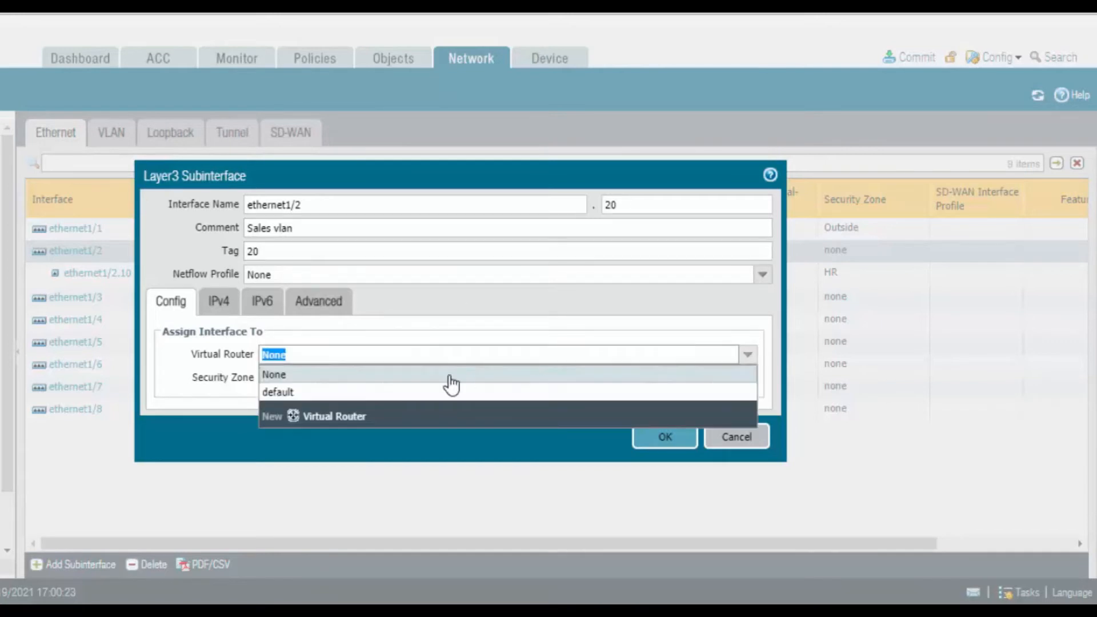
{"action": "left_click", "coordinate": [375, 393]}
{"action": "left_click", "coordinate": [748, 379]}
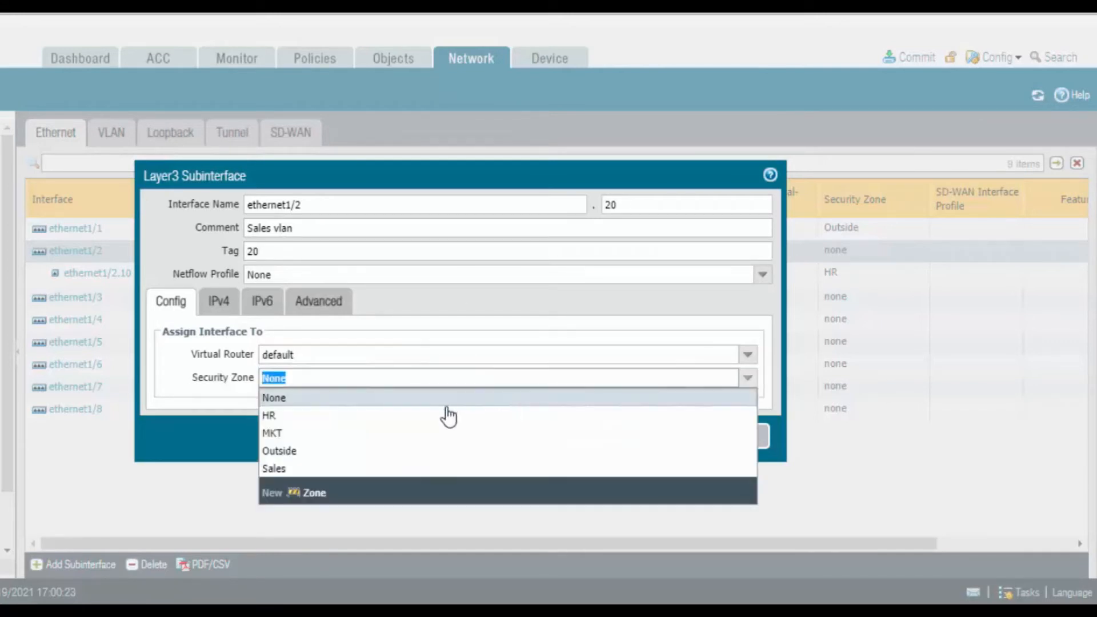
{"action": "left_click", "coordinate": [338, 472]}
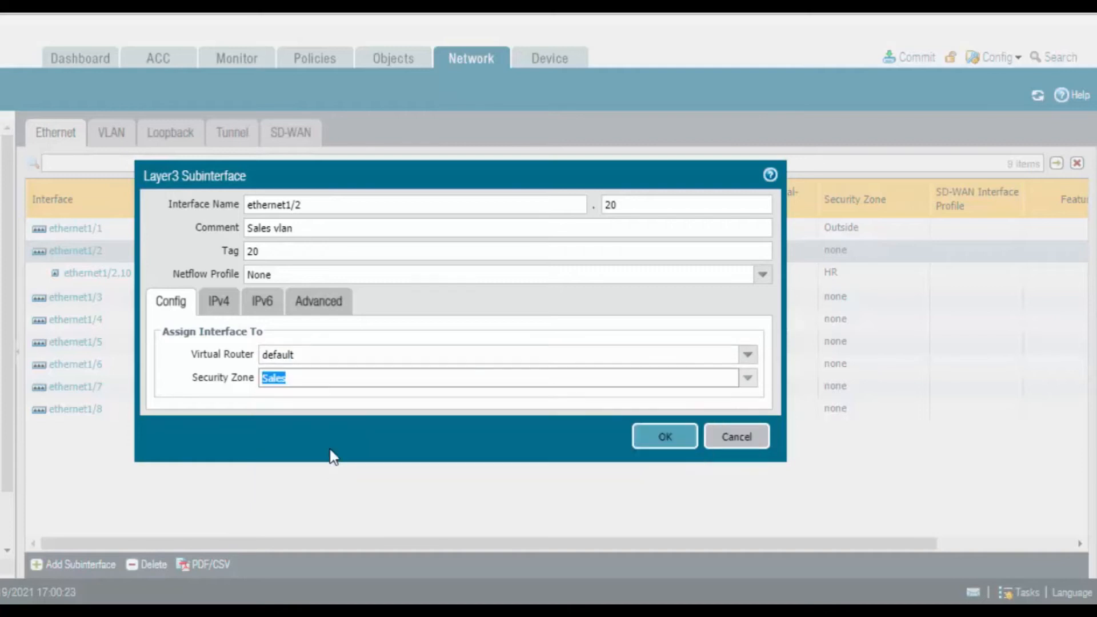
Add the static IPv4 address 192.168.2.100/24 to subinterface ethernet1/2.20
{"action": "left_click", "coordinate": [218, 306]}
{"action": "left_click", "coordinate": [178, 480]}
{"action": "type", "text": "192.168.2.100/24"}
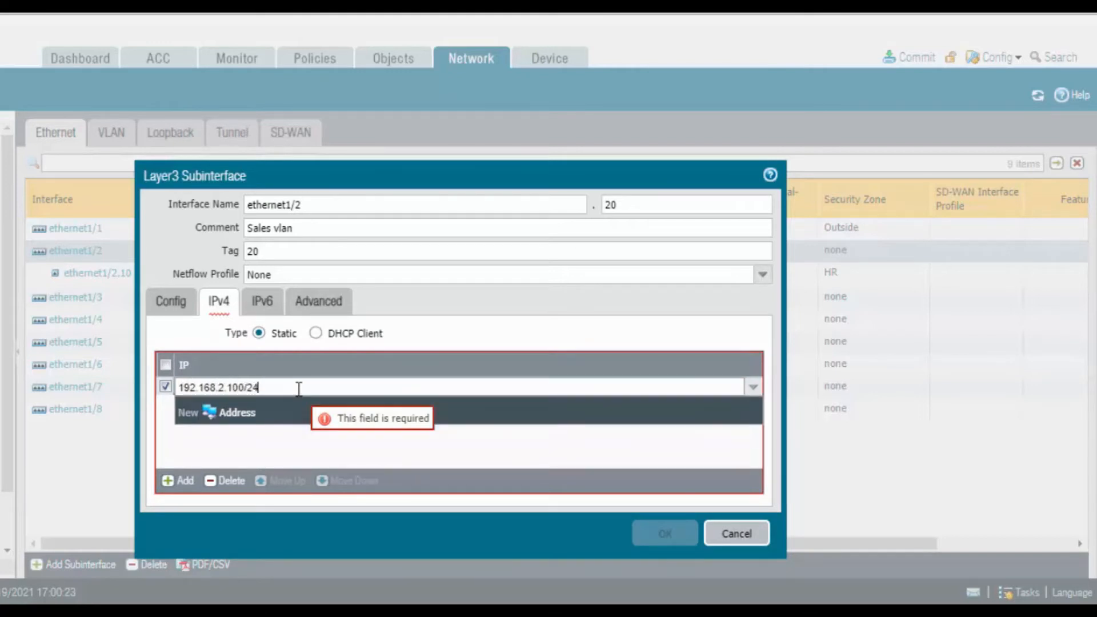
Apply the Ping management profile to subinterface ethernet1/2.20 and save it
{"action": "left_click", "coordinate": [346, 303]}
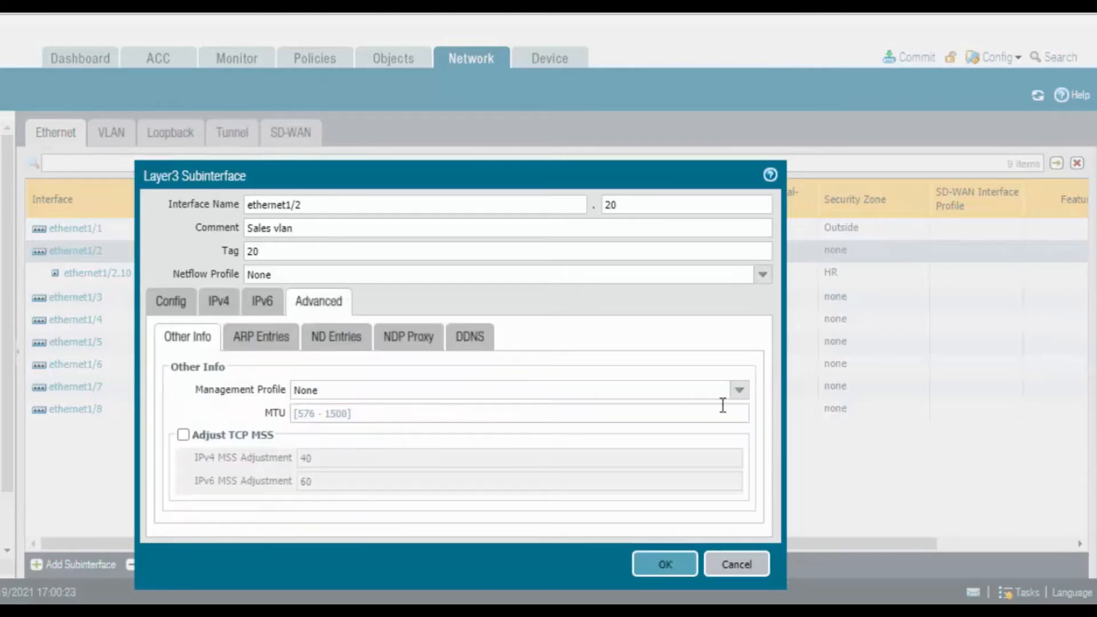
{"action": "left_click", "coordinate": [746, 397]}
{"action": "left_click", "coordinate": [382, 430]}
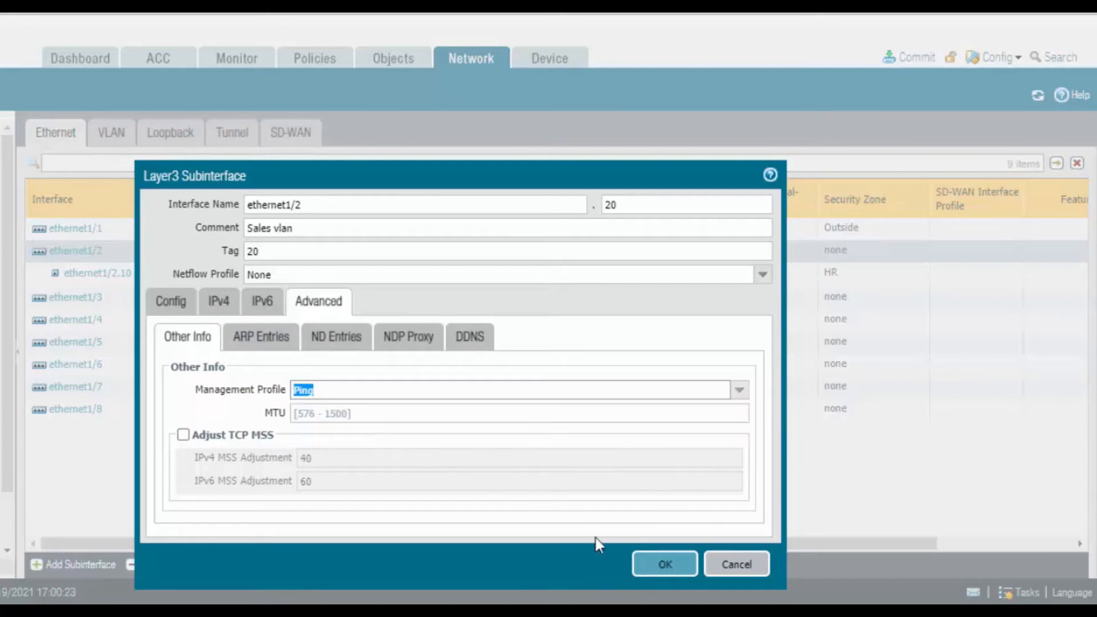
{"action": "left_click", "coordinate": [664, 565]}
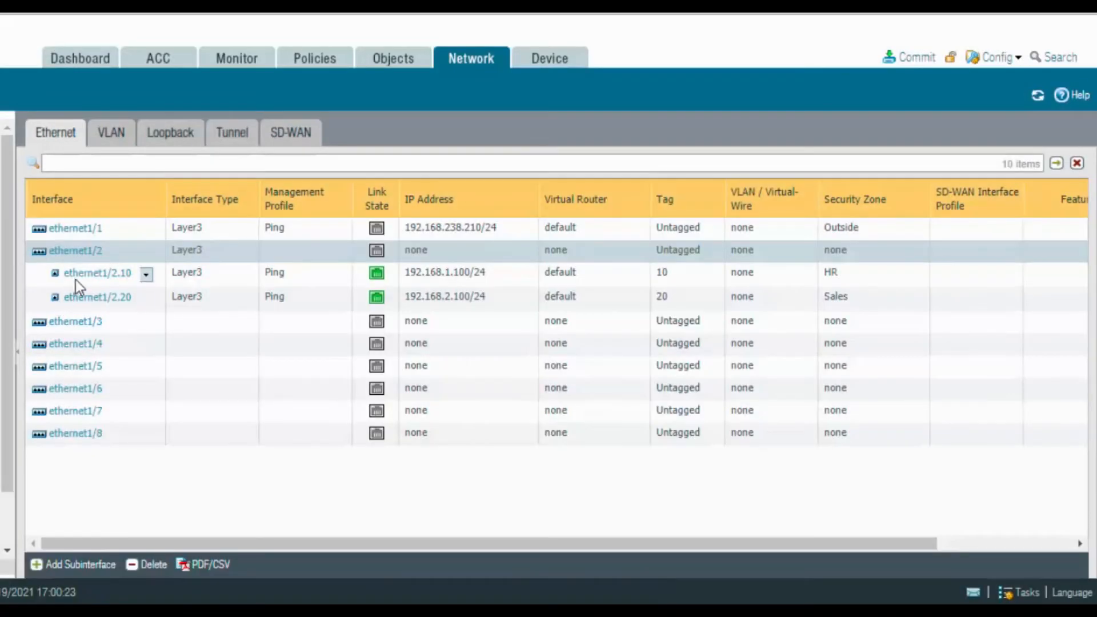
Add a subinterface numbered 30 under ethernet1/2 with the comment MKT Vlan and VLAN tag 30
{"action": "left_click", "coordinate": [114, 565]}
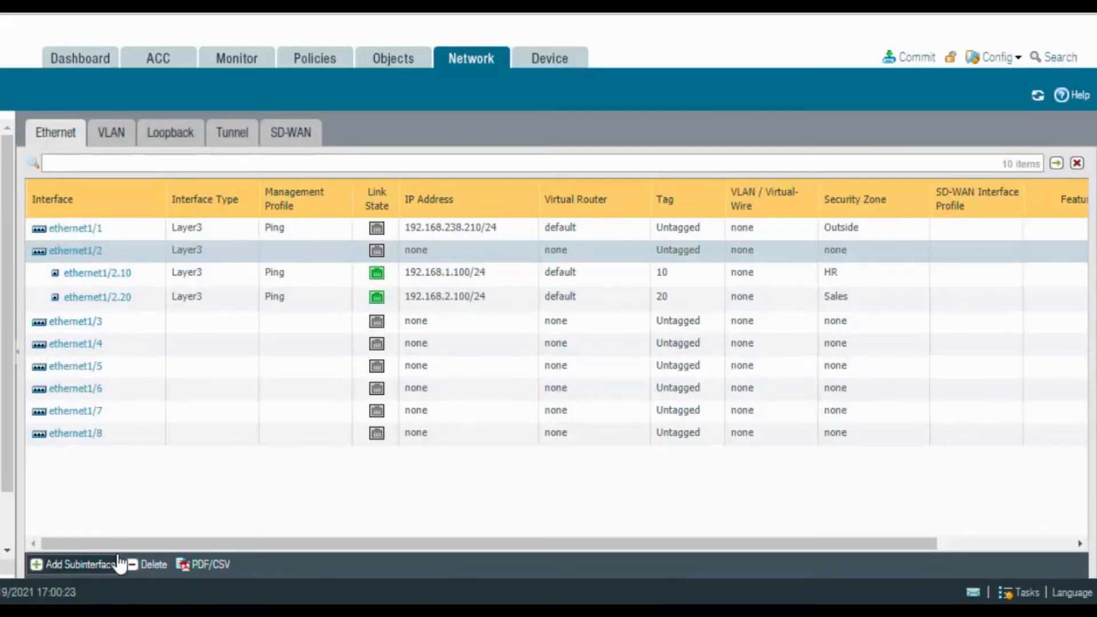
{"action": "left_click", "coordinate": [642, 207]}
{"action": "type", "text": "30"}
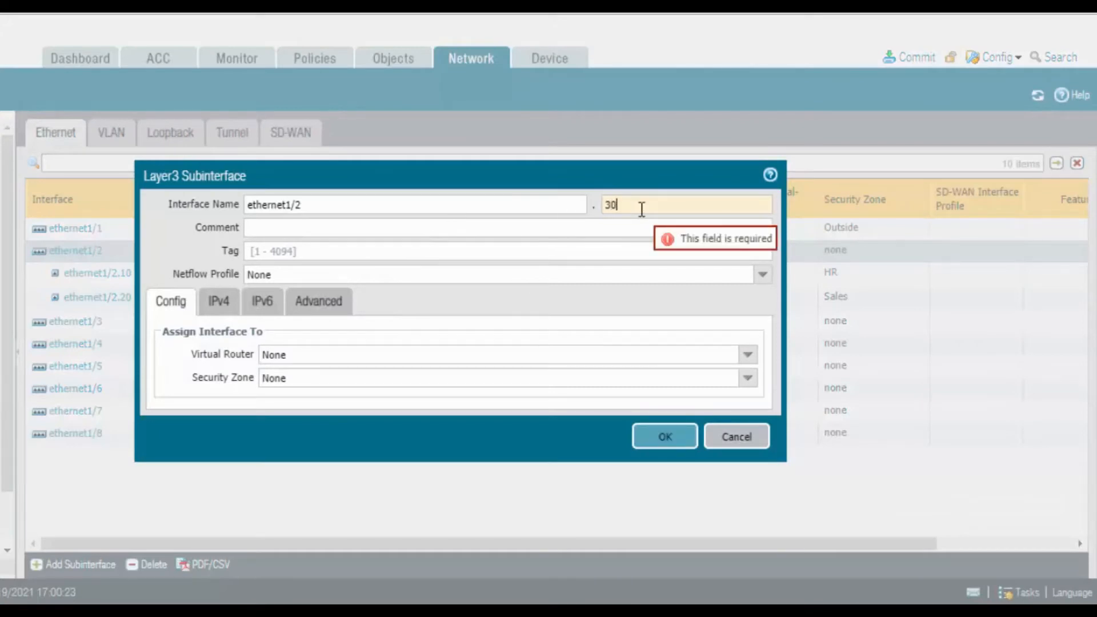
{"action": "left_click", "coordinate": [600, 227]}
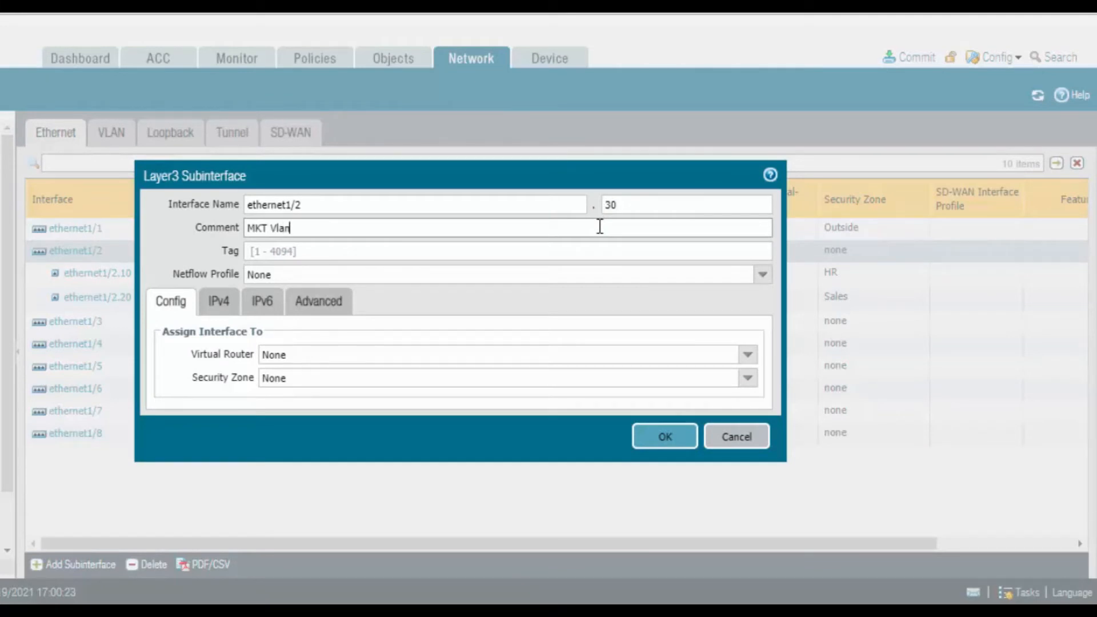
{"action": "left_click", "coordinate": [584, 248]}
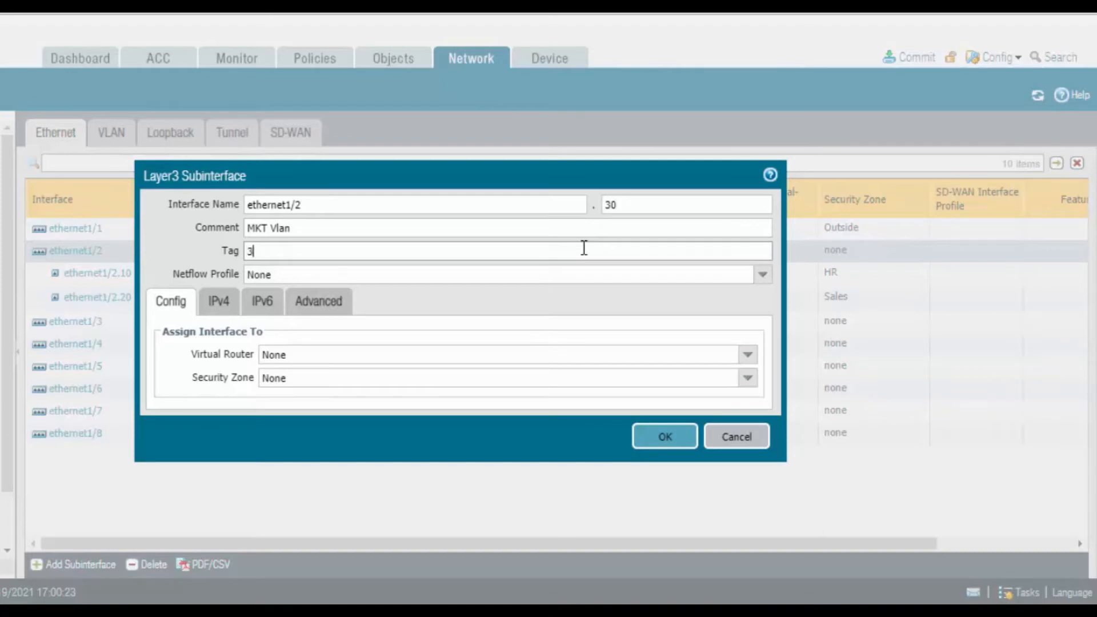
Assign subinterface ethernet1/2.30 to the default virtual router and the MKT security zone
{"action": "left_click", "coordinate": [748, 357]}
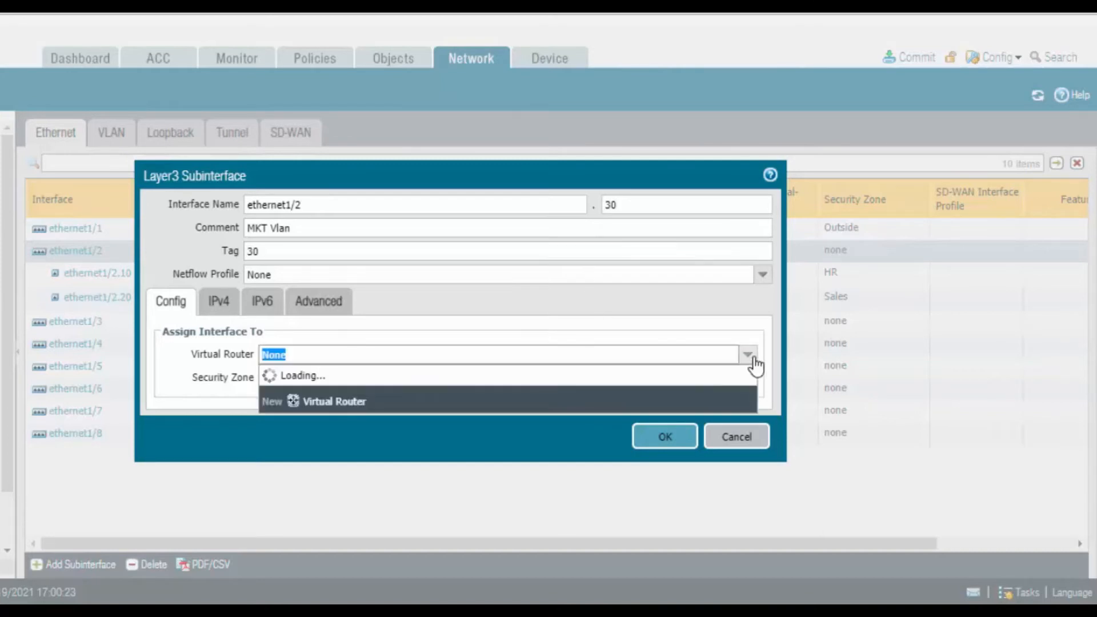
{"action": "left_click", "coordinate": [382, 394]}
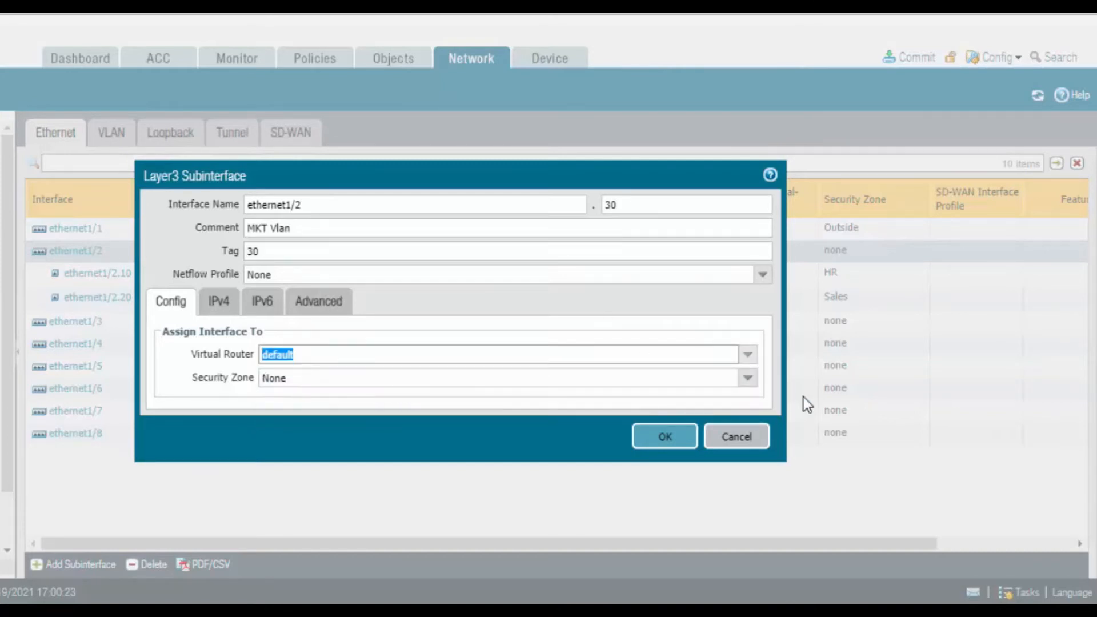
{"action": "left_click", "coordinate": [748, 379]}
{"action": "left_click", "coordinate": [338, 436]}
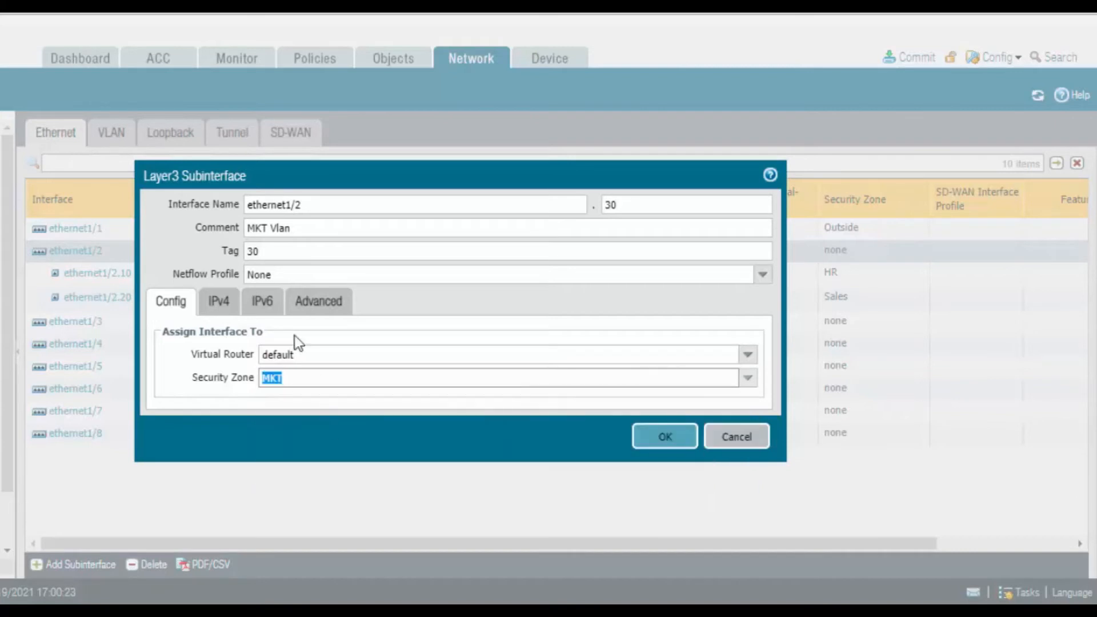
Add the static IPv4 address 192.168.3.100/24 to subinterface ethernet1/2.30
{"action": "left_click", "coordinate": [217, 312]}
{"action": "left_click", "coordinate": [174, 480]}
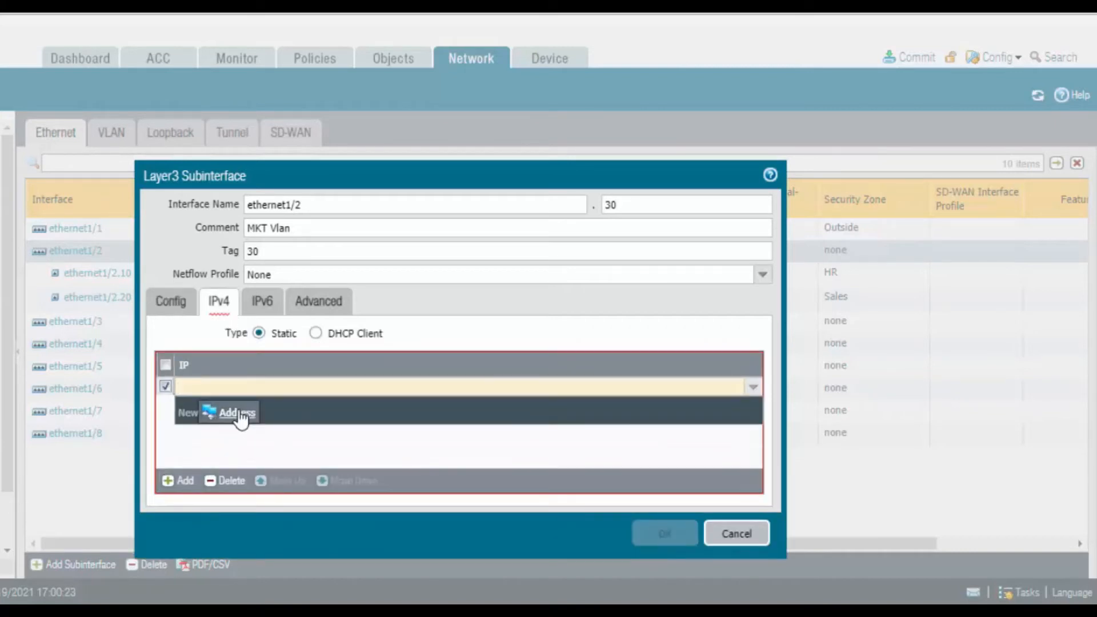
{"action": "type", "text": "192.168.3"}
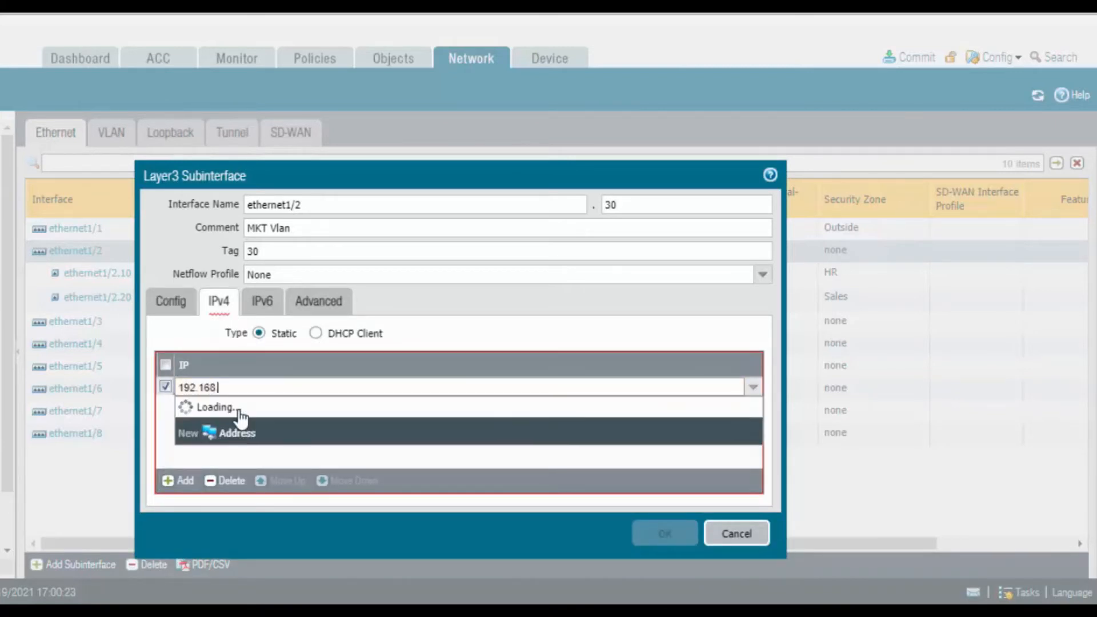
{"action": "type", "text": ".100/24"}
Apply the Ping management profile to subinterface ethernet1/2.30 and save it
{"action": "left_click", "coordinate": [320, 301]}
{"action": "left_click", "coordinate": [737, 391]}
{"action": "left_click", "coordinate": [514, 426]}
{"action": "left_click", "coordinate": [657, 565]}
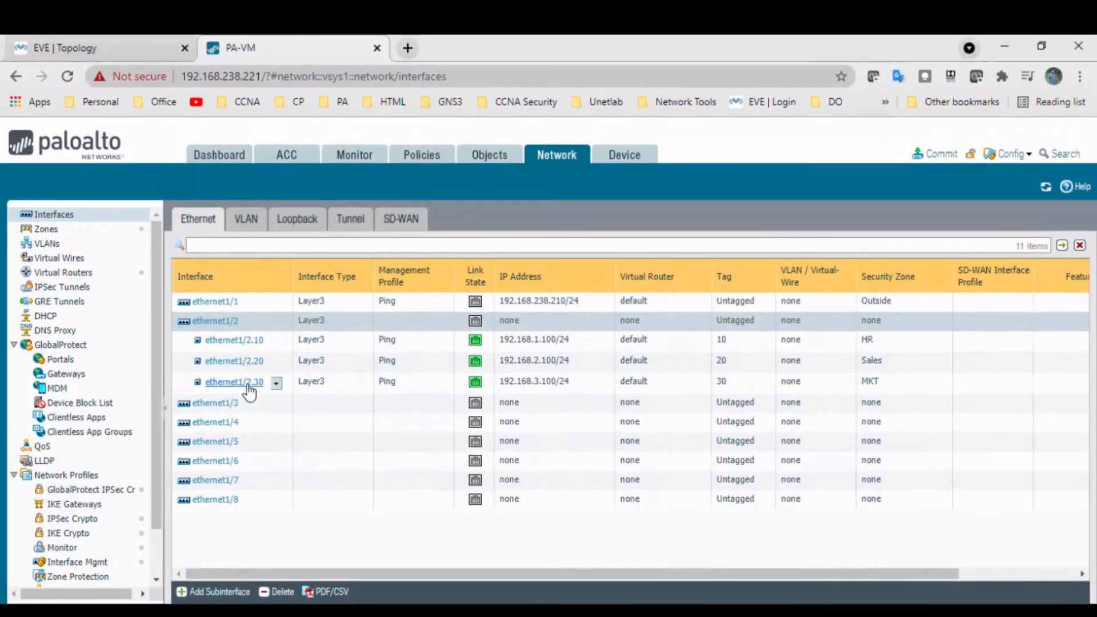
Add an IPv4 static route named Default_ROuter with destination 0.0.0.0/0 to the default virtual router
{"action": "left_click", "coordinate": [63, 273]}
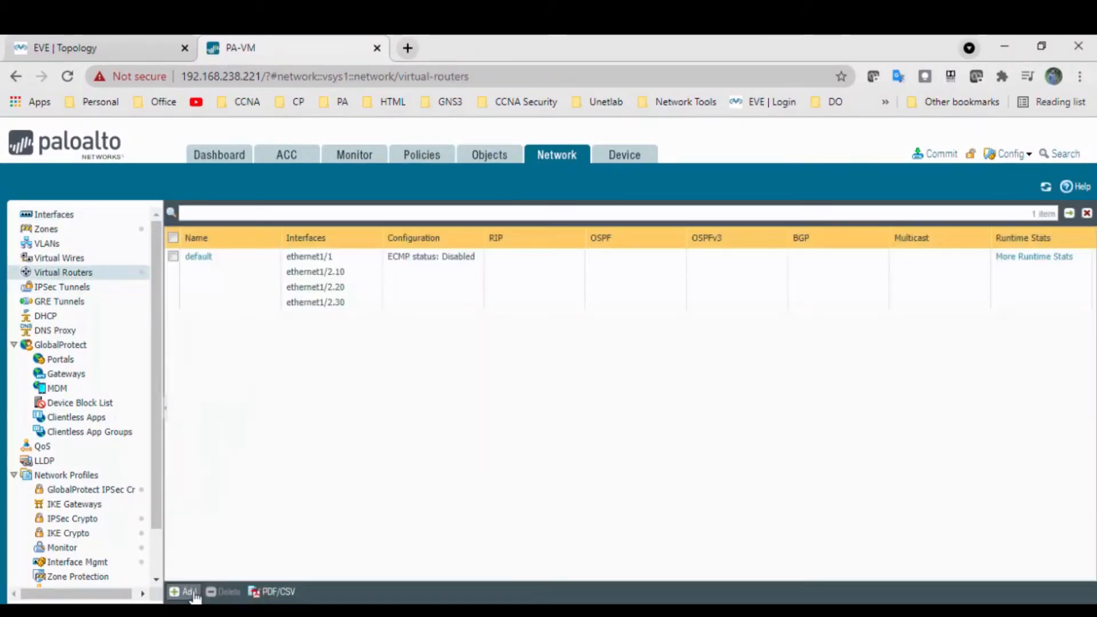
{"action": "left_click", "coordinate": [204, 257]}
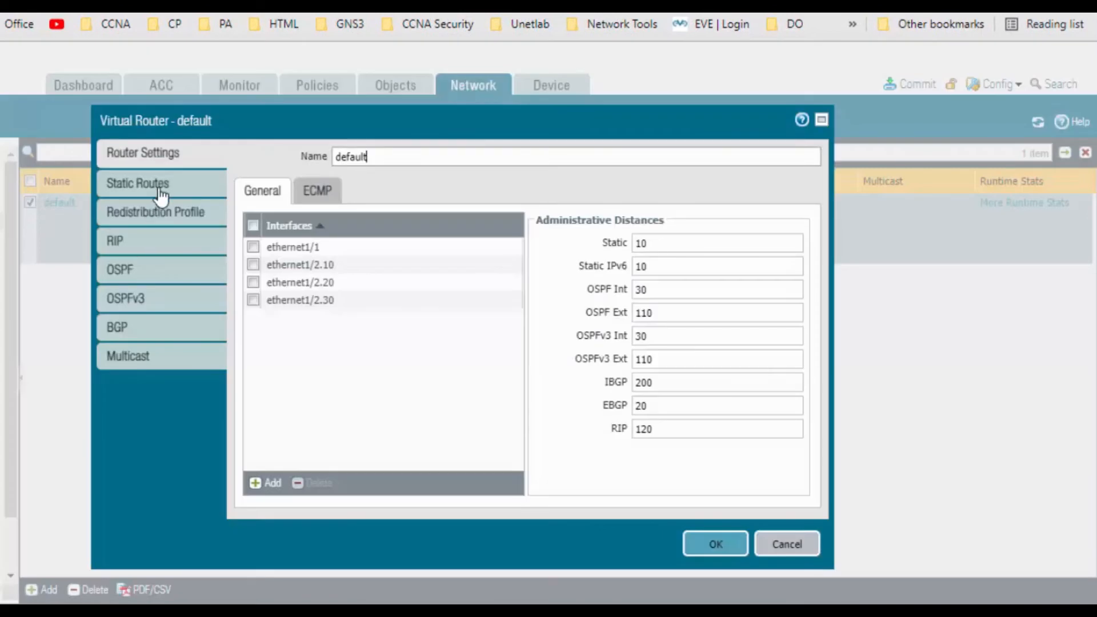
{"action": "left_click", "coordinate": [162, 186]}
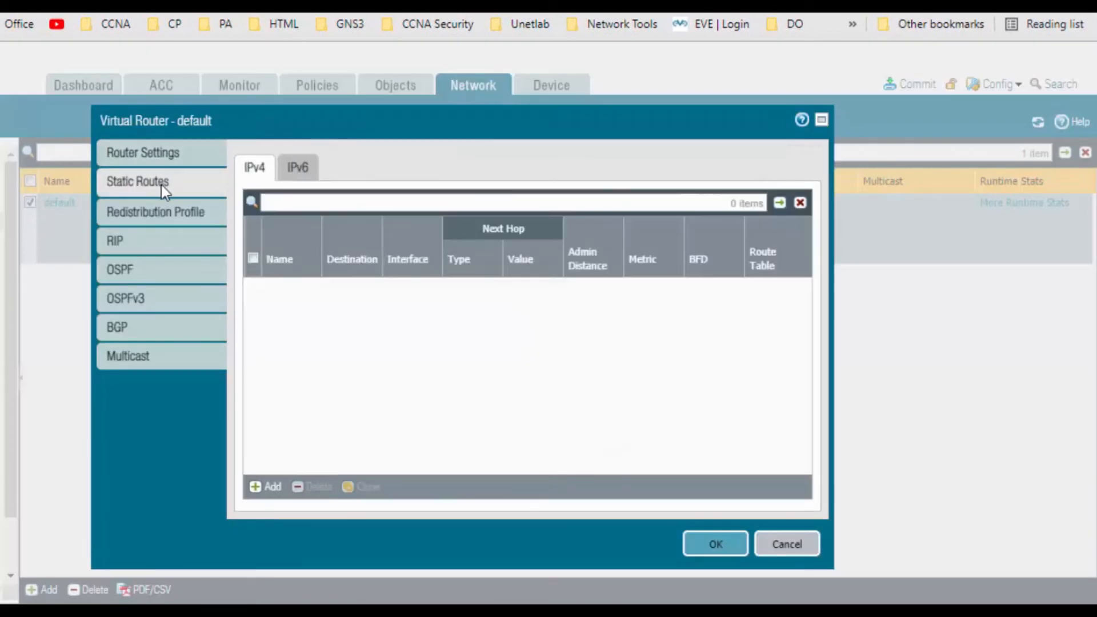
{"action": "left_click", "coordinate": [263, 490]}
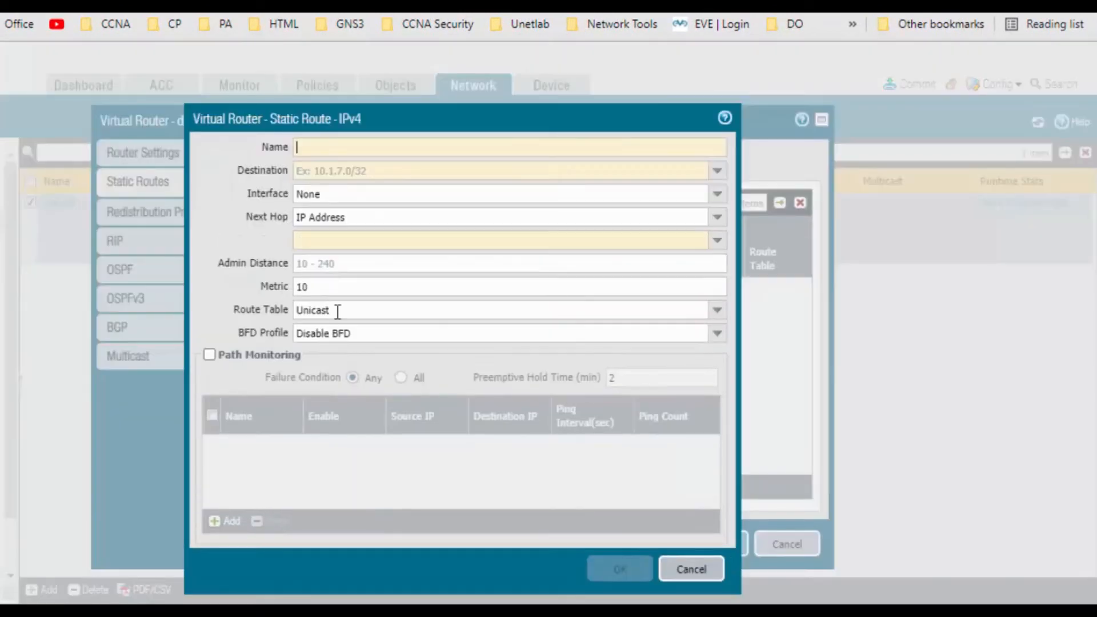
{"action": "type", "text": "Default"}
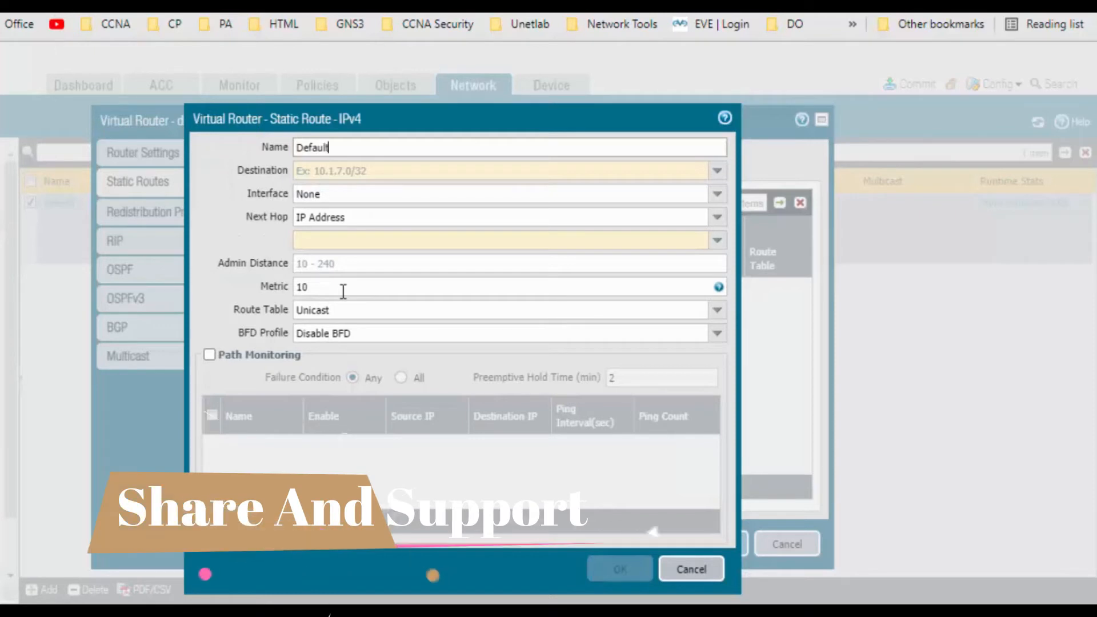
{"action": "type", "text": "_ROuter"}
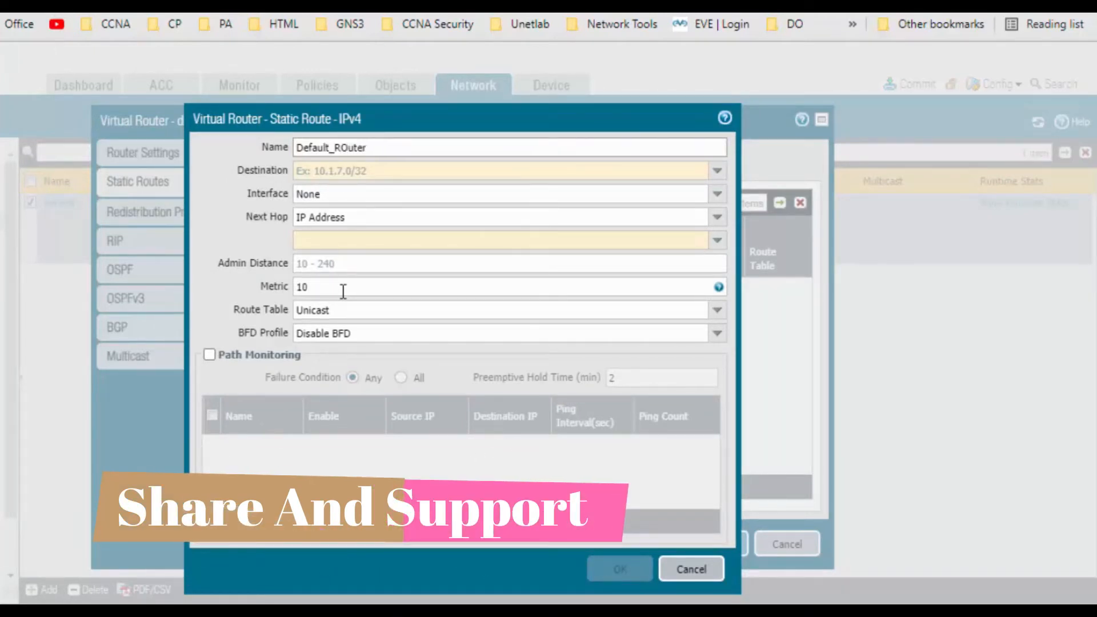
{"action": "key", "text": "Tab"}
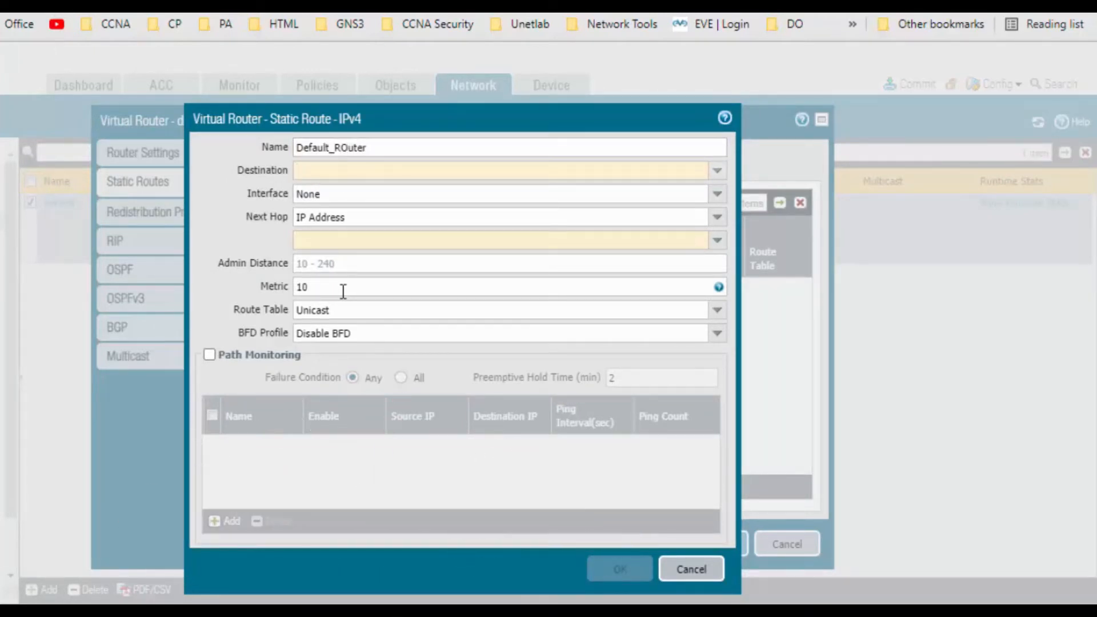
{"action": "type", "text": "0.0.0.0/0"}
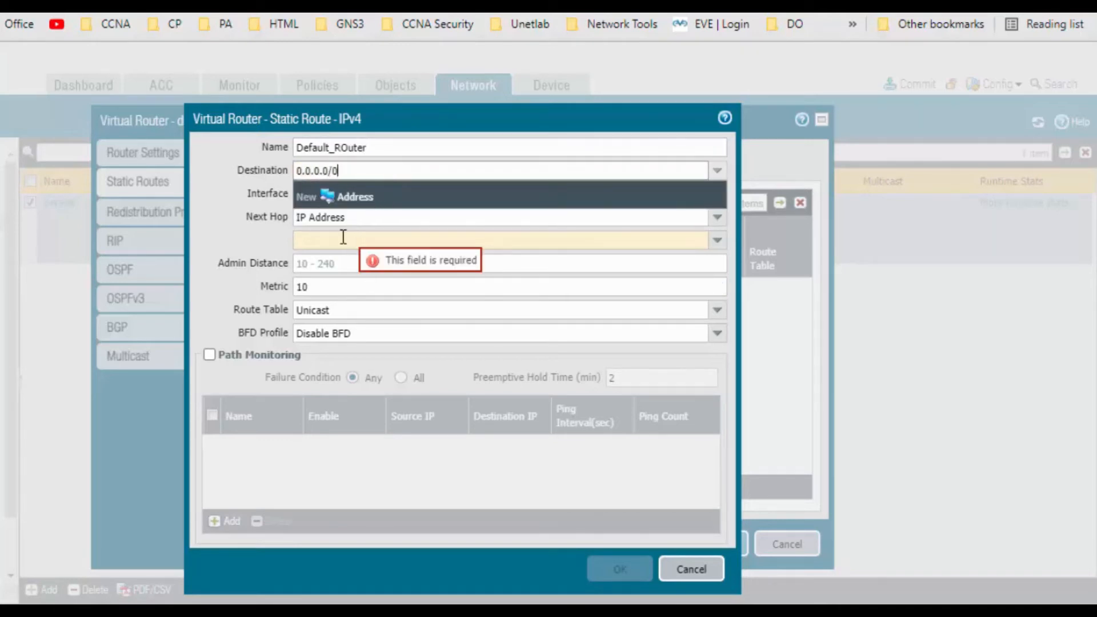
{"action": "key", "text": "Tab"}
Set the static route's interface to ethernet1/1 and its next hop IP address to 192.168.238.2
{"action": "left_click", "coordinate": [716, 194]}
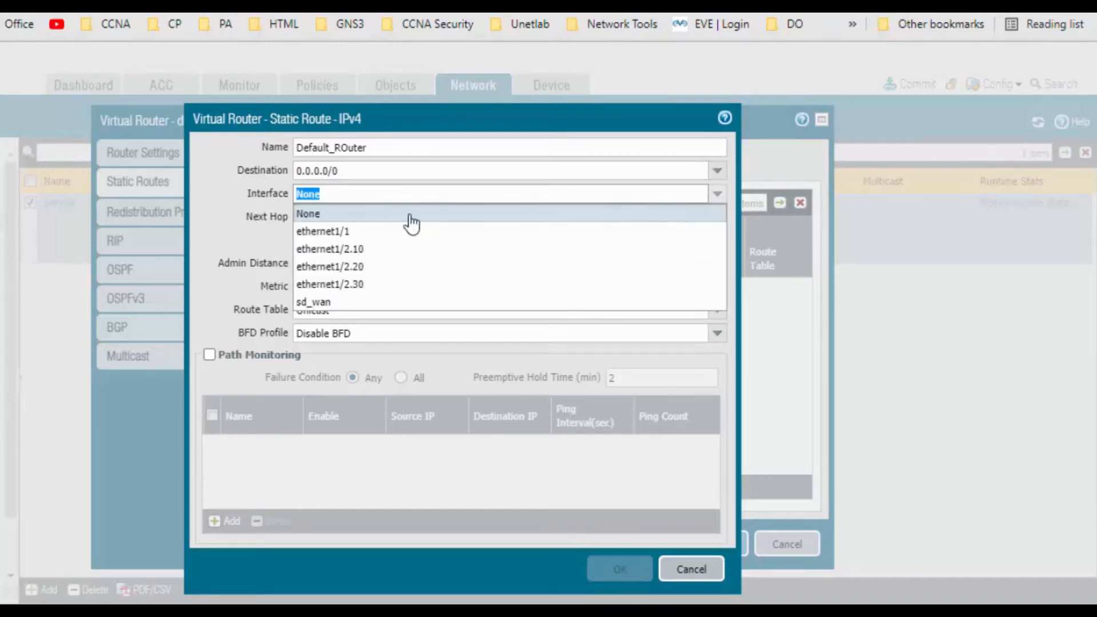
{"action": "left_click", "coordinate": [373, 231]}
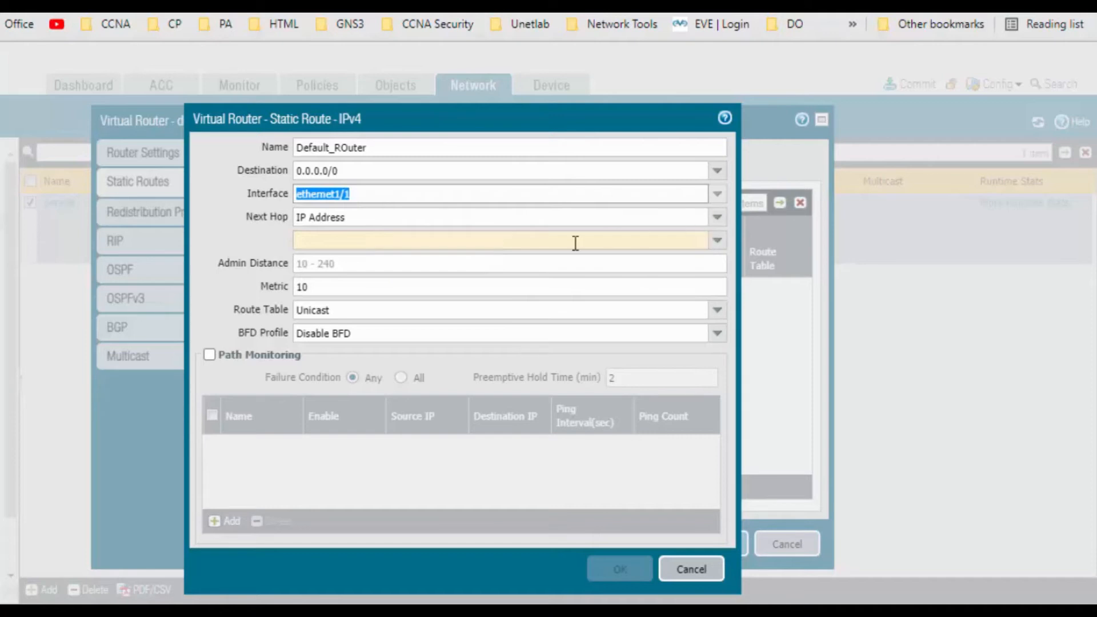
{"action": "left_click", "coordinate": [531, 240]}
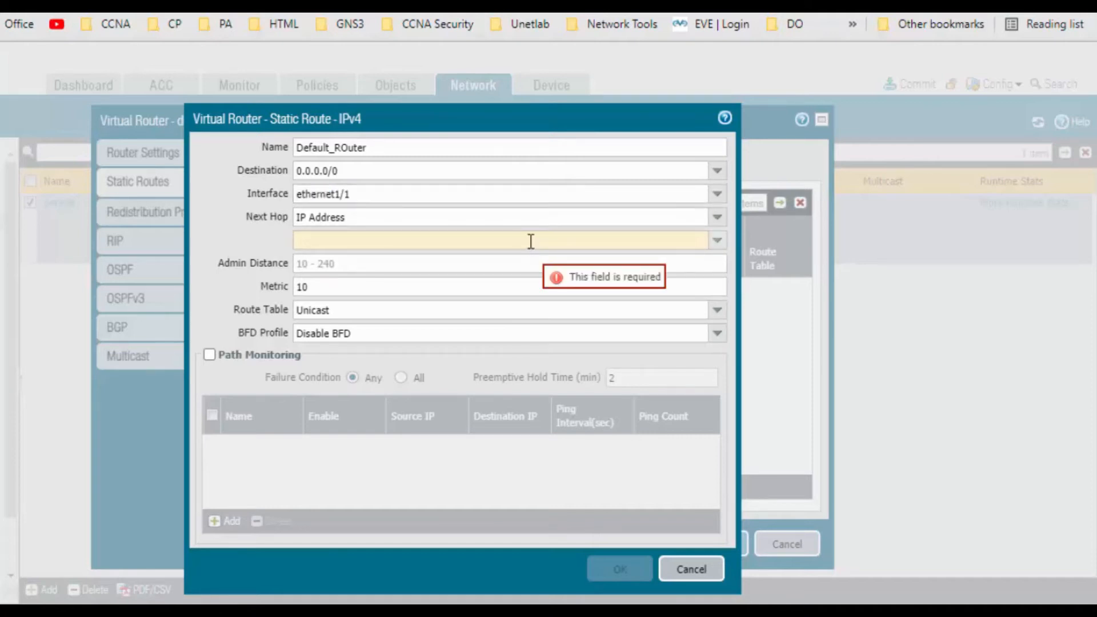
{"action": "type", "text": "192.168"}
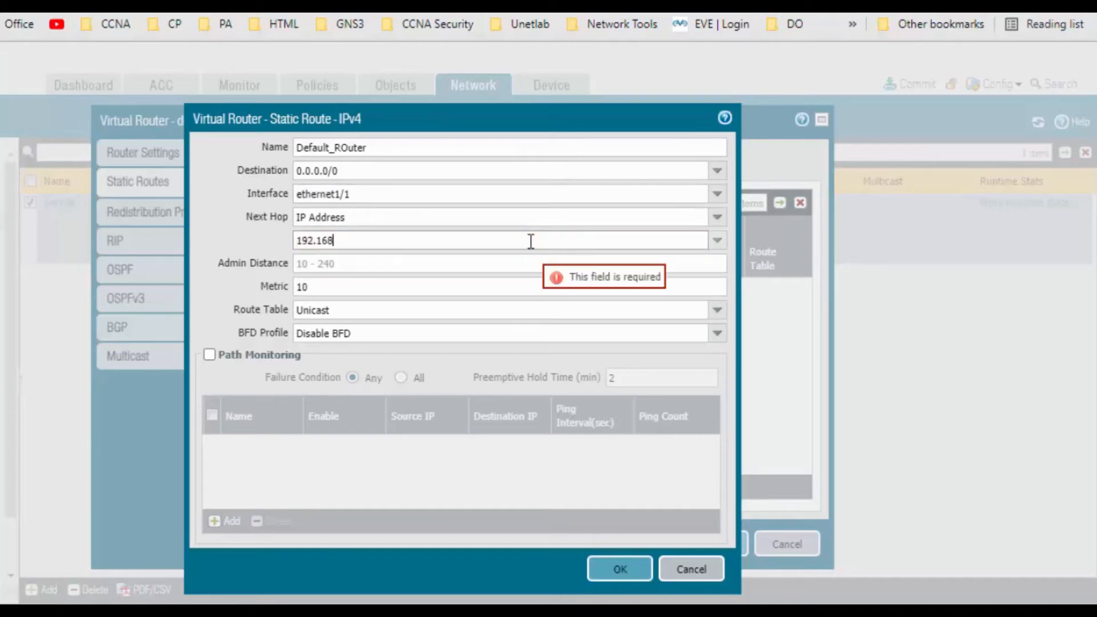
{"action": "type", "text": ".238."}
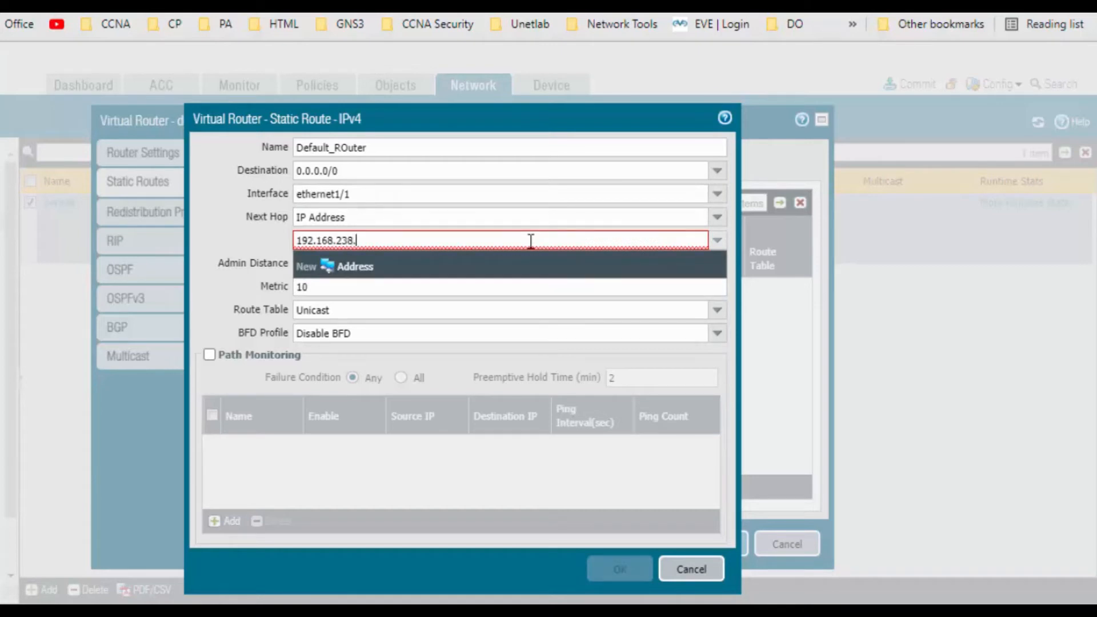
{"action": "type", "text": "2"}
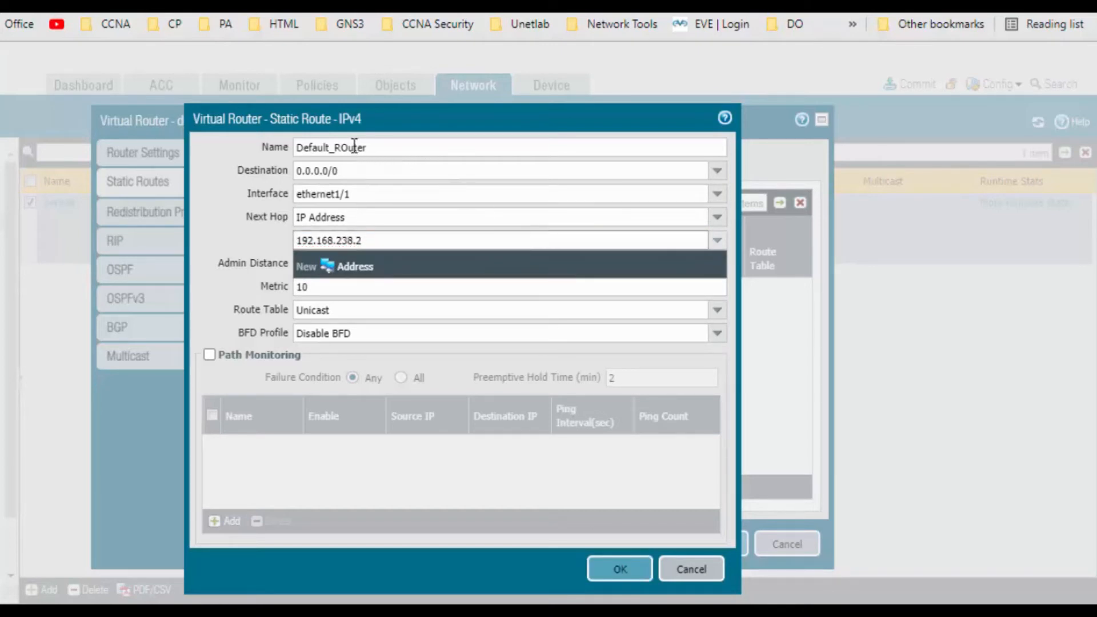
Rename the static route to Default_Route and save it in the default virtual router
{"action": "left_click", "coordinate": [379, 148]}
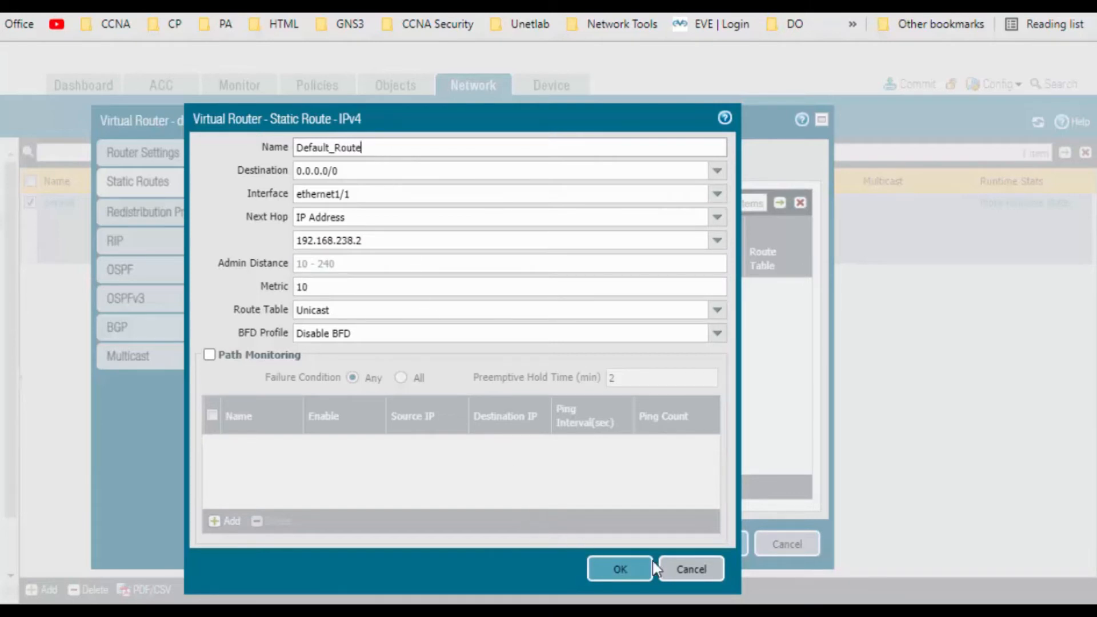
{"action": "left_click", "coordinate": [620, 569]}
{"action": "left_click", "coordinate": [717, 546]}
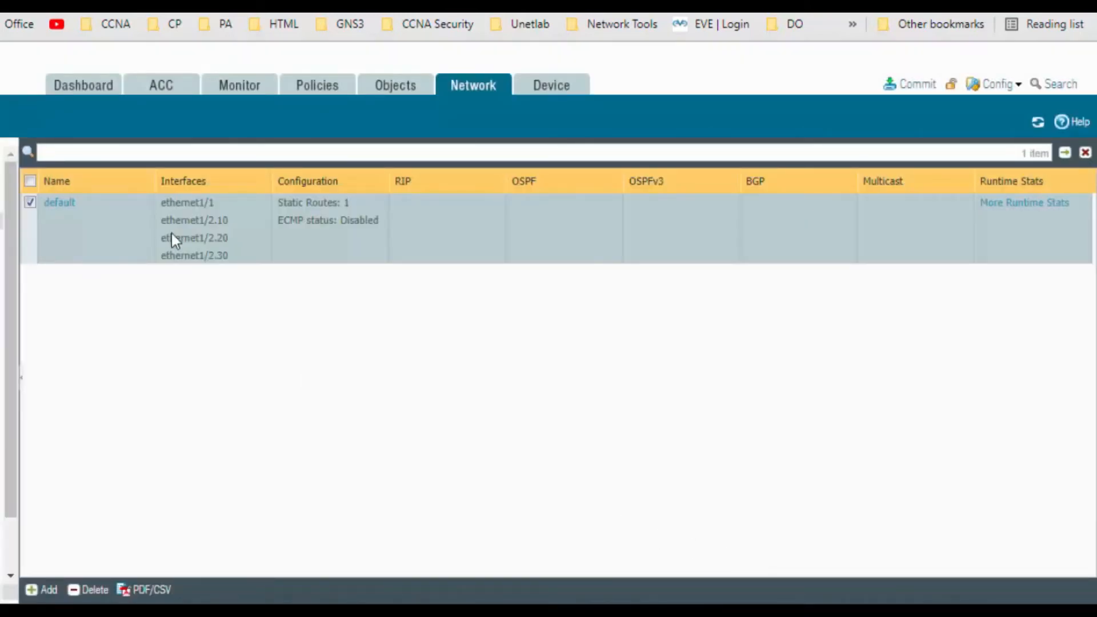
Create a universal security policy rule named ALL_Department_RUle
{"action": "left_click", "coordinate": [317, 85]}
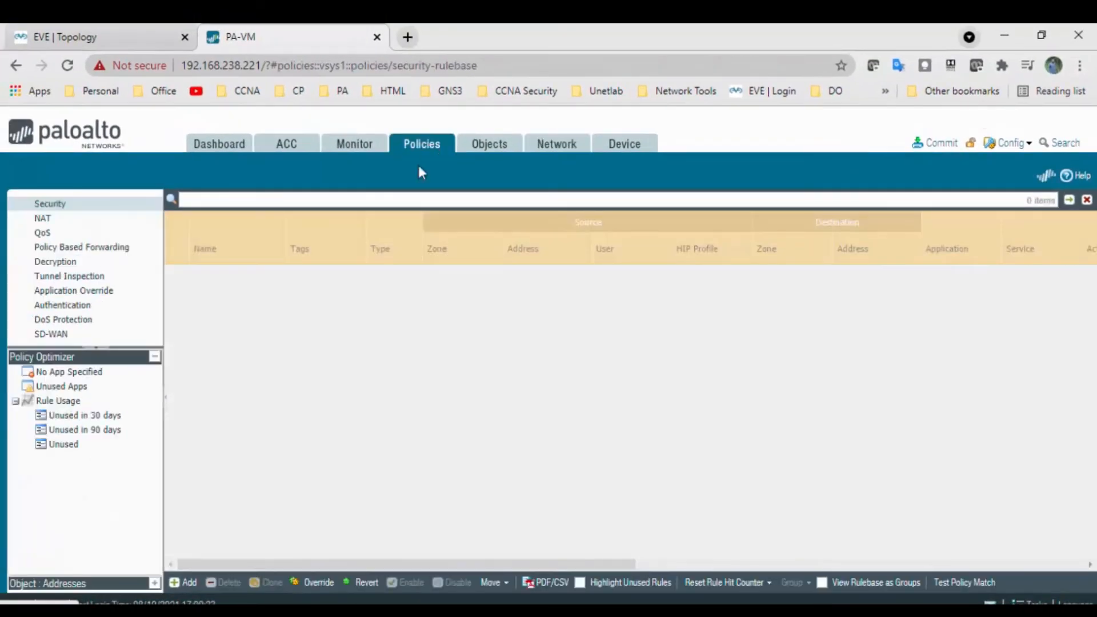
{"action": "left_click", "coordinate": [190, 582]}
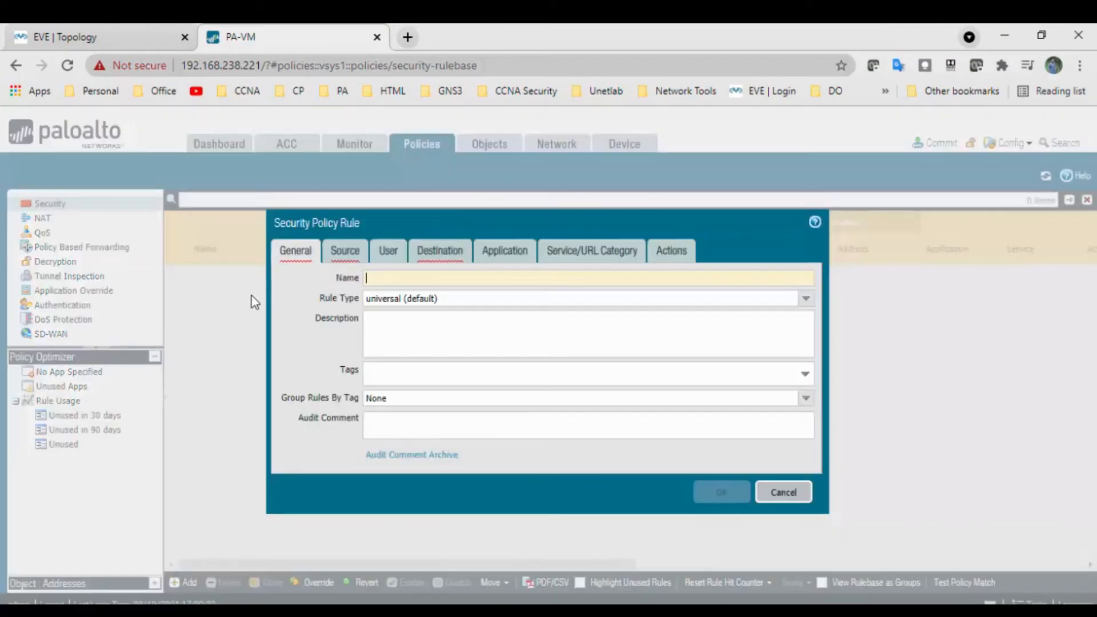
{"action": "type", "text": "All"}
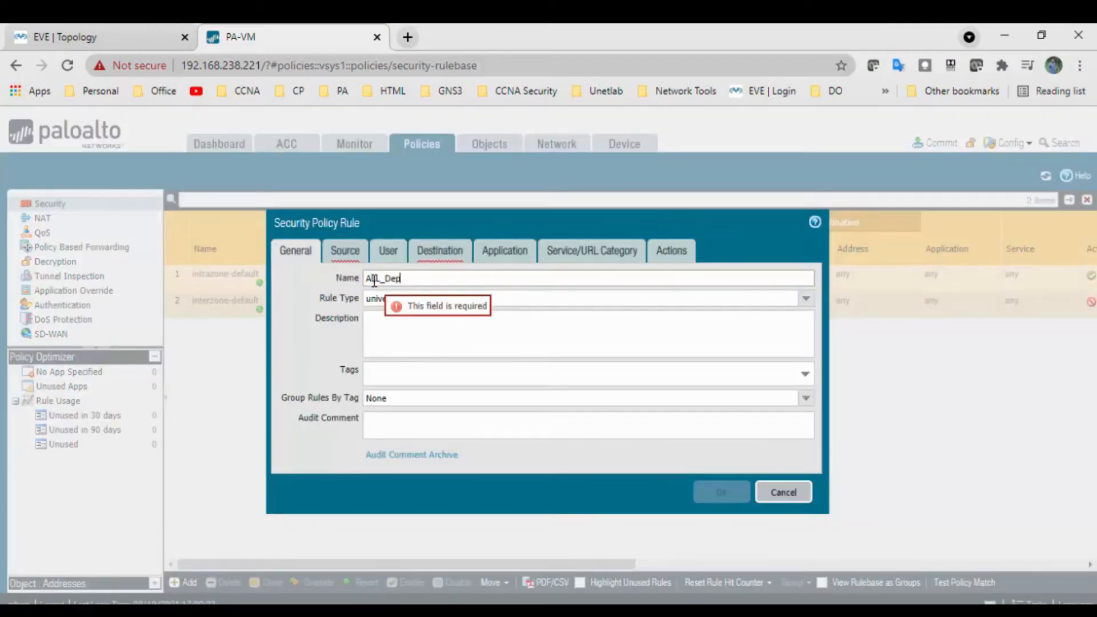
{"action": "type", "text": "_Department_RUle"}
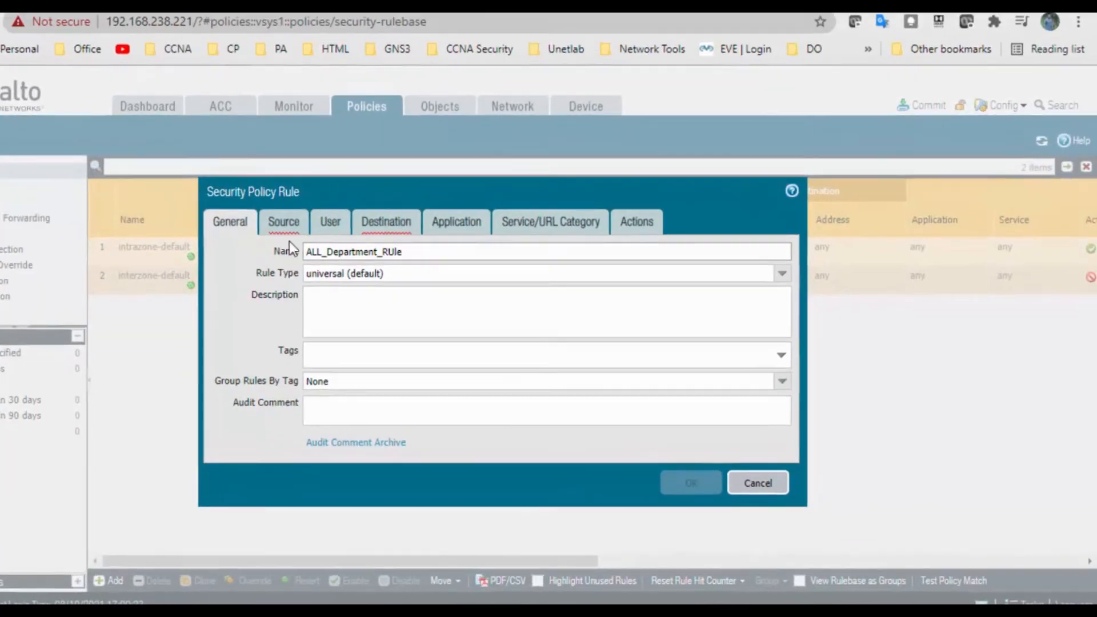
Add HR, MKT and Sales as the source zones of the security policy rule
{"action": "left_click", "coordinate": [344, 251]}
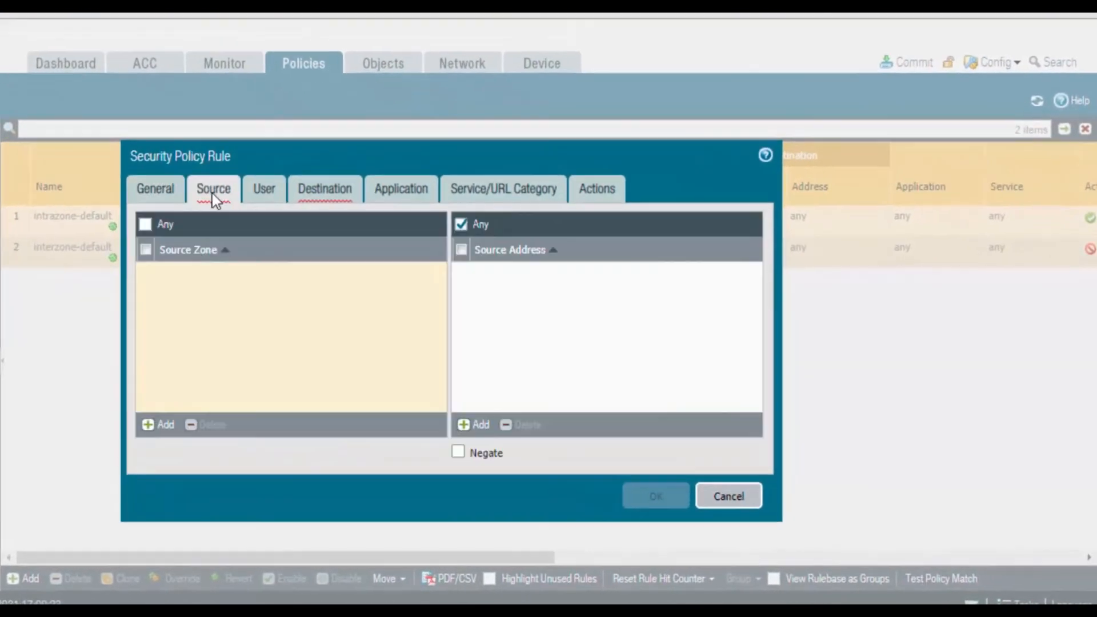
{"action": "left_click", "coordinate": [290, 450]}
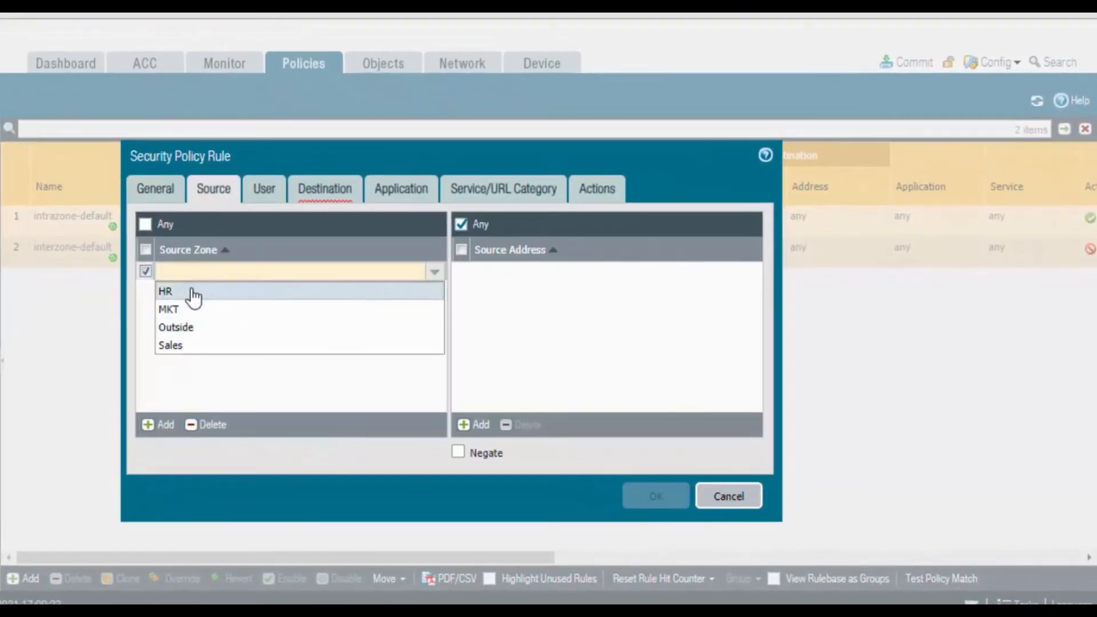
{"action": "left_click", "coordinate": [190, 295]}
{"action": "left_click", "coordinate": [162, 426]}
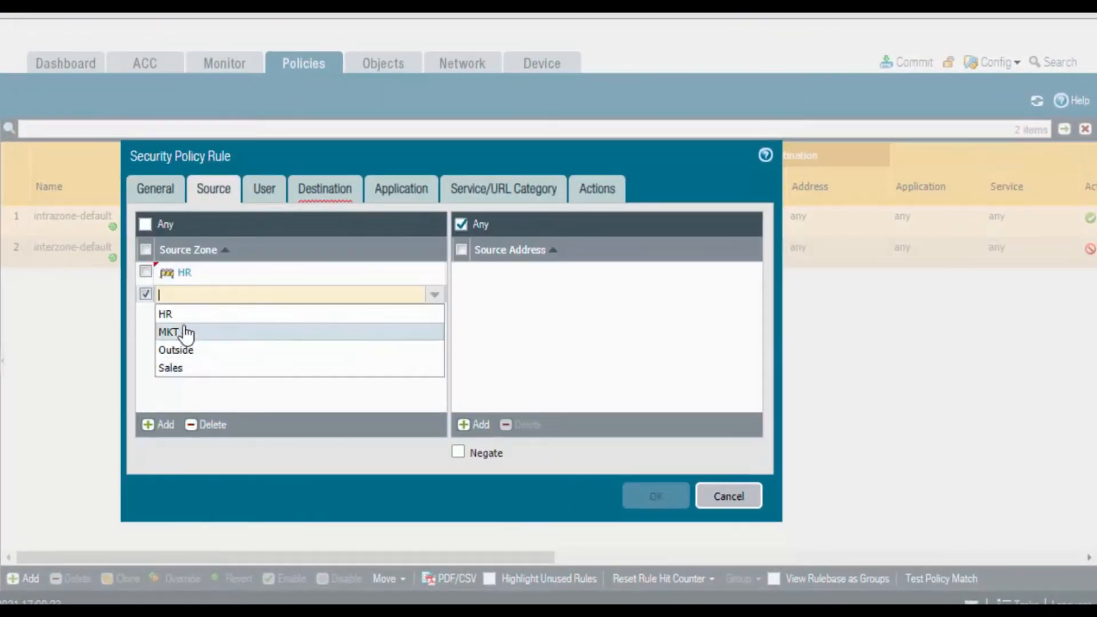
{"action": "left_click", "coordinate": [183, 337]}
{"action": "left_click", "coordinate": [162, 425]}
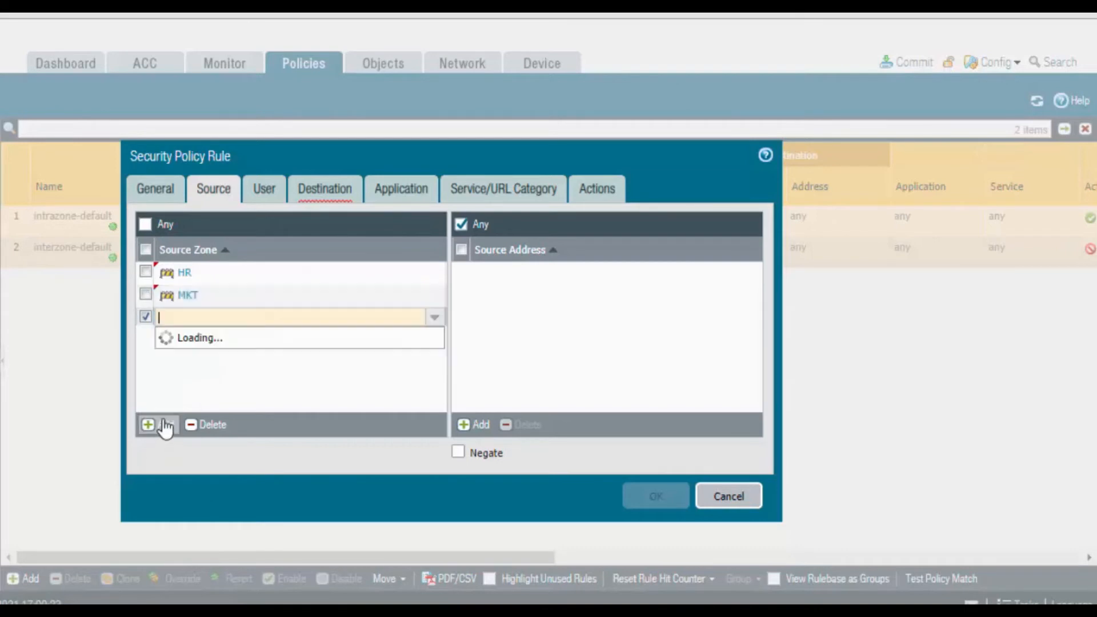
{"action": "left_click", "coordinate": [171, 391]}
Set the security rule's destination zone to Outside and save the rule with its default application, service and action settings
{"action": "left_click", "coordinate": [325, 189]}
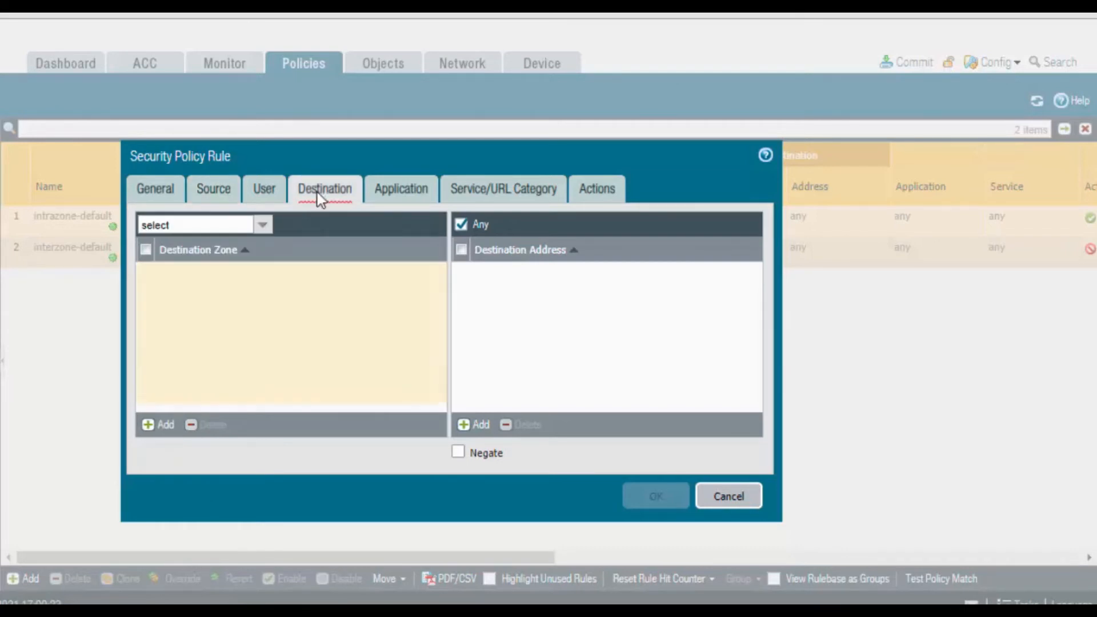
{"action": "left_click", "coordinate": [173, 422]}
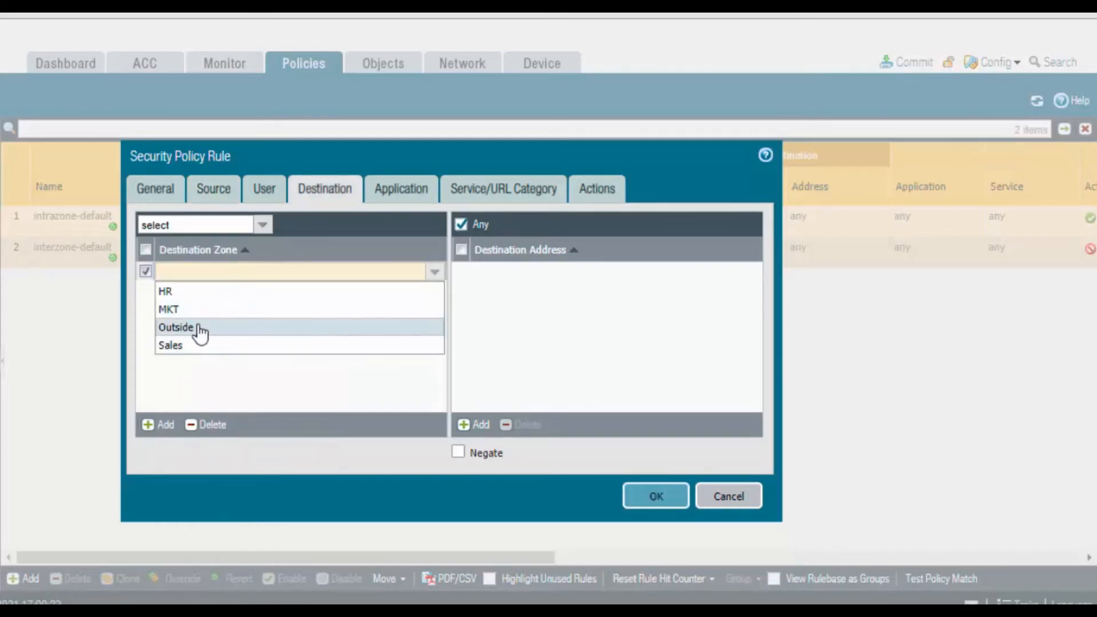
{"action": "left_click", "coordinate": [200, 328]}
{"action": "left_click", "coordinate": [388, 195]}
{"action": "left_click", "coordinate": [497, 187]}
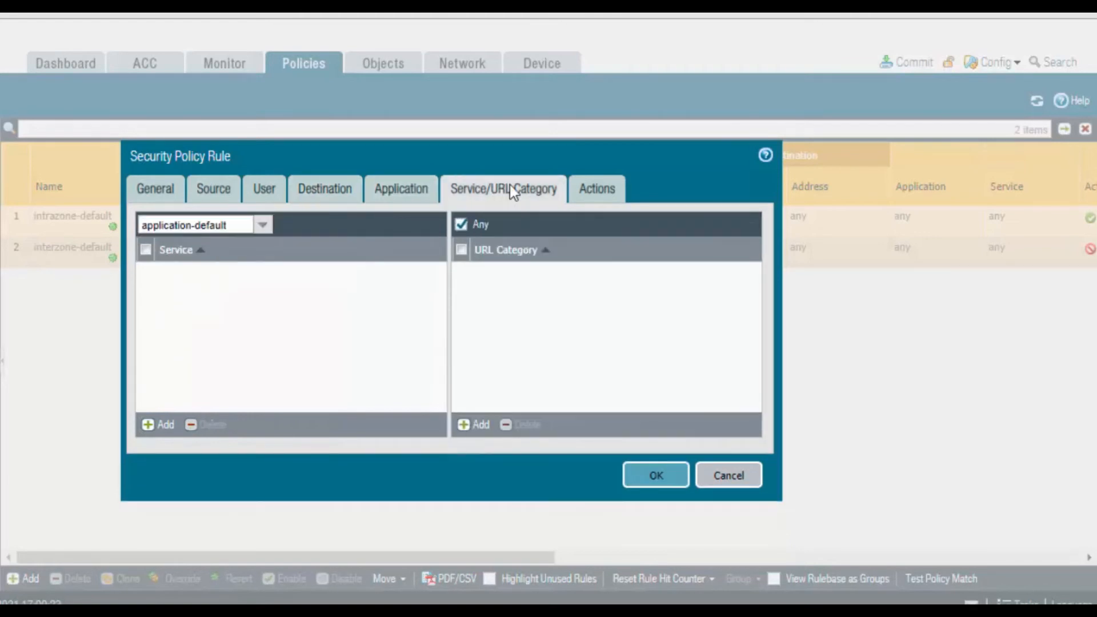
{"action": "left_click", "coordinate": [595, 191]}
{"action": "left_click", "coordinate": [652, 452]}
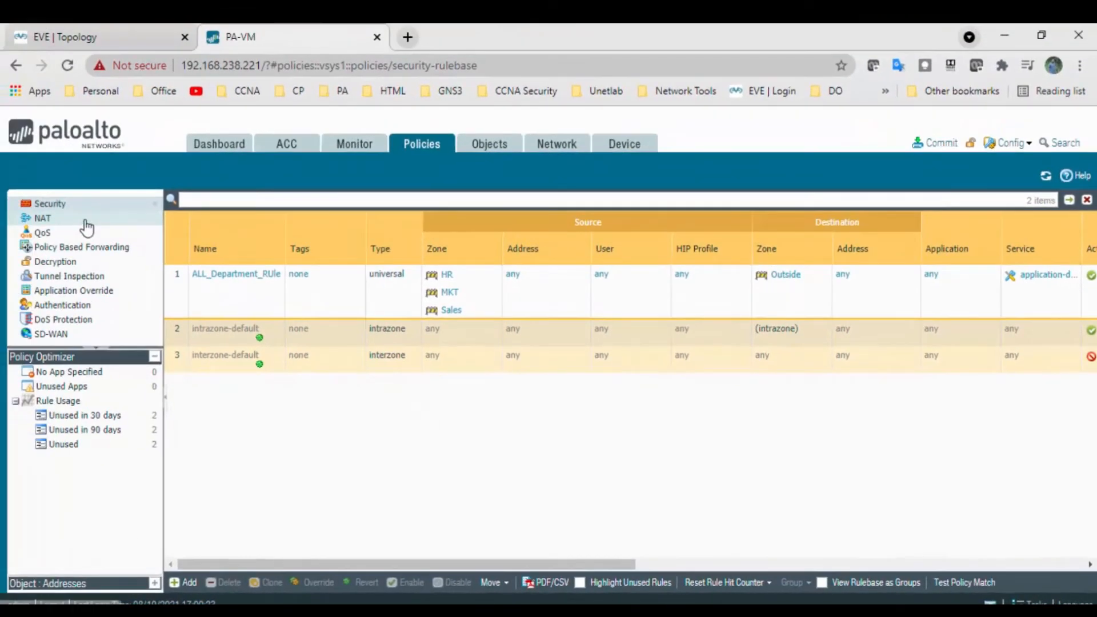
Create an IPv4 NAT policy rule named NAT_RUle_ALl_Dep
{"action": "left_click", "coordinate": [86, 221]}
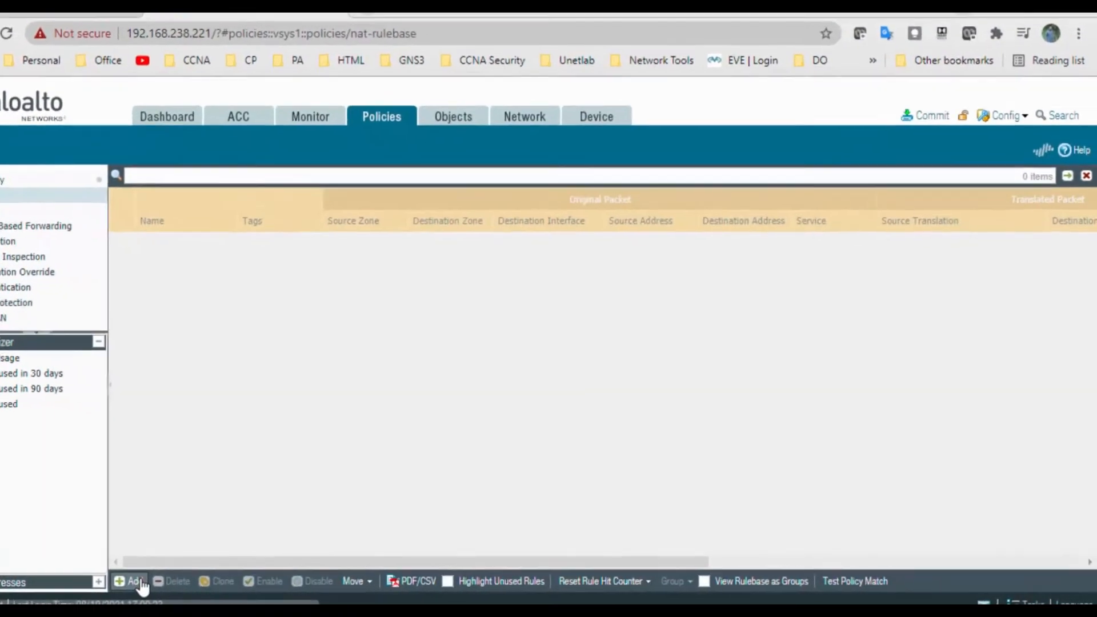
{"action": "left_click", "coordinate": [180, 583]}
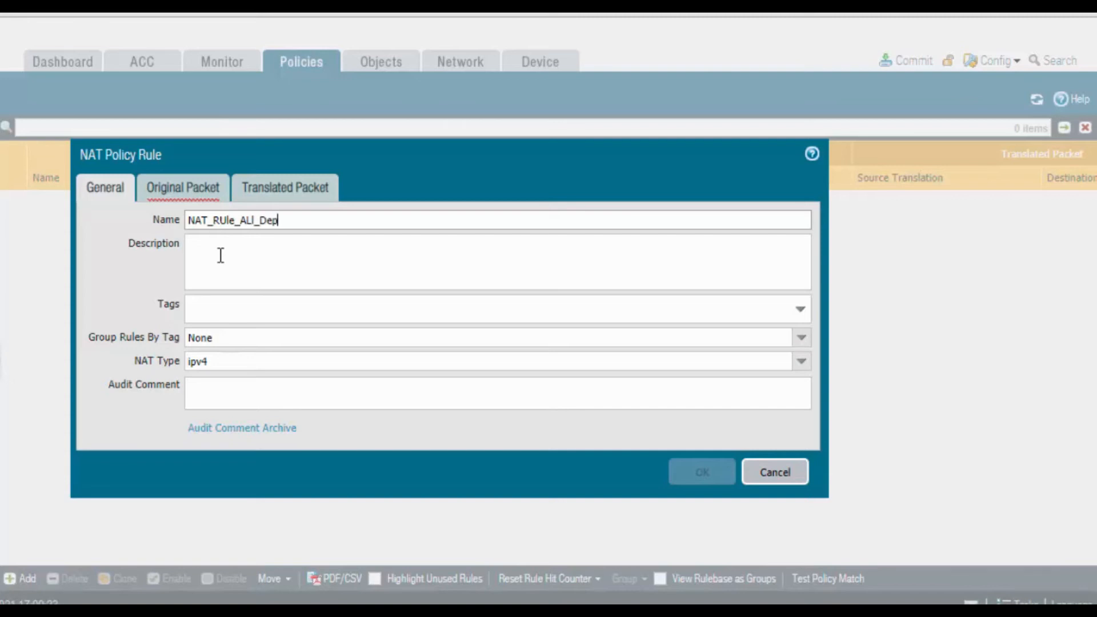
Add HR, MKT and Sales as the original packet source zones of the NAT rule
{"action": "left_click", "coordinate": [199, 193]}
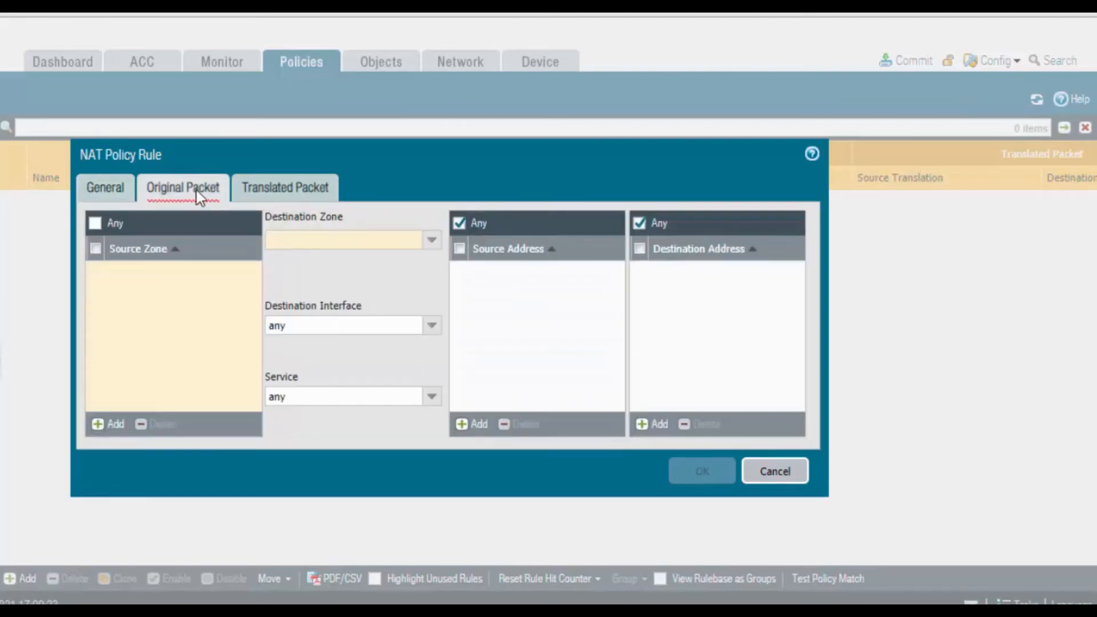
{"action": "left_click", "coordinate": [113, 425]}
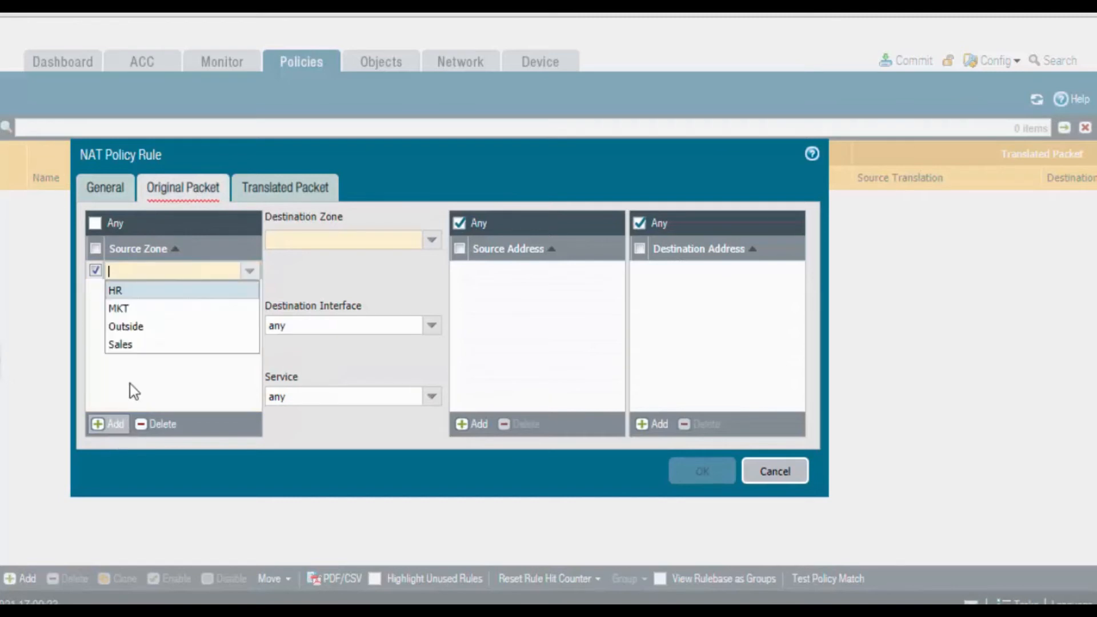
{"action": "left_click", "coordinate": [150, 292]}
{"action": "left_click", "coordinate": [112, 424]}
{"action": "left_click", "coordinate": [133, 331]}
{"action": "left_click", "coordinate": [112, 424]}
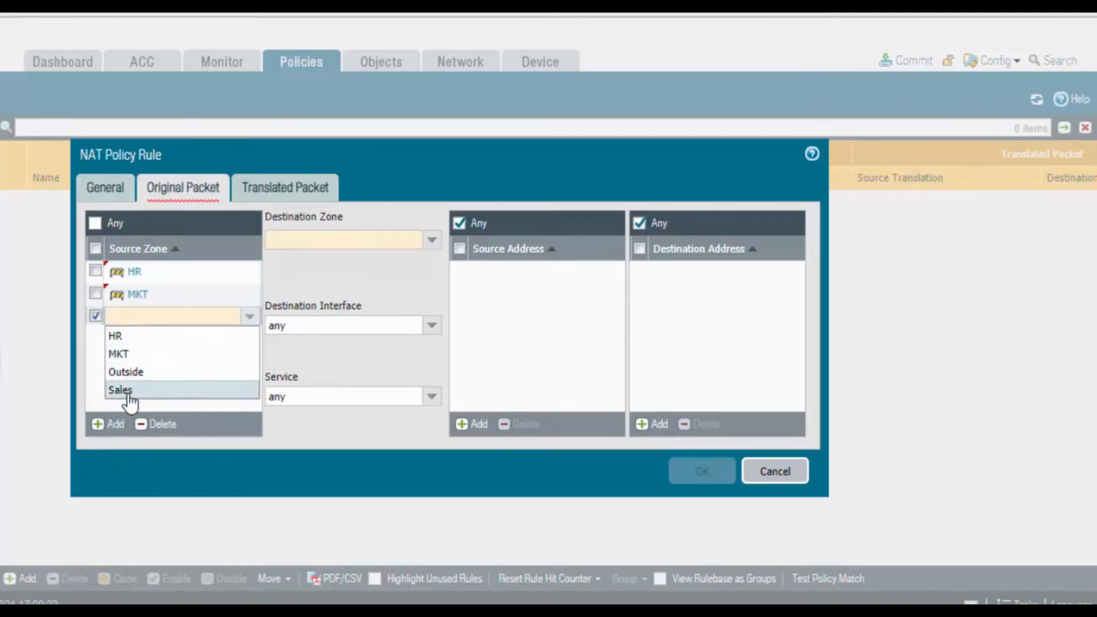
{"action": "left_click", "coordinate": [127, 389]}
Set the NAT rule's original packet destination zone to Outside and its destination interface to ethernet1/1
{"action": "left_click", "coordinate": [430, 242]}
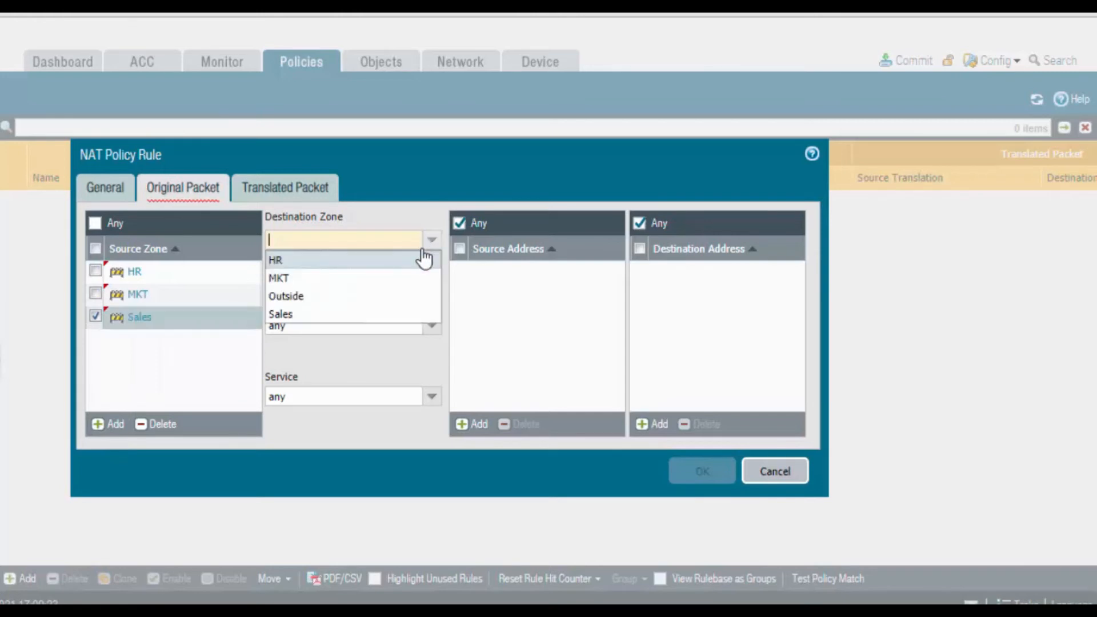
{"action": "left_click", "coordinate": [375, 299]}
{"action": "left_click", "coordinate": [428, 330]}
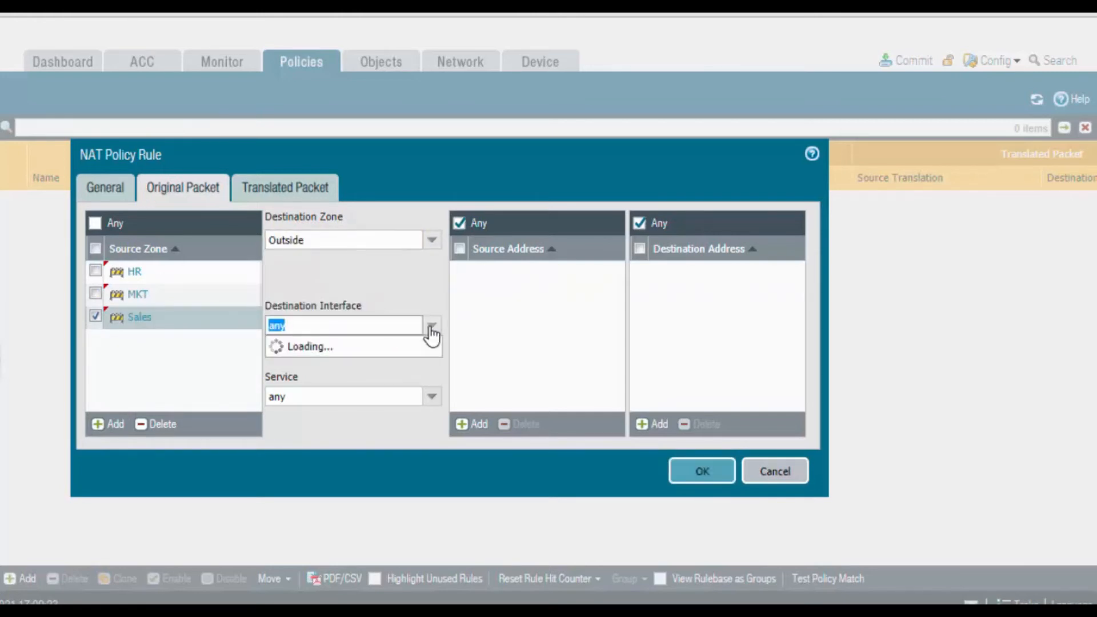
{"action": "left_click", "coordinate": [374, 364]}
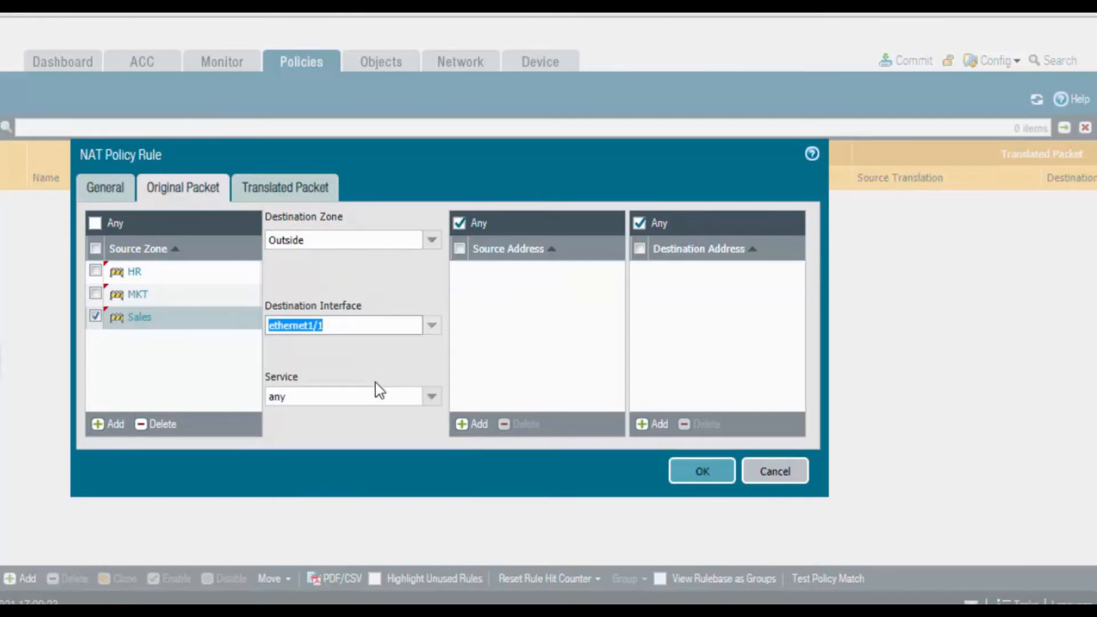
Set the NAT rule's source address translation to Dynamic IP And Port with the Interface Address type
{"action": "left_click", "coordinate": [301, 196]}
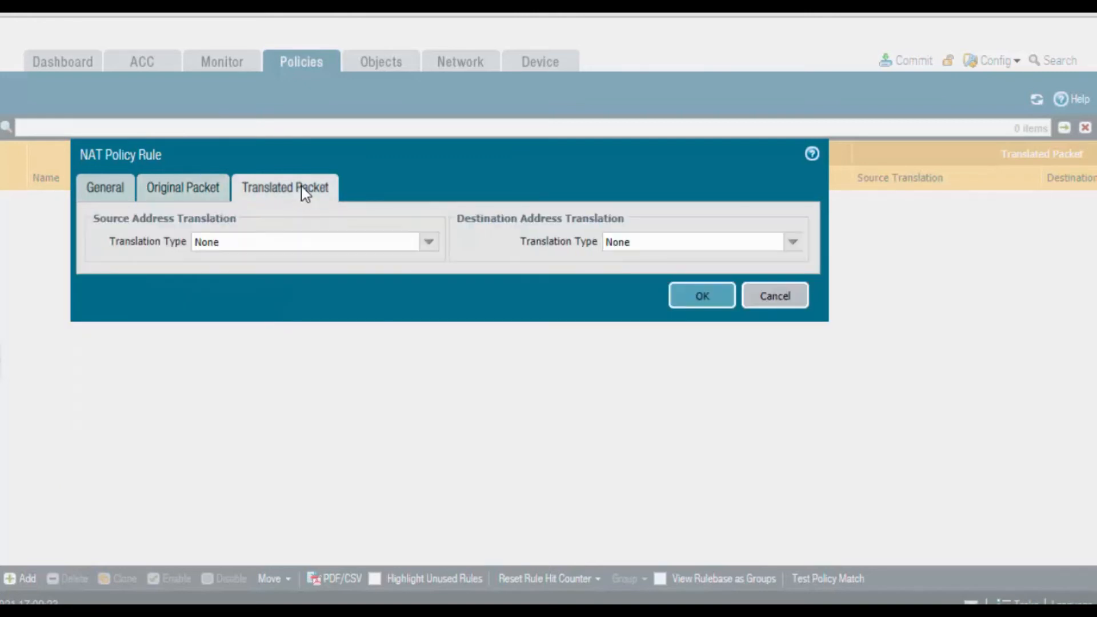
{"action": "left_click", "coordinate": [428, 243]}
{"action": "left_click", "coordinate": [288, 268]}
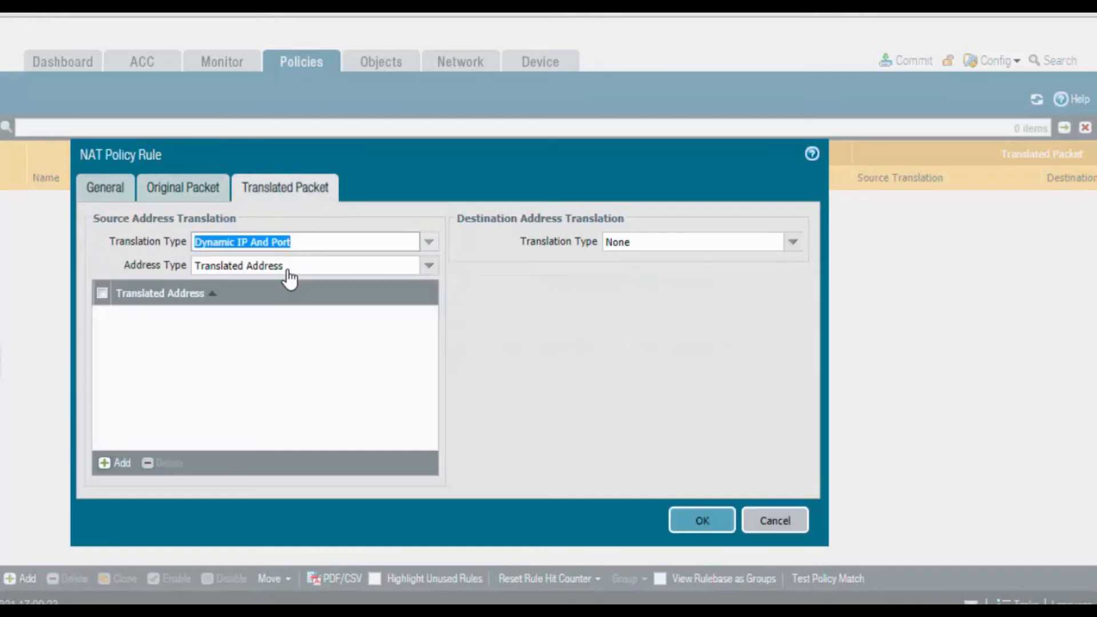
{"action": "left_click", "coordinate": [425, 267]}
{"action": "left_click", "coordinate": [313, 312]}
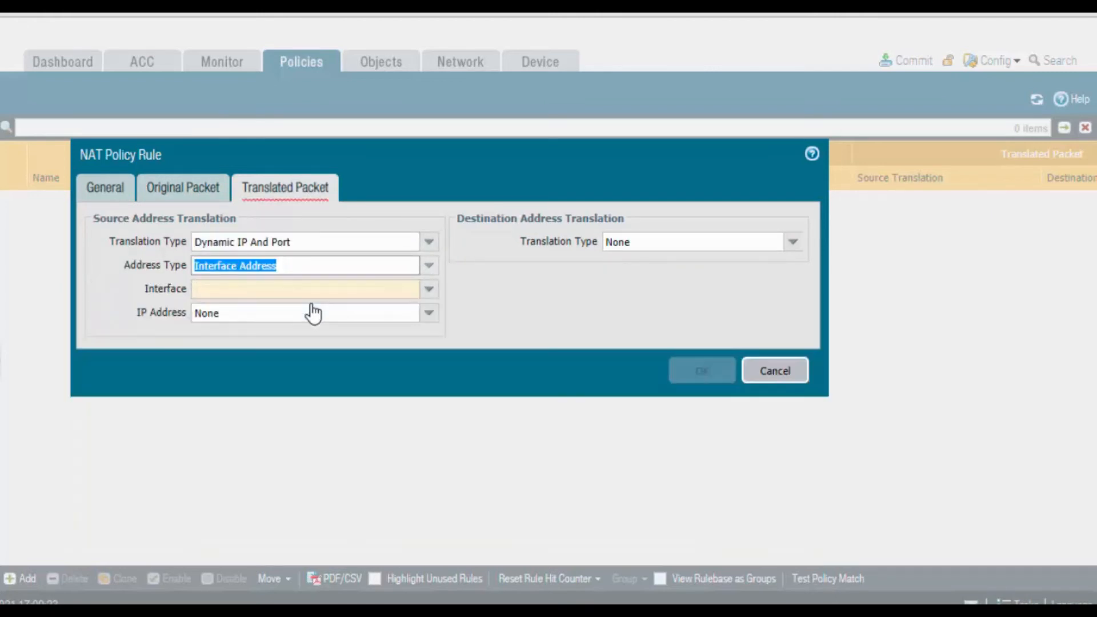
Use ethernet1/1 with IP address 192.168.238.210/24 for the source translation and save the NAT rule
{"action": "left_click", "coordinate": [426, 291]}
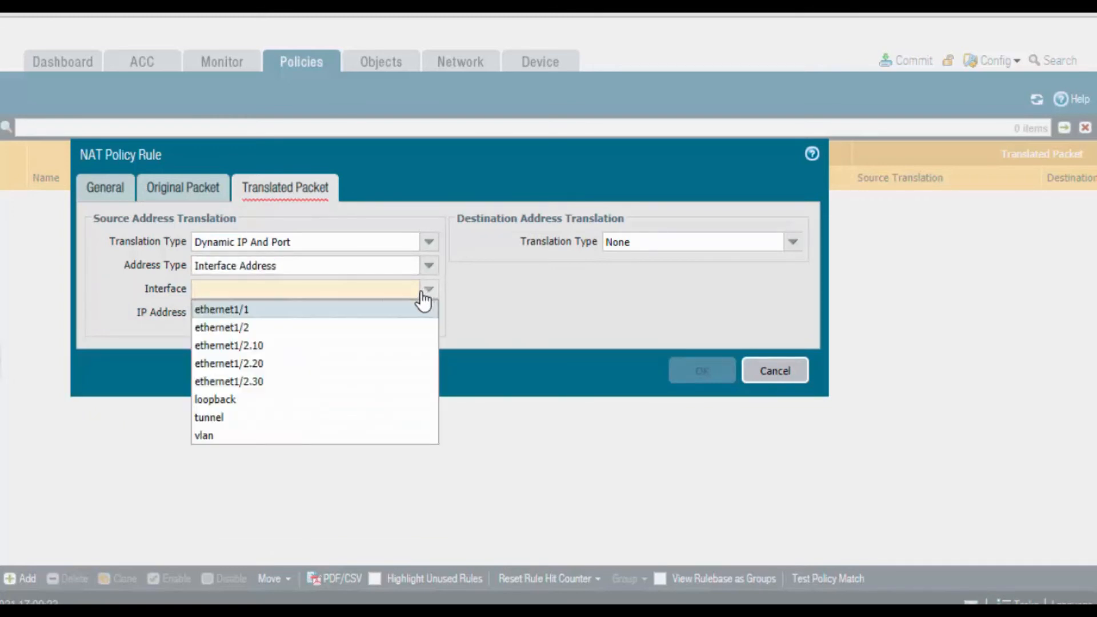
{"action": "left_click", "coordinate": [371, 309]}
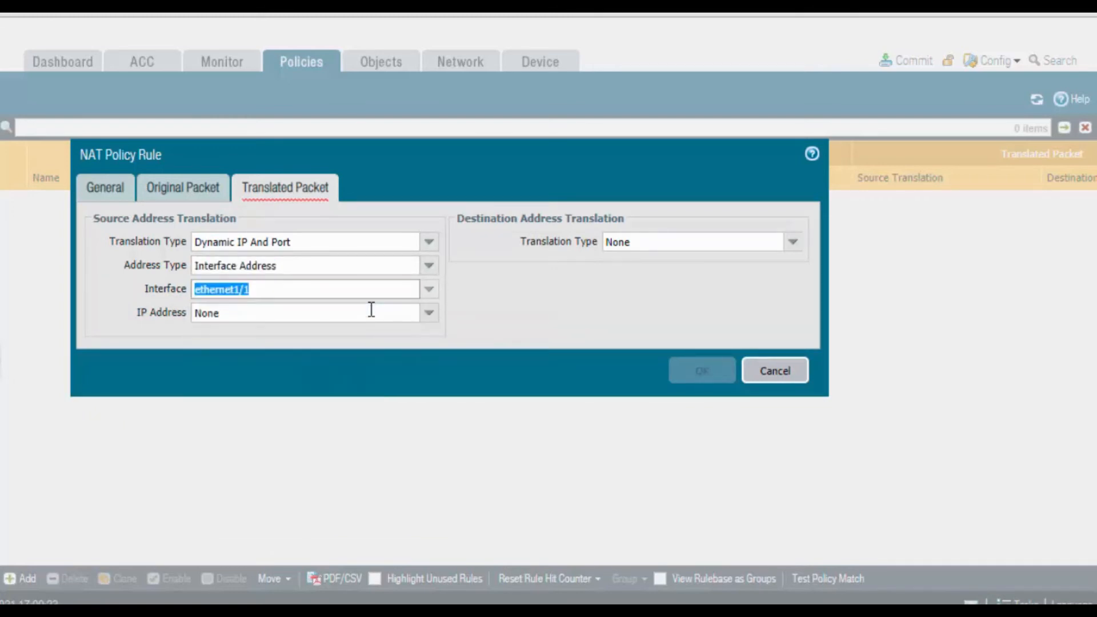
{"action": "left_click", "coordinate": [430, 322]}
{"action": "left_click", "coordinate": [374, 351]}
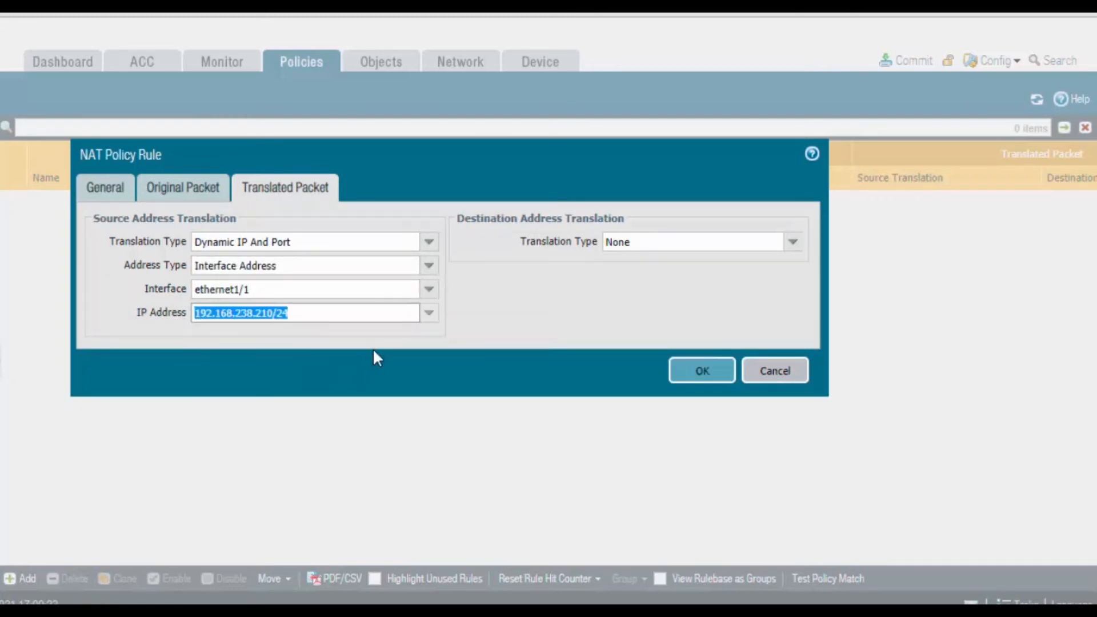
{"action": "left_click", "coordinate": [713, 372]}
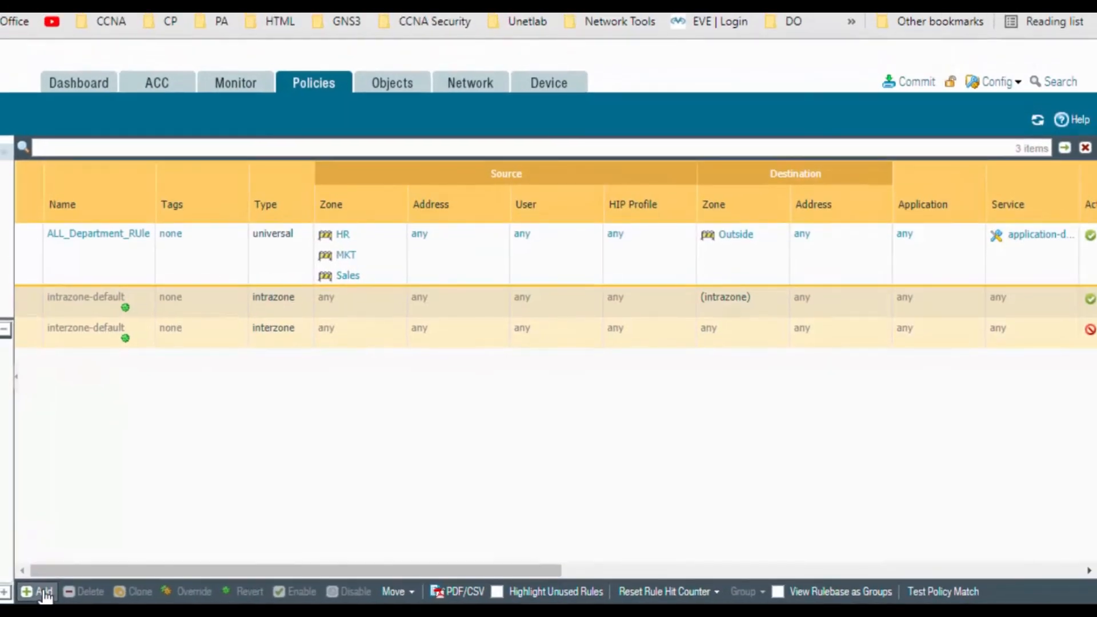
Create a security policy rule named HR2Sales with HR as its source zone
{"action": "left_click", "coordinate": [38, 589]}
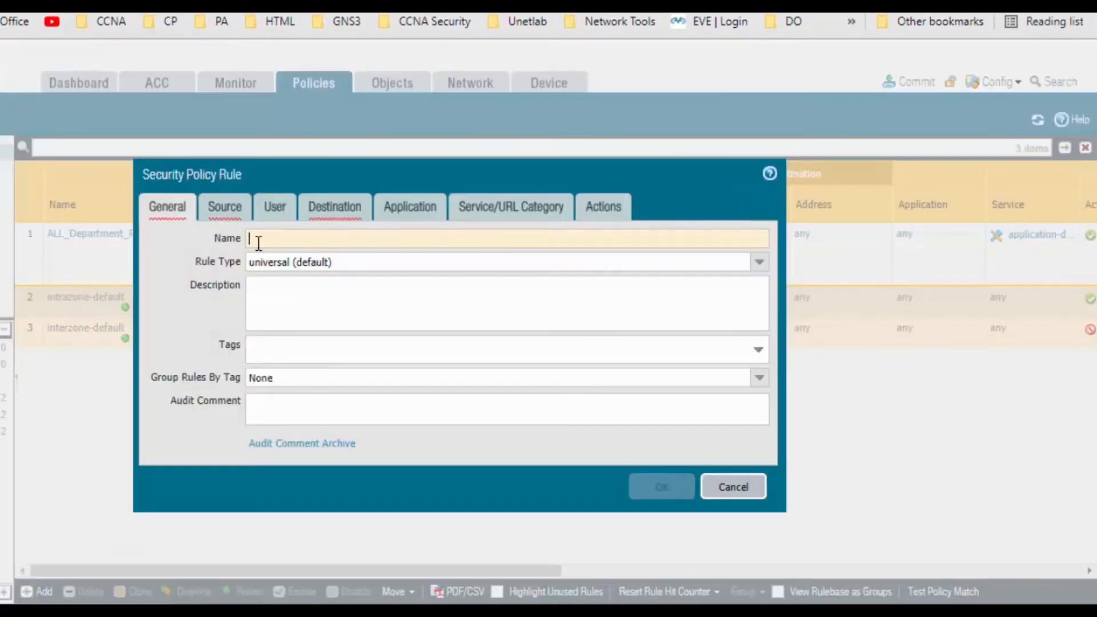
{"action": "left_click", "coordinate": [262, 244]}
{"action": "type", "text": "HR"}
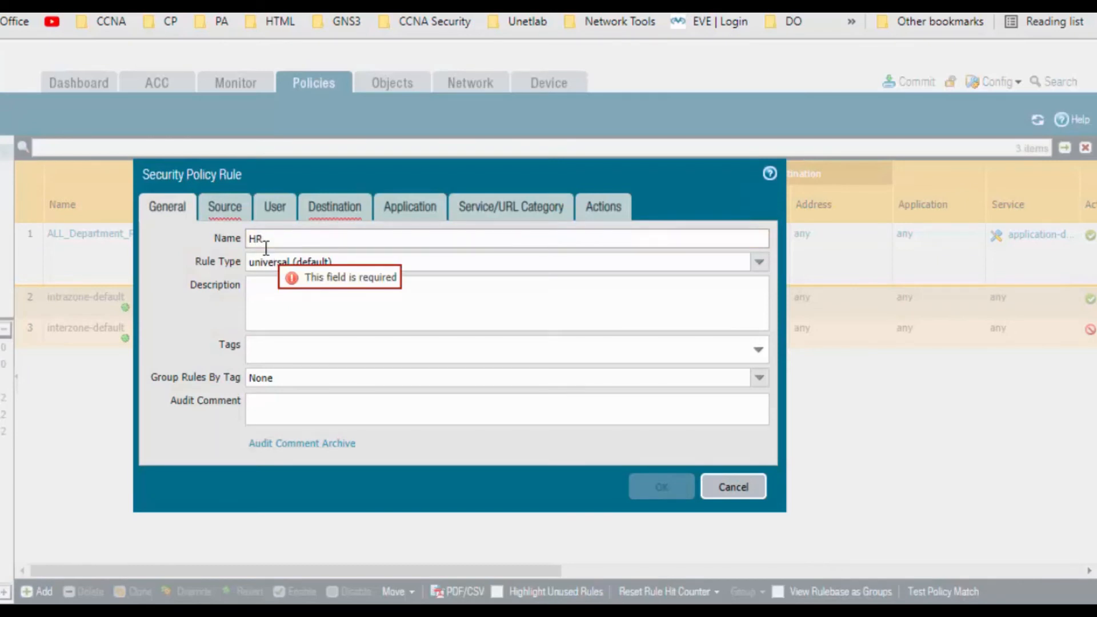
{"action": "type", "text": "2Sales"}
{"action": "left_click", "coordinate": [229, 212]}
{"action": "left_click", "coordinate": [171, 440]}
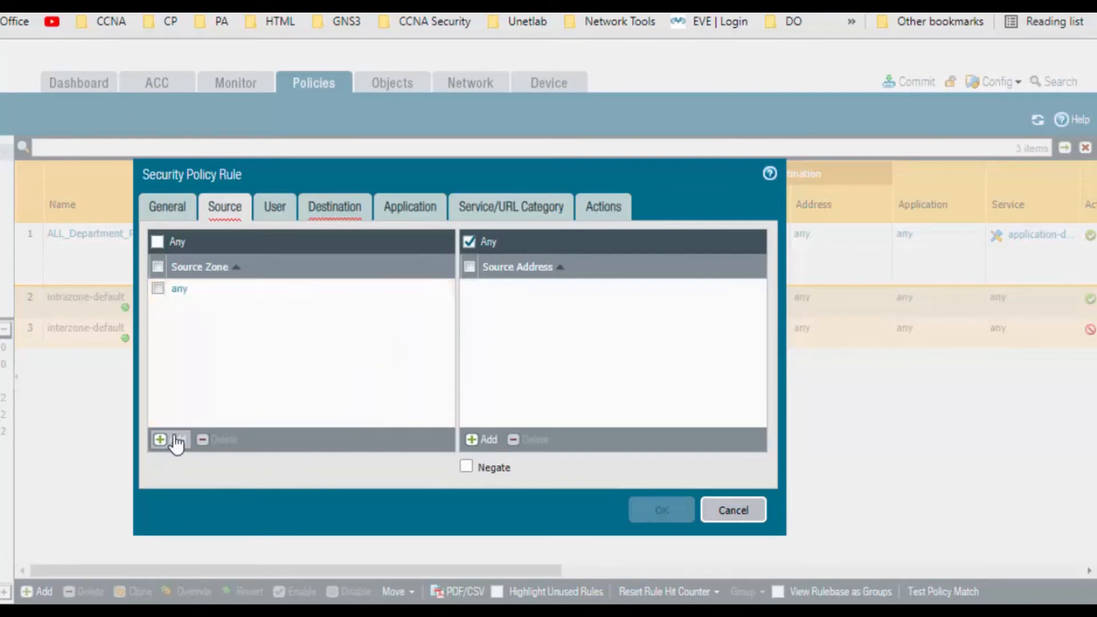
{"action": "left_click", "coordinate": [179, 311]}
Set the HR2Sales rule's destination zone to Sales and save it with default application, service and action settings
{"action": "left_click", "coordinate": [309, 213]}
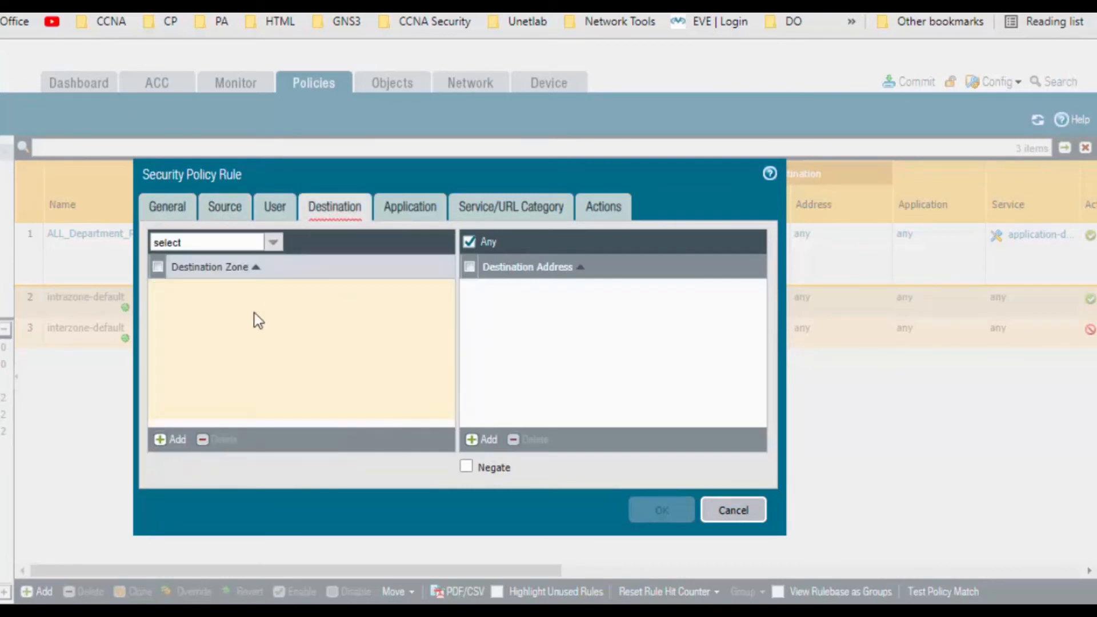
{"action": "left_click", "coordinate": [173, 441]}
{"action": "left_click", "coordinate": [182, 362]}
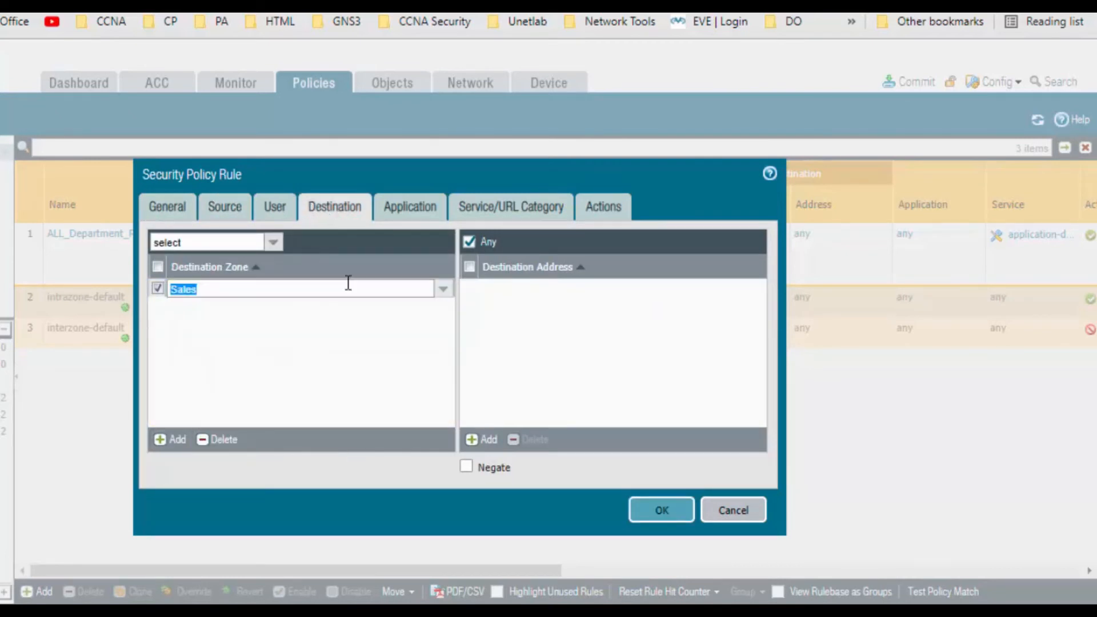
{"action": "left_click", "coordinate": [417, 217]}
{"action": "left_click", "coordinate": [494, 206]}
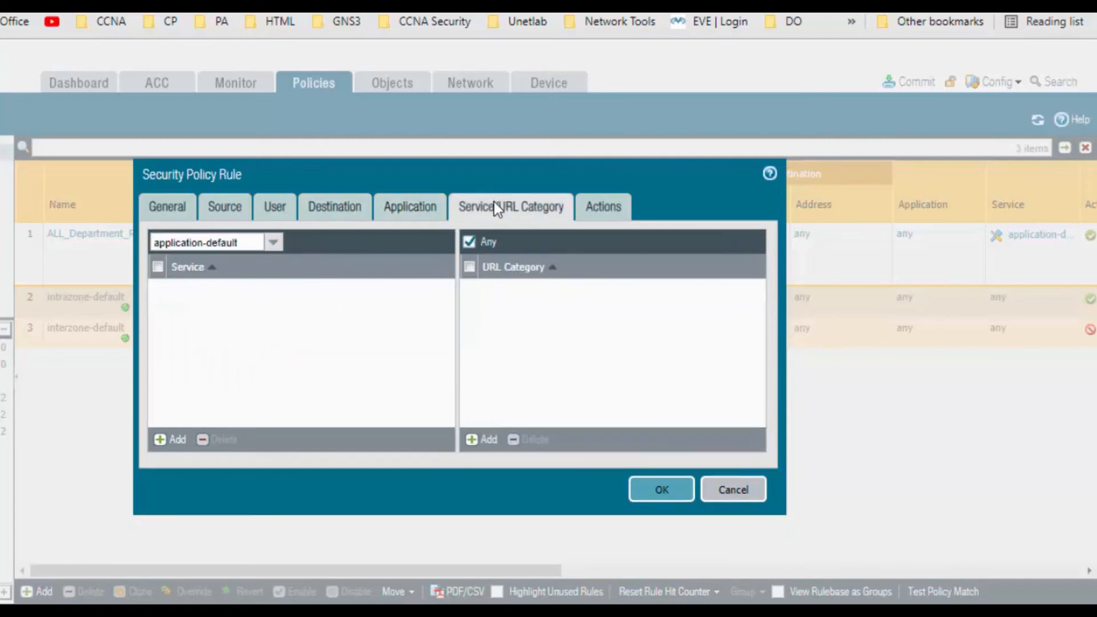
{"action": "left_click", "coordinate": [607, 210]}
{"action": "left_click", "coordinate": [653, 466]}
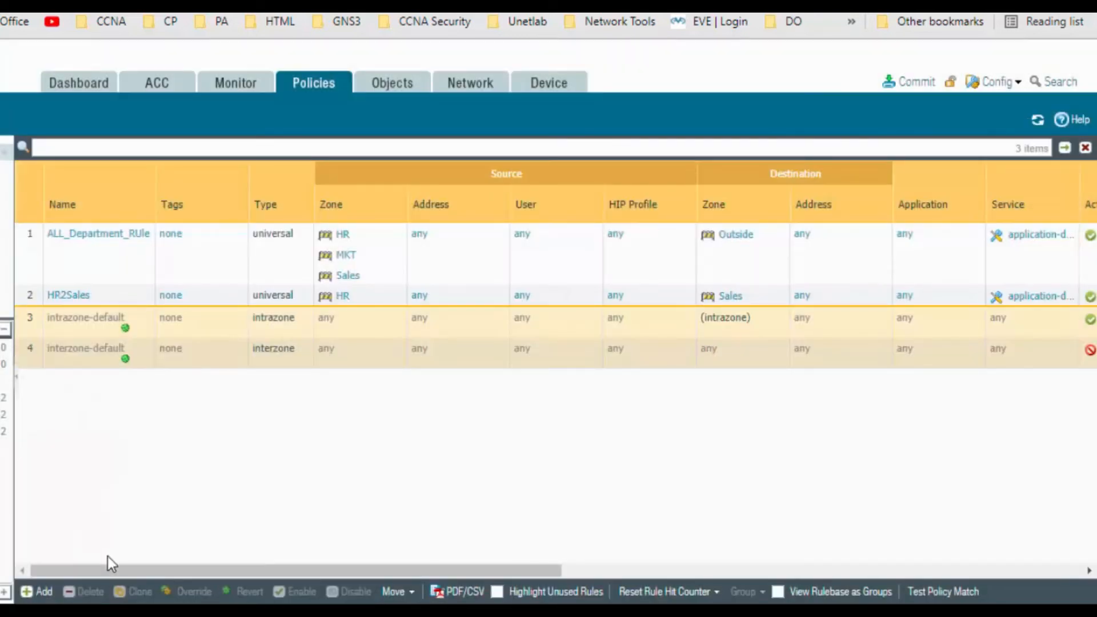
Create a security policy rule named Sales2HR with Sales as its source zone
{"action": "left_click", "coordinate": [40, 591]}
{"action": "type", "text": "S"}
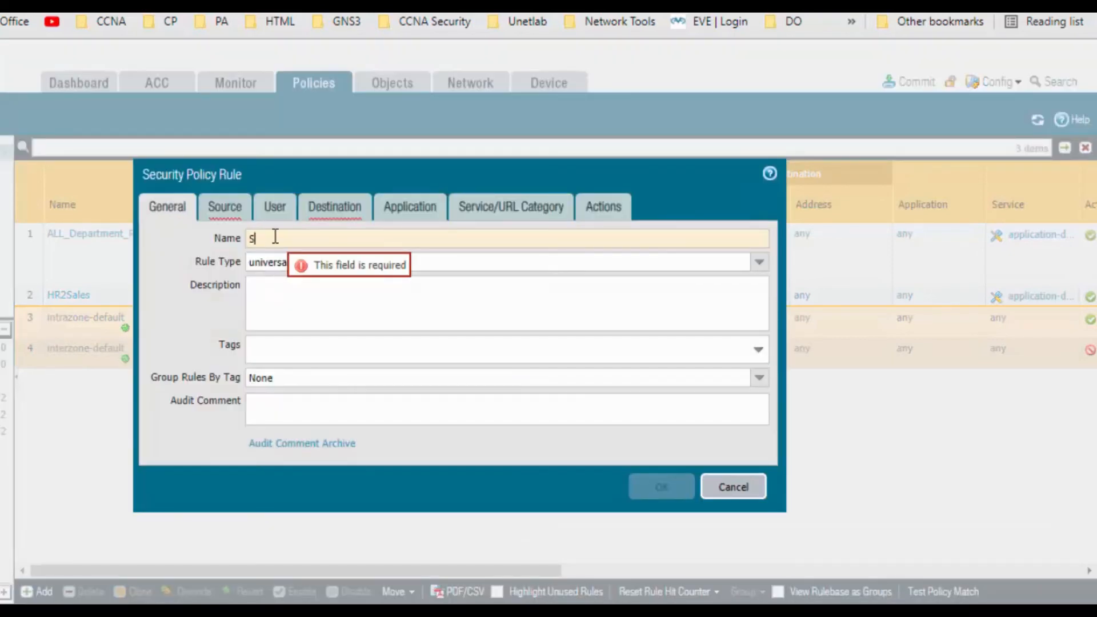
{"action": "type", "text": "ales2HR"}
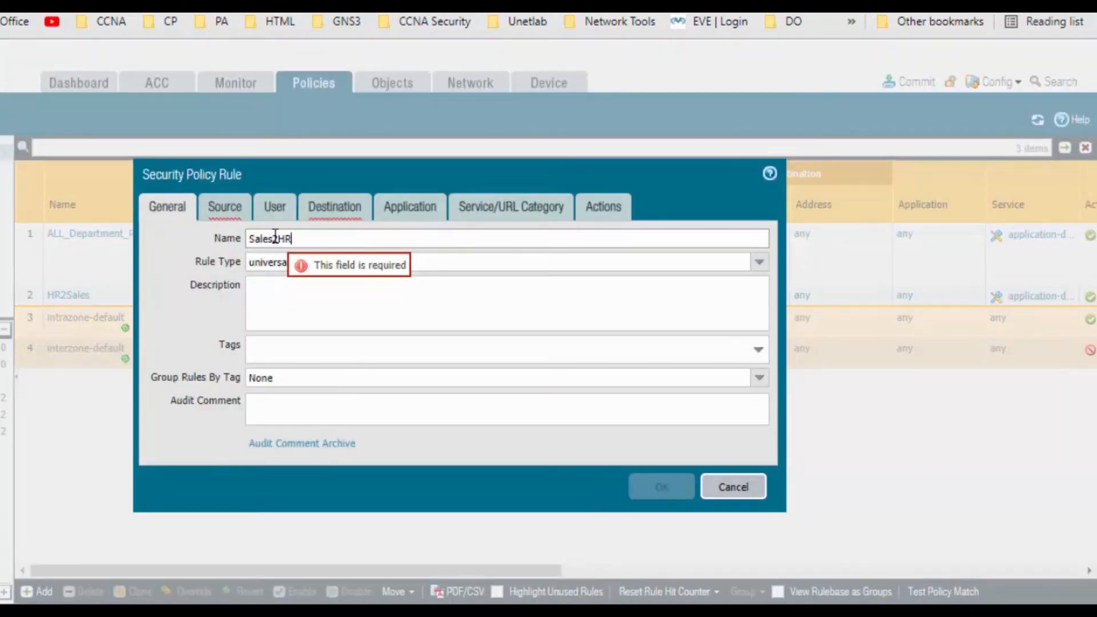
{"action": "left_click", "coordinate": [234, 208]}
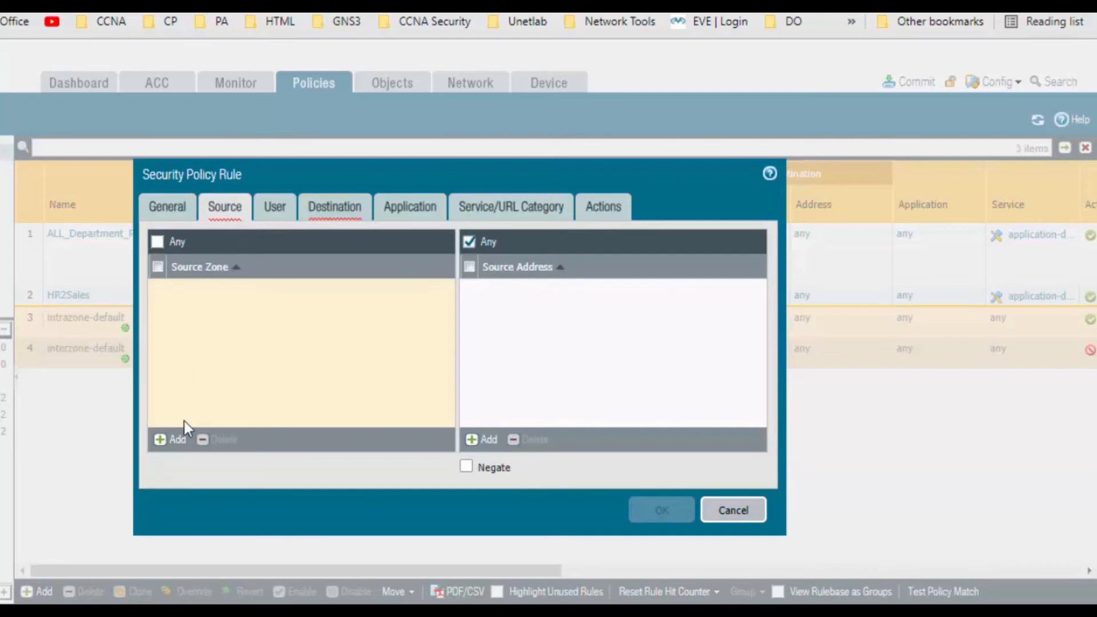
{"action": "left_click", "coordinate": [172, 439]}
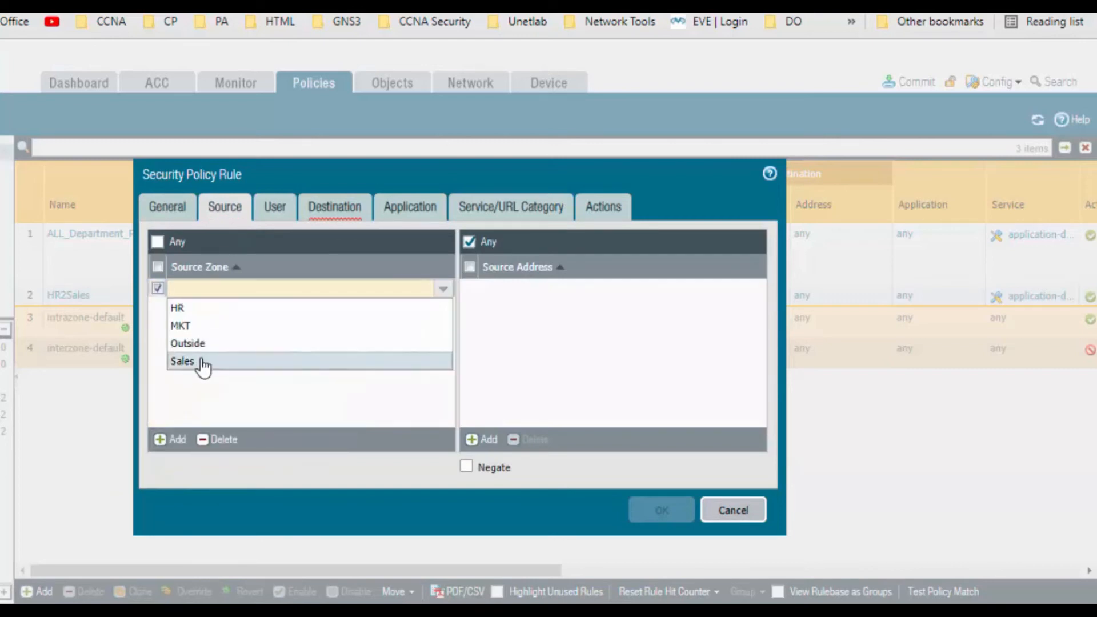
{"action": "left_click", "coordinate": [202, 362]}
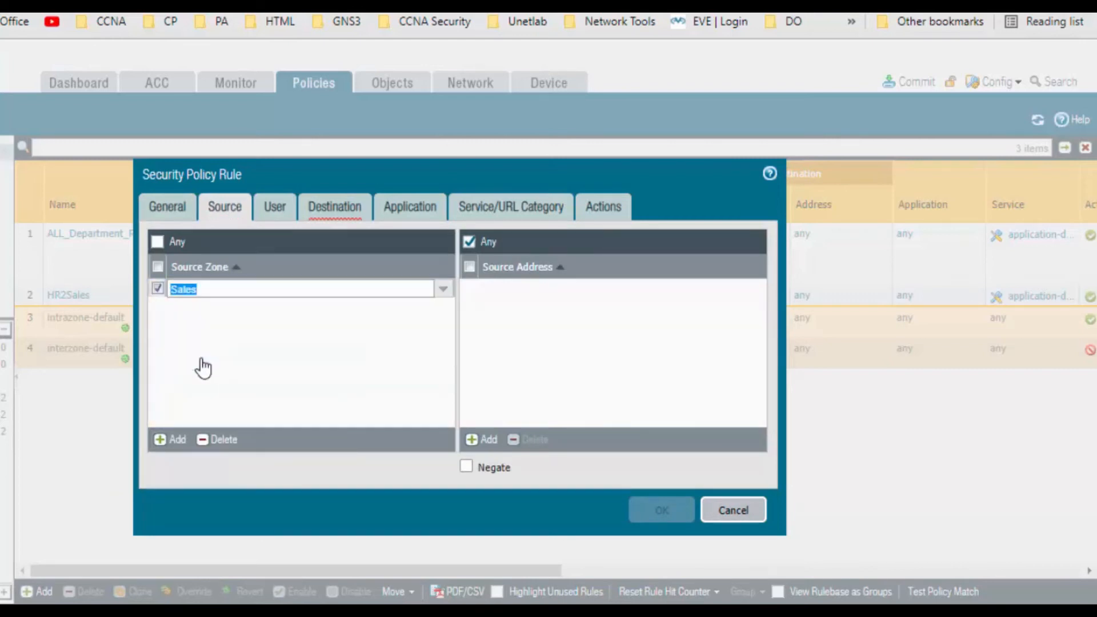
Set the Sales2HR rule's destination zone to HR and save it with default application, service and action settings
{"action": "left_click", "coordinate": [327, 212]}
{"action": "left_click", "coordinate": [170, 439]}
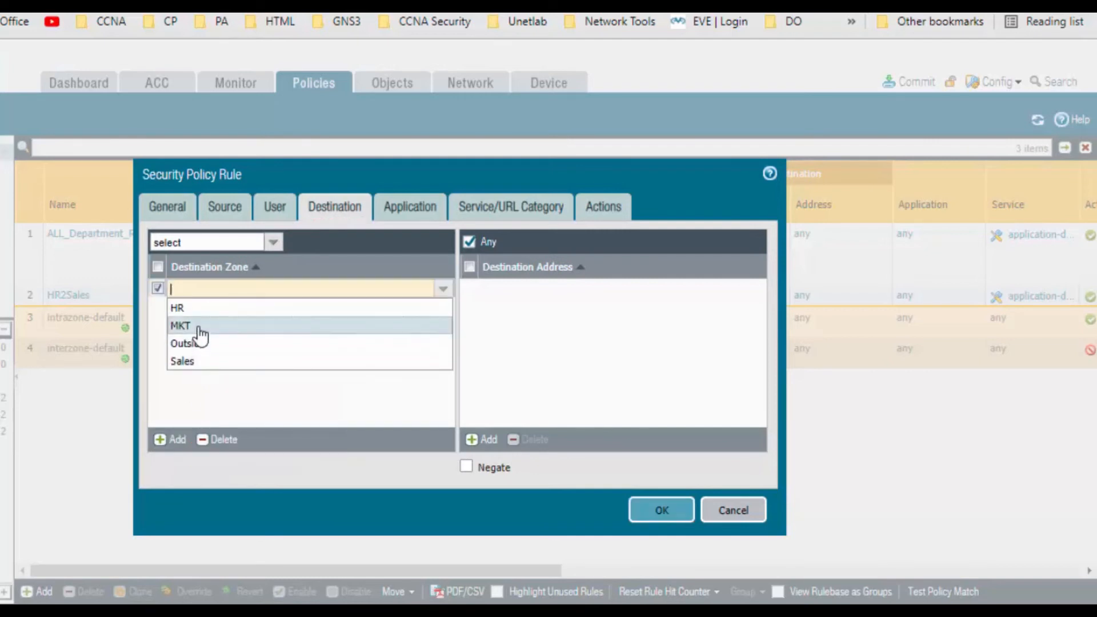
{"action": "left_click", "coordinate": [201, 325]}
{"action": "left_click", "coordinate": [406, 207]}
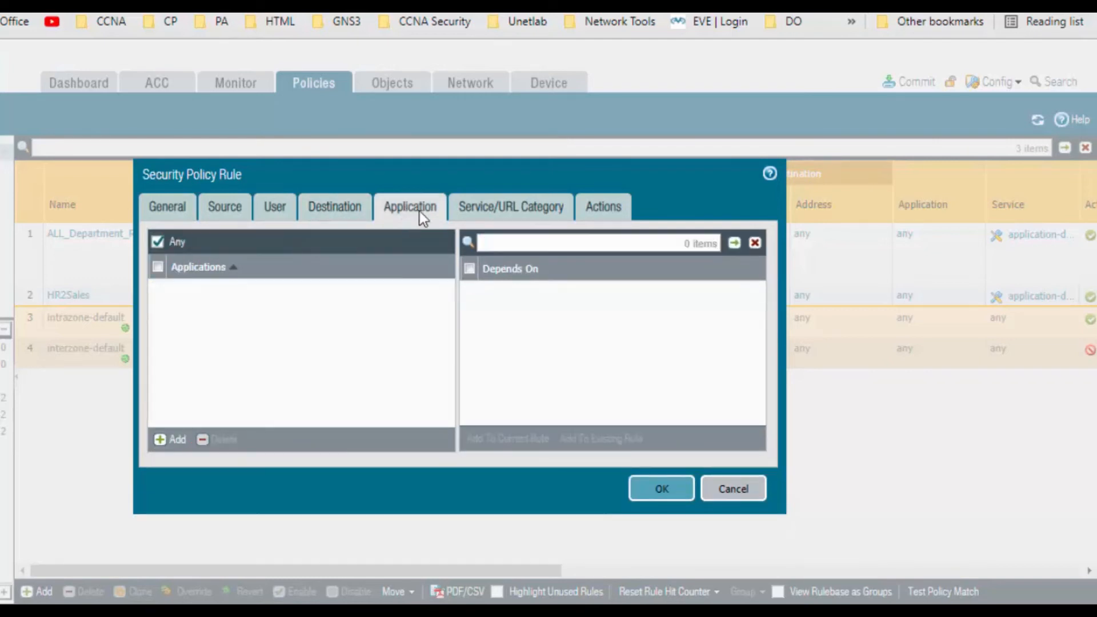
{"action": "left_click", "coordinate": [507, 209]}
{"action": "left_click", "coordinate": [600, 211]}
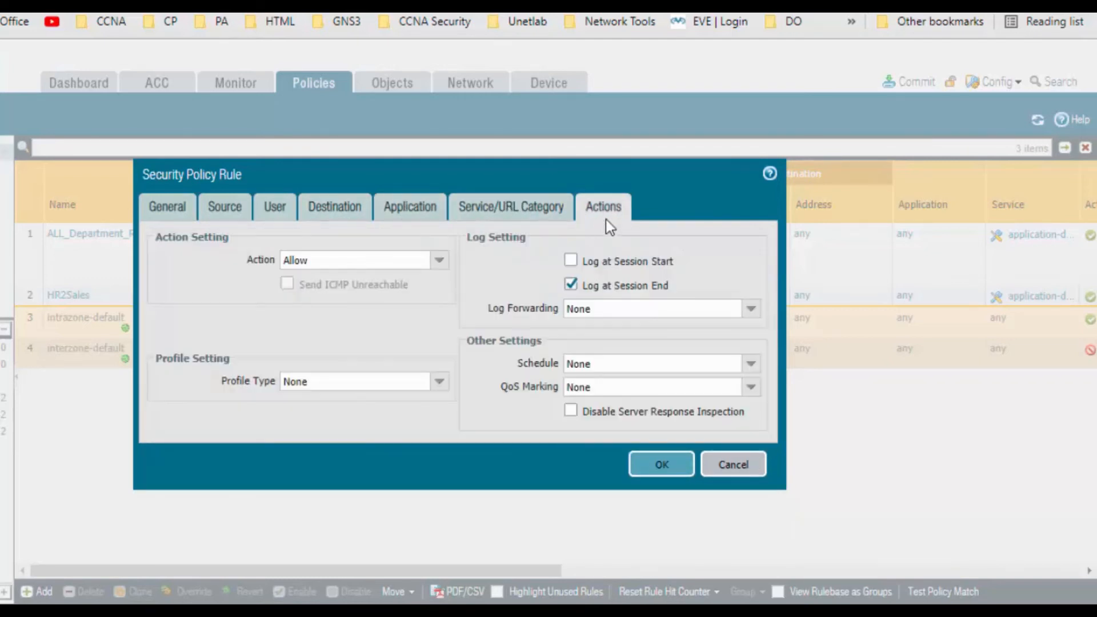
{"action": "left_click", "coordinate": [664, 465]}
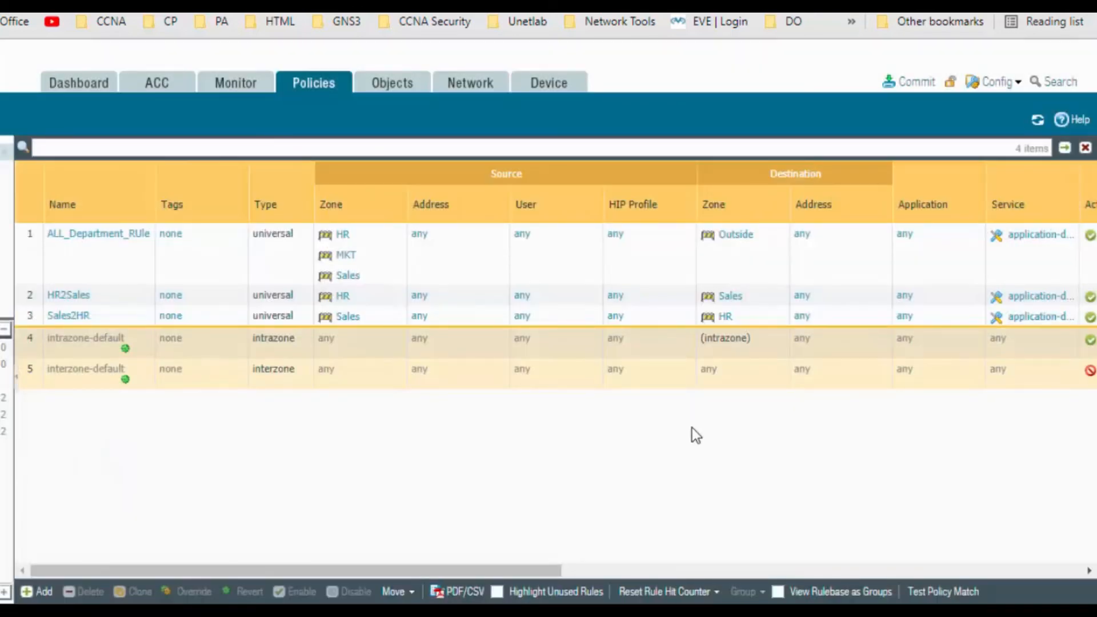
Commit all changes to the firewall's running configuration and dismiss the commit status
{"action": "left_click", "coordinate": [915, 83]}
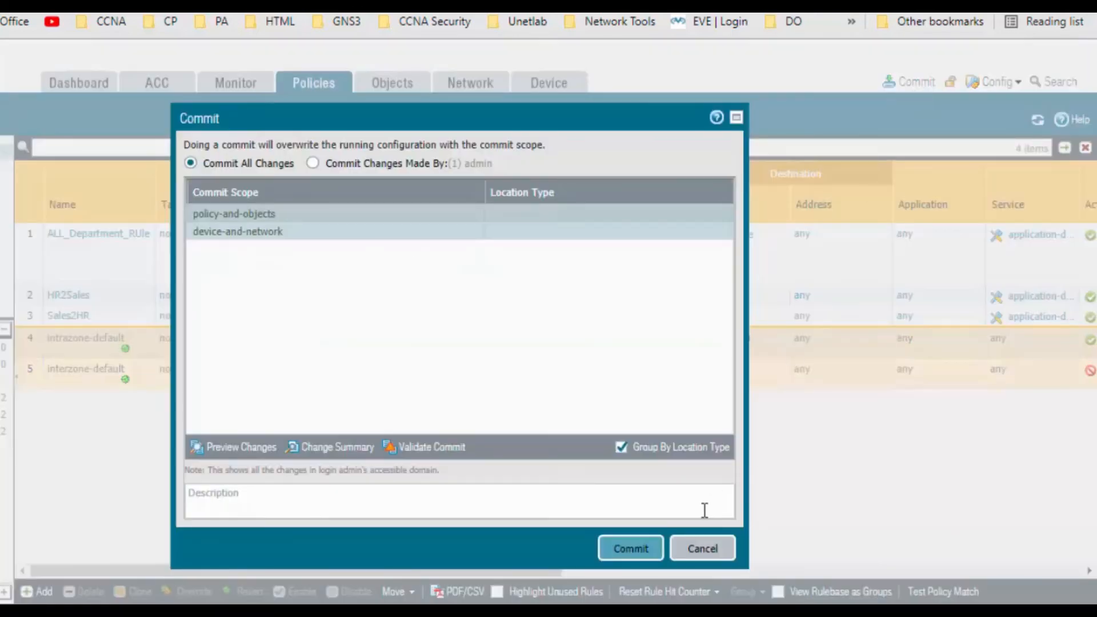
{"action": "left_click", "coordinate": [634, 547]}
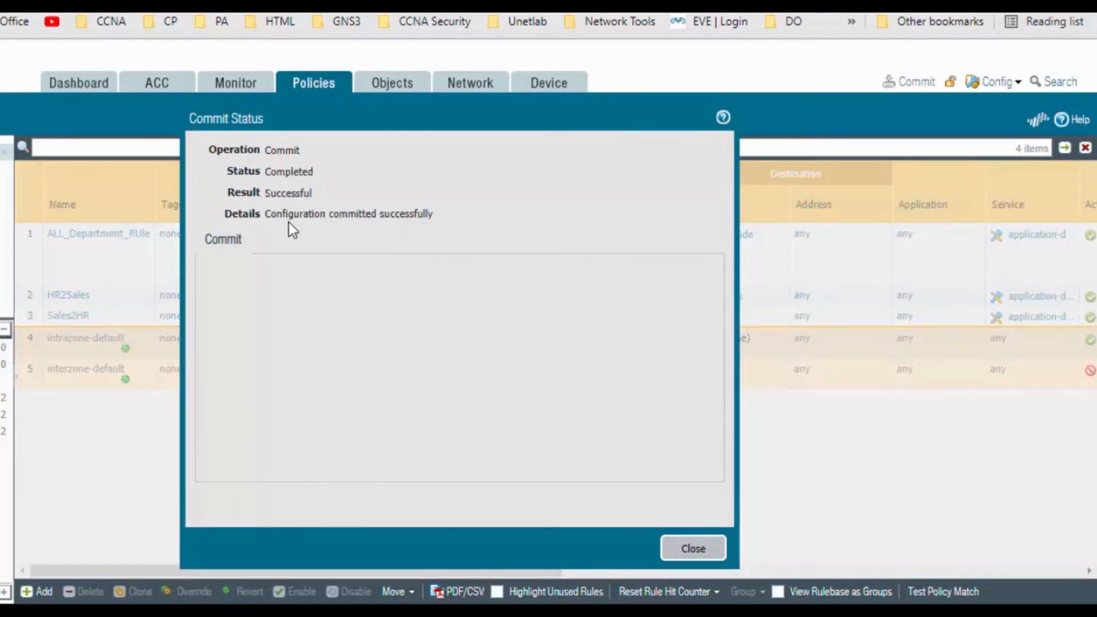
{"action": "left_click_drag", "start_coordinate": [264, 214], "coordinate": [455, 215]}
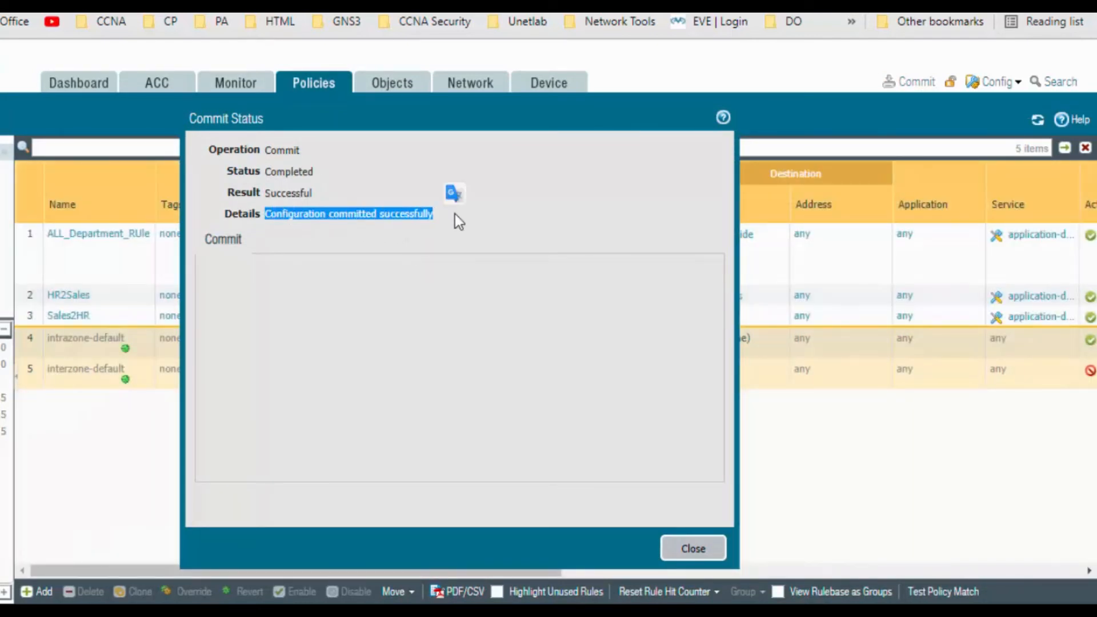
{"action": "left_click", "coordinate": [689, 548]}
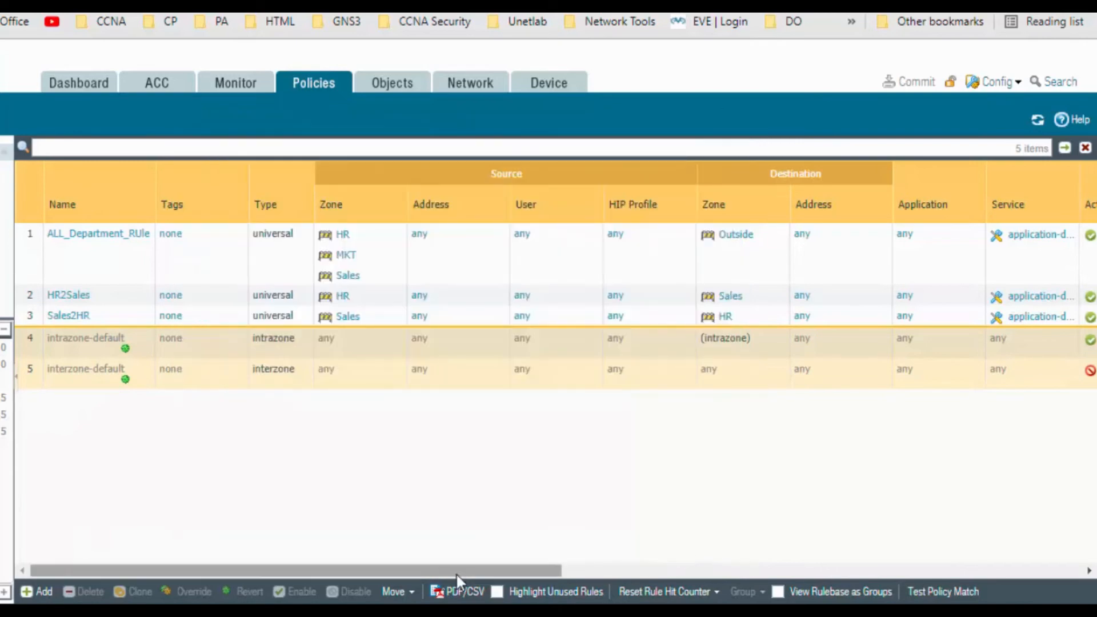
Switch to the Windows 7 remote desktop session and open a command prompt
{"action": "mouse_move", "coordinate": [163, 587]}
{"action": "left_click", "coordinate": [314, 581]}
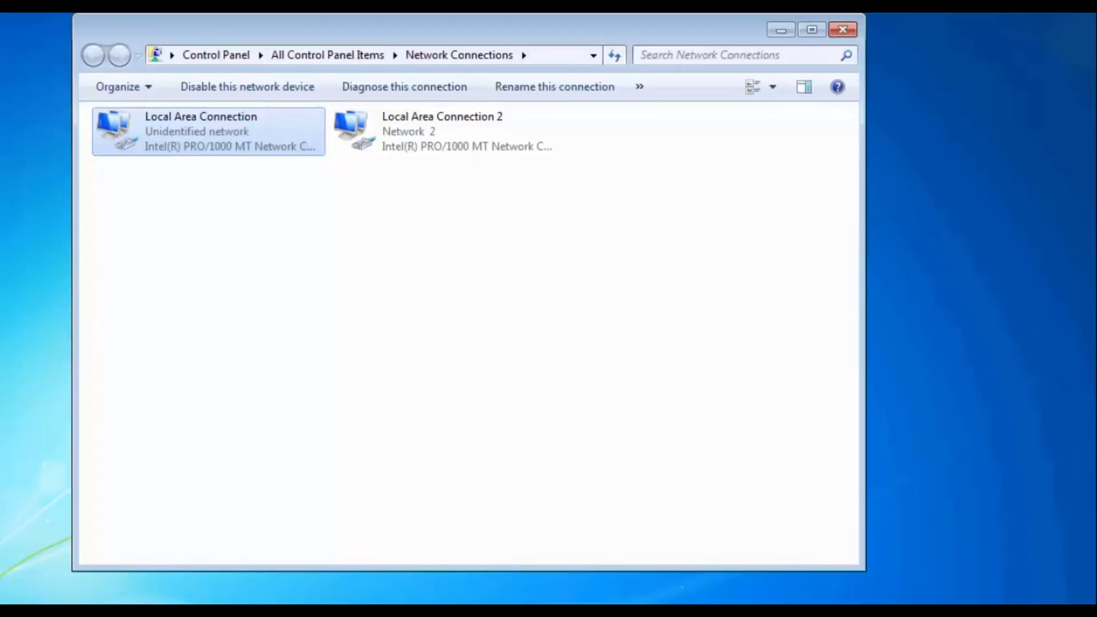
{"action": "key", "text": "super"}
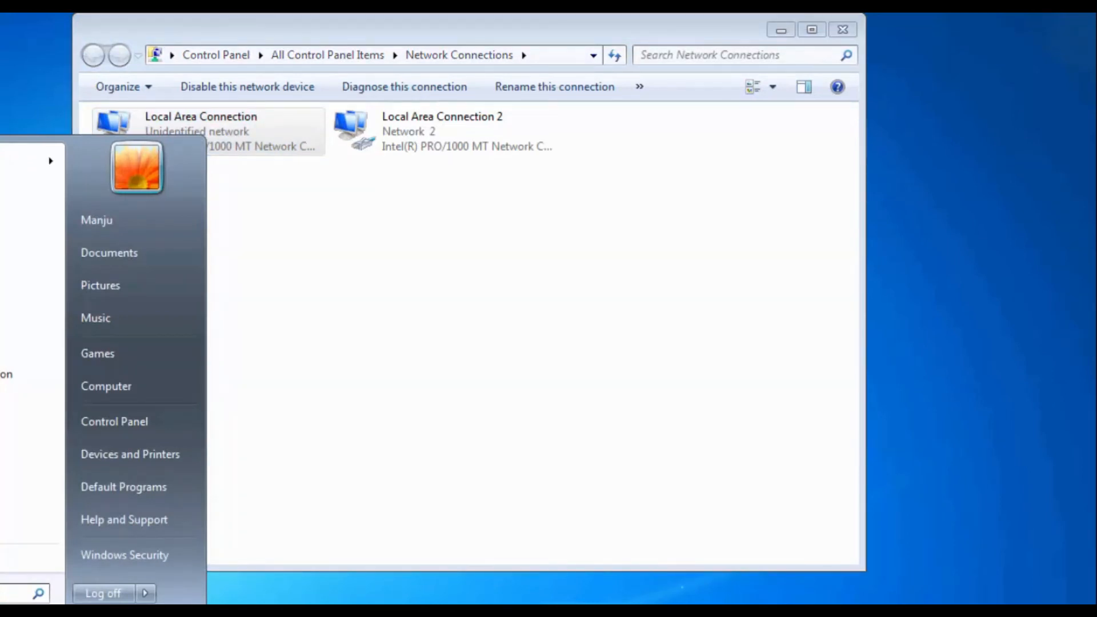
{"action": "type", "text": "cmd"}
{"action": "key", "text": "Return"}
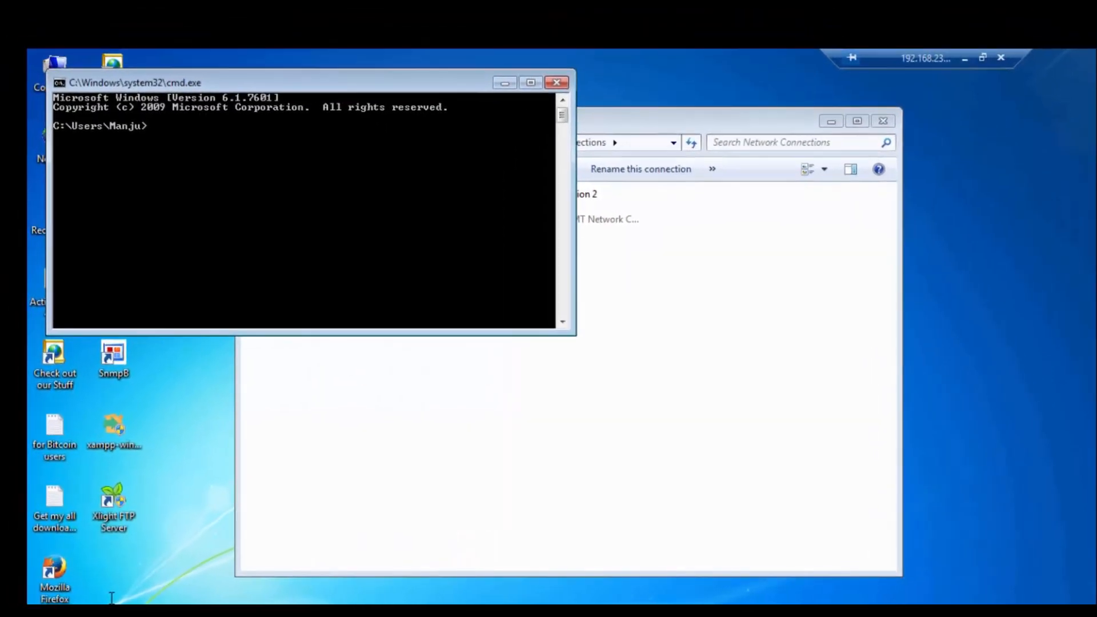
Display the PC's network adapter settings with ipconfig
{"action": "type", "text": "ipconfig"}
{"action": "key", "text": "Return"}
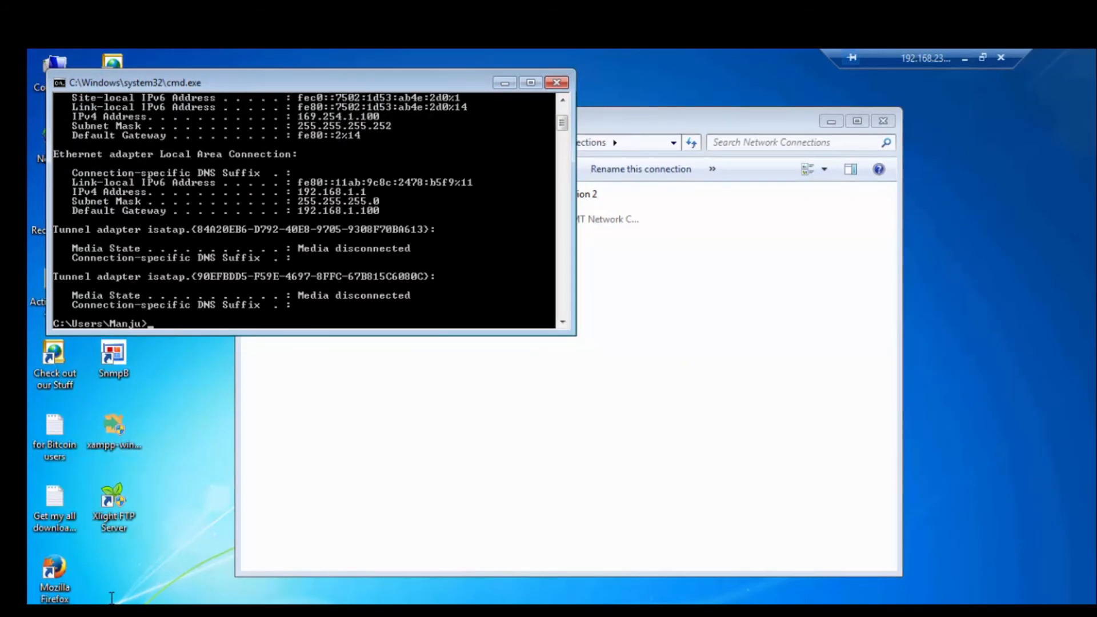
Ping the default gateway 192.168.1.100 from the PC's command prompt
{"action": "type", "text": "ping 192.168.1.100"}
{"action": "key", "text": "Return"}
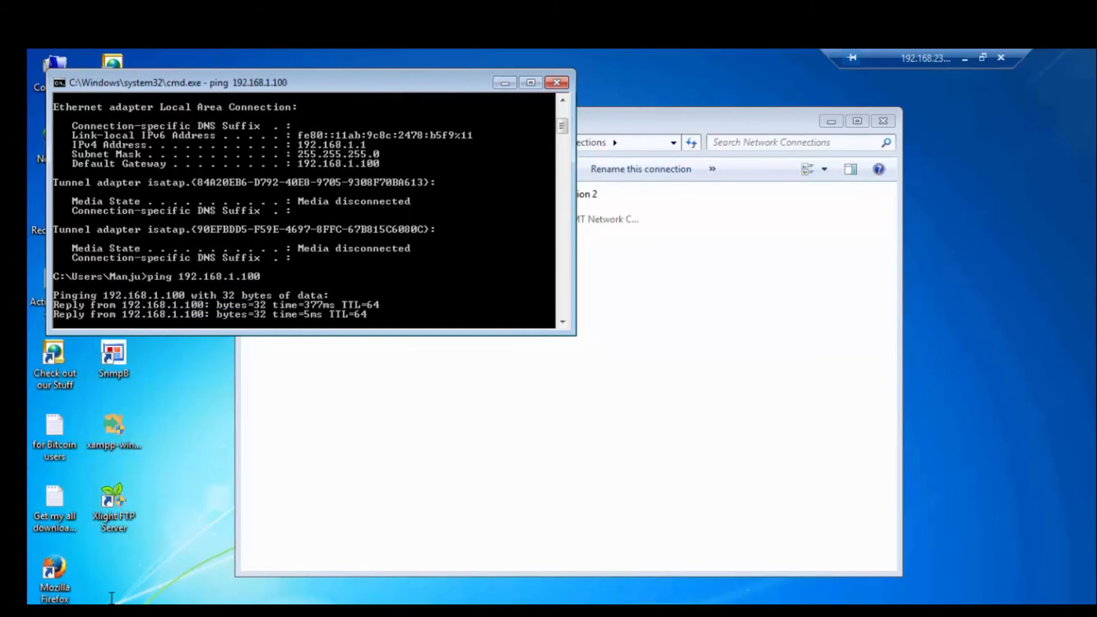
Ping the internet address 8.8.8.8 from the HR PC's command prompt
{"action": "key", "text": "Return"}
{"action": "key", "text": "Return"}
{"action": "key", "text": "Return"}
{"action": "key", "text": "Return"}
{"action": "key", "text": "Return"}
{"action": "key", "text": "Return"}
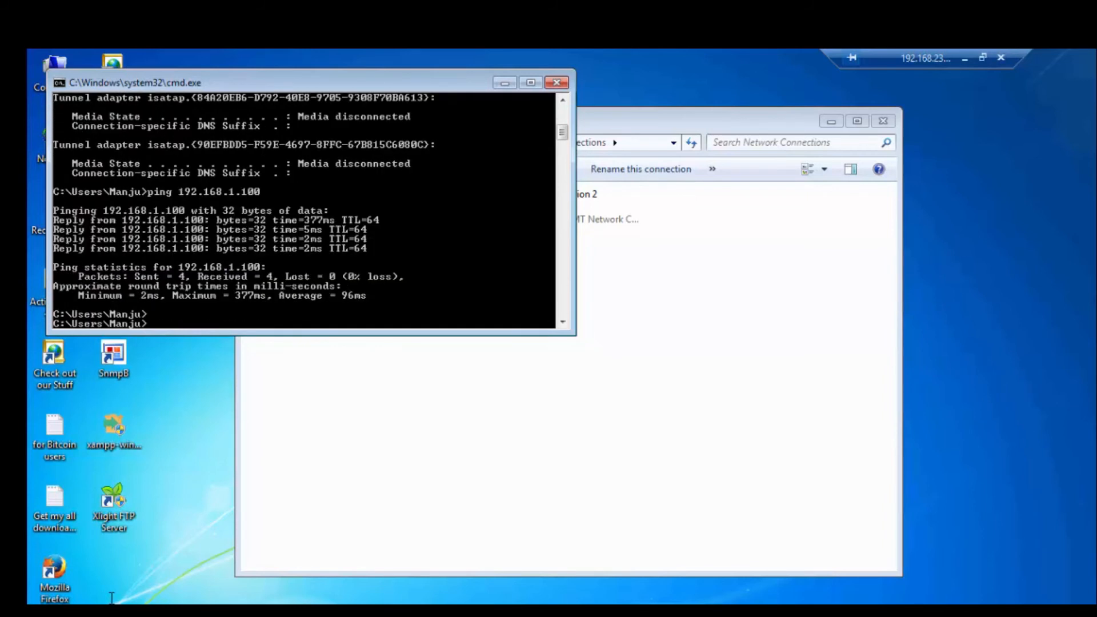
{"action": "type", "text": "pi"}
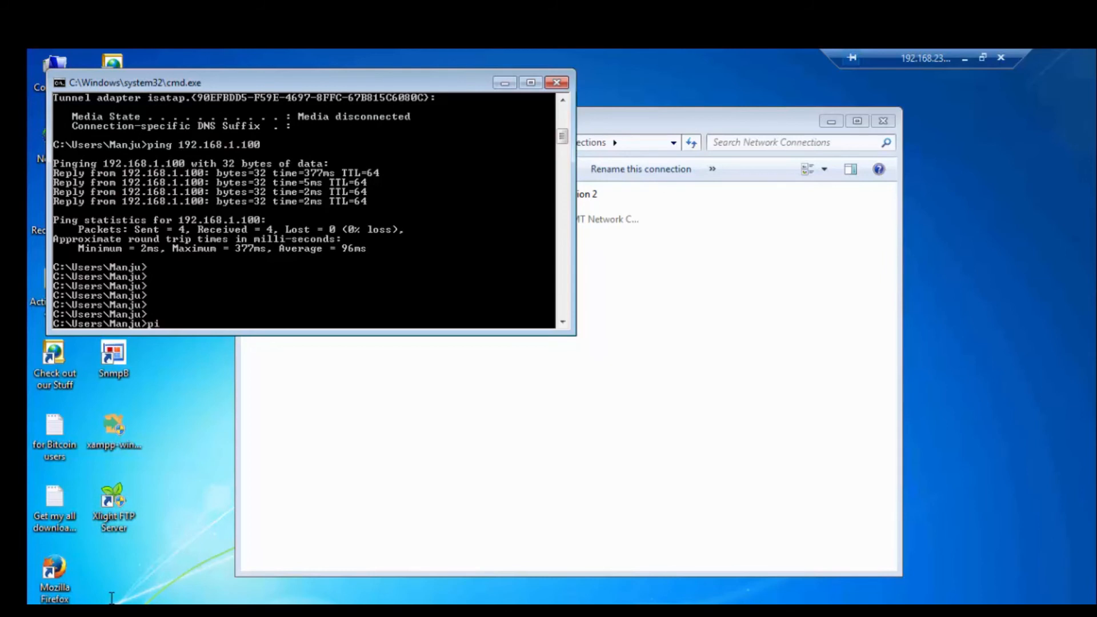
{"action": "type", "text": "ng 8.8.8.8"}
{"action": "key", "text": "Return"}
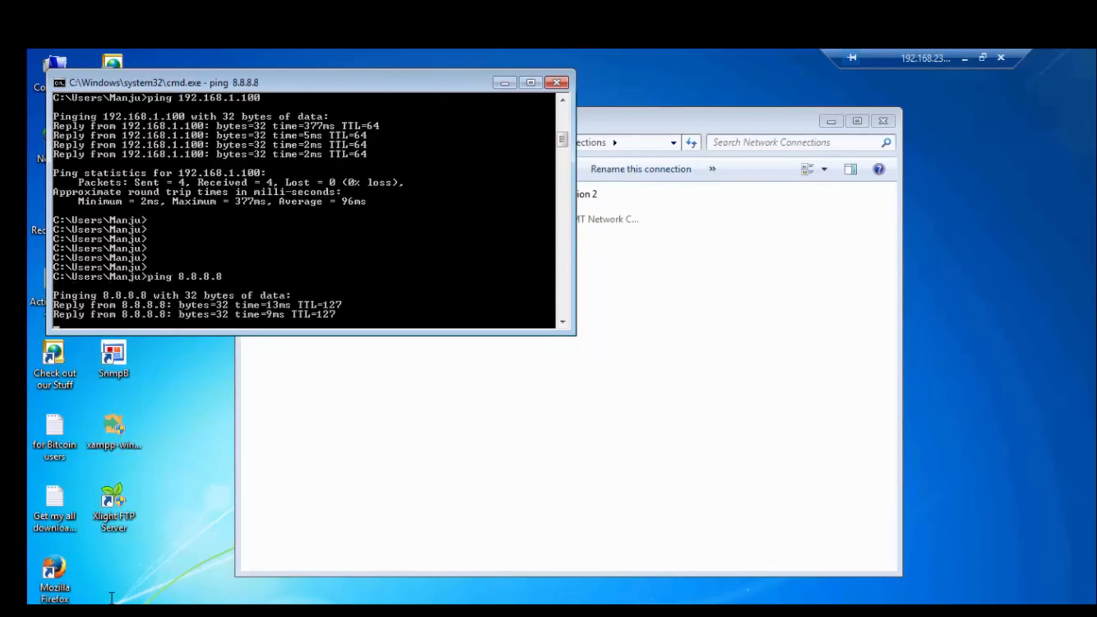
Ping facebook.com from the HR PC's command prompt to test name resolution and internet access
{"action": "key", "text": "Return"}
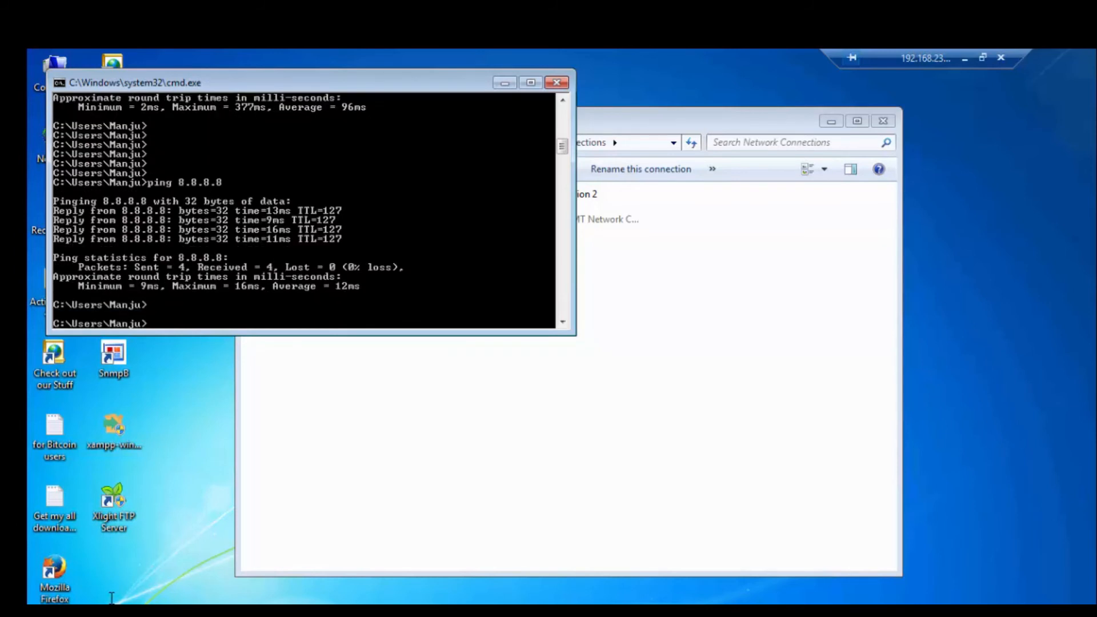
{"action": "type", "text": "ping facebook.com"}
{"action": "key", "text": "Return"}
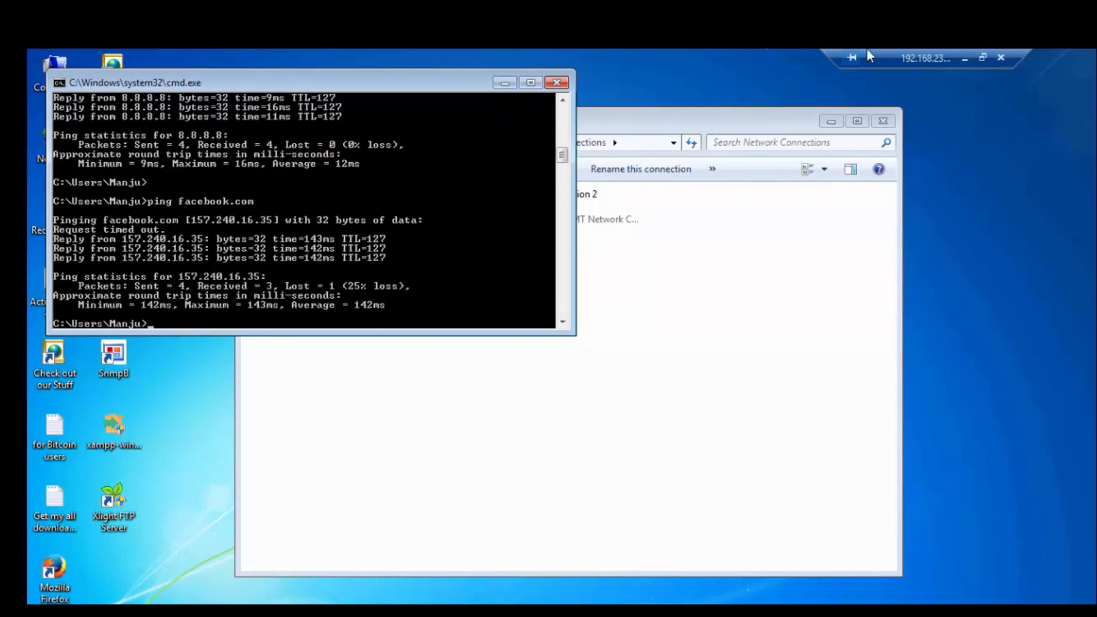
Switch to the Palo Alto firewall's web interface and refresh the session browser to inspect active sessions
{"action": "left_click", "coordinate": [965, 59]}
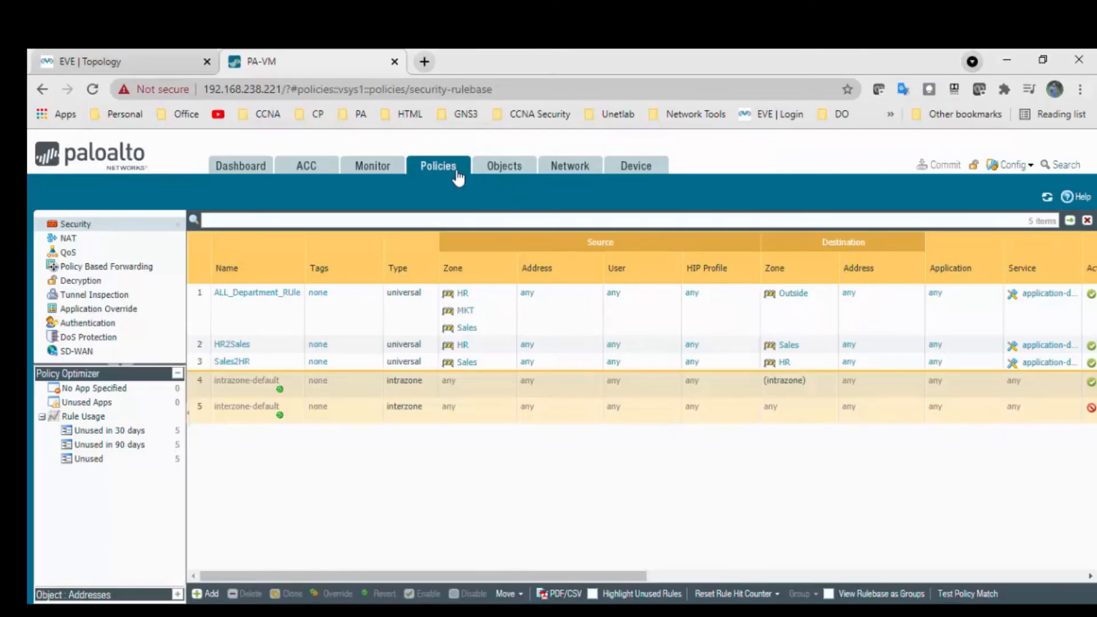
{"action": "left_click", "coordinate": [373, 168]}
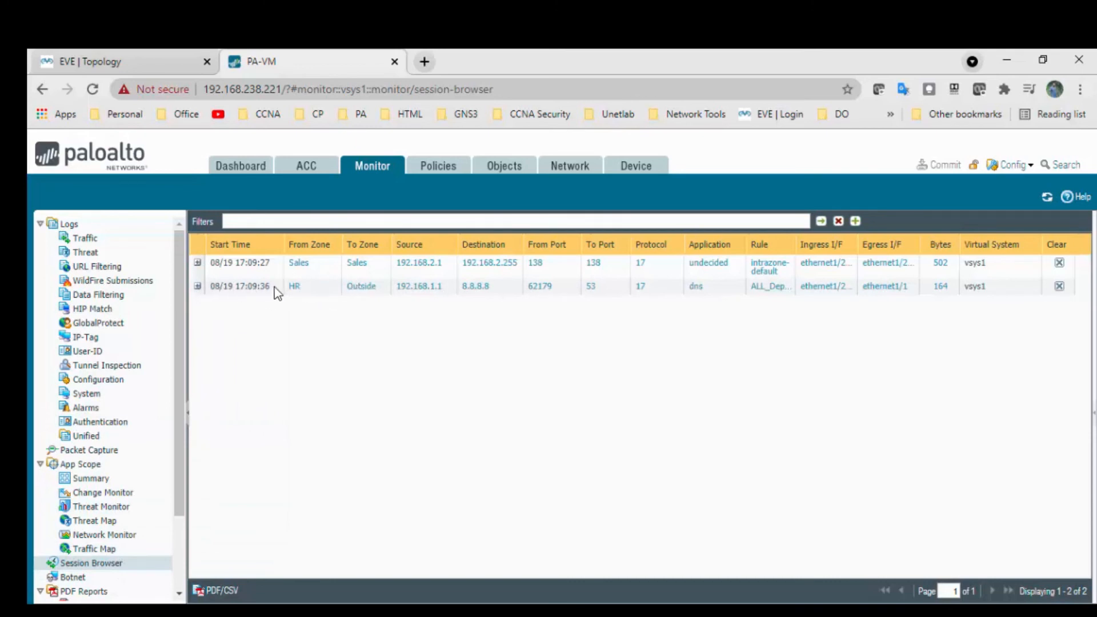
{"action": "left_click", "coordinate": [1046, 198]}
Switch back to the HR PC's remote session and ping the Sales PC at 192.168.2.1
{"action": "left_click", "coordinate": [400, 576]}
{"action": "key", "text": "Return"}
{"action": "key", "text": "Return"}
{"action": "key", "text": "Return"}
{"action": "key", "text": "Return"}
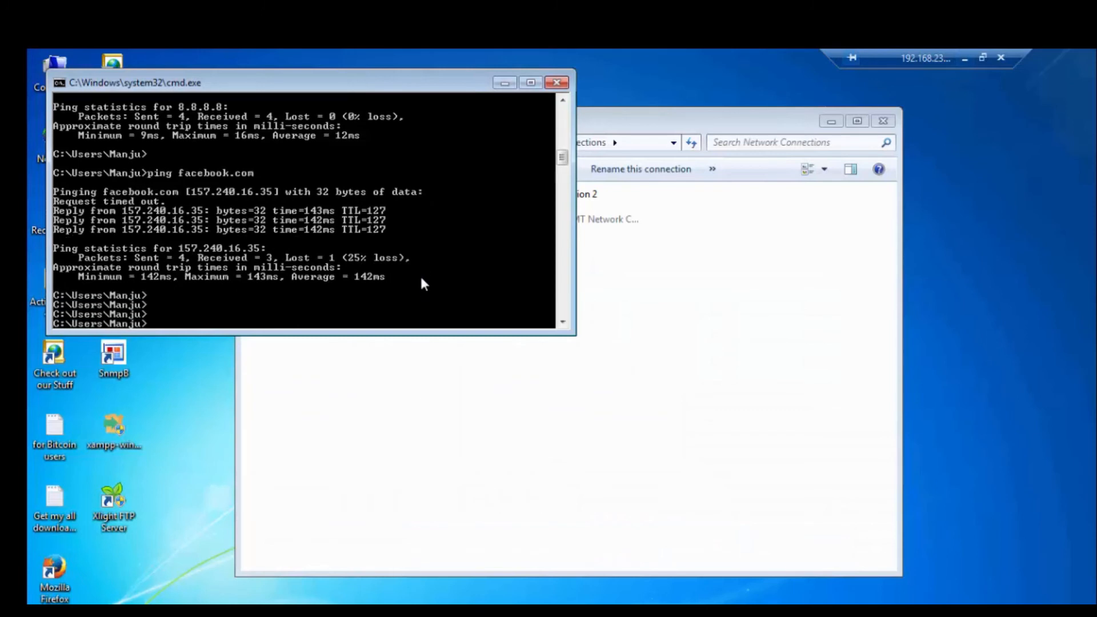
{"action": "type", "text": "ping"}
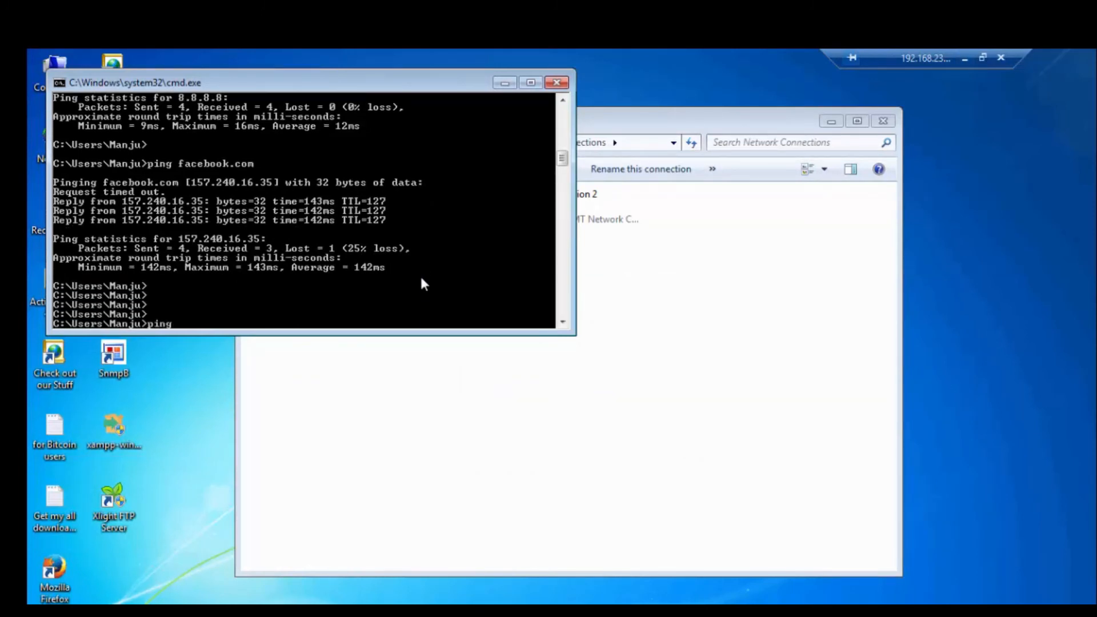
{"action": "type", "text": " 192.168.2.1"}
{"action": "key", "text": "BackSpace"}
{"action": "key", "text": "BackSpace"}
{"action": "key", "text": "BackSpace"}
{"action": "type", "text": "2.1"}
{"action": "key", "text": "Return"}
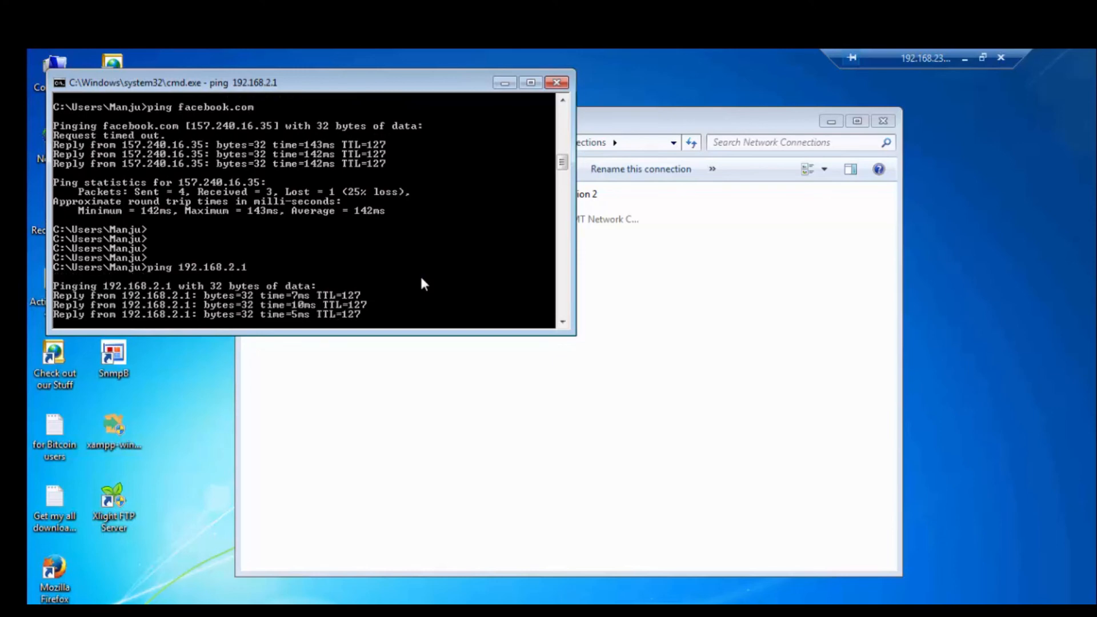
Switch to the Sales PC's remote session, open a command prompt and ping the HR PC at 192.168.1.1
{"action": "left_click", "coordinate": [966, 60]}
{"action": "left_click", "coordinate": [260, 592]}
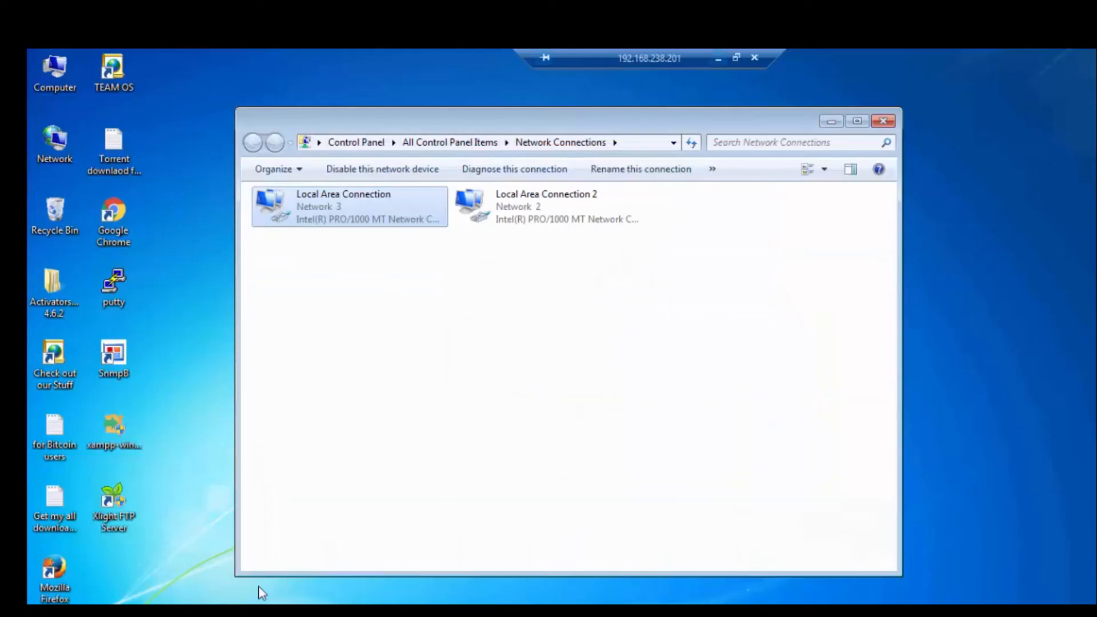
{"action": "key", "text": "super"}
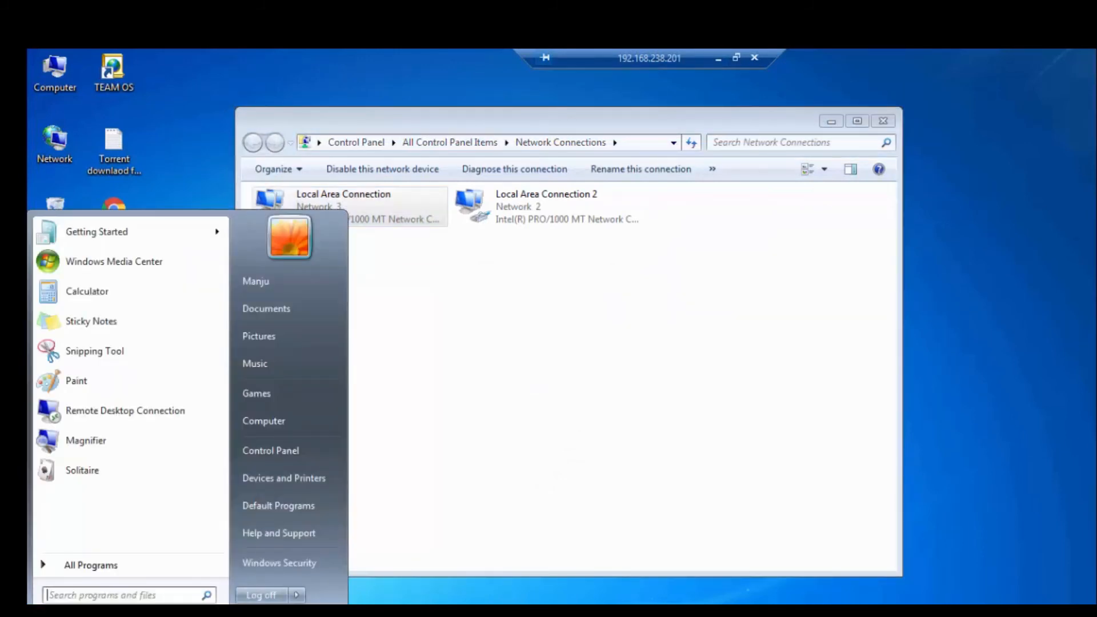
{"action": "type", "text": "cmd"}
{"action": "key", "text": "Return"}
{"action": "type", "text": "ping 192.168.1.1"}
{"action": "key", "text": "Return"}
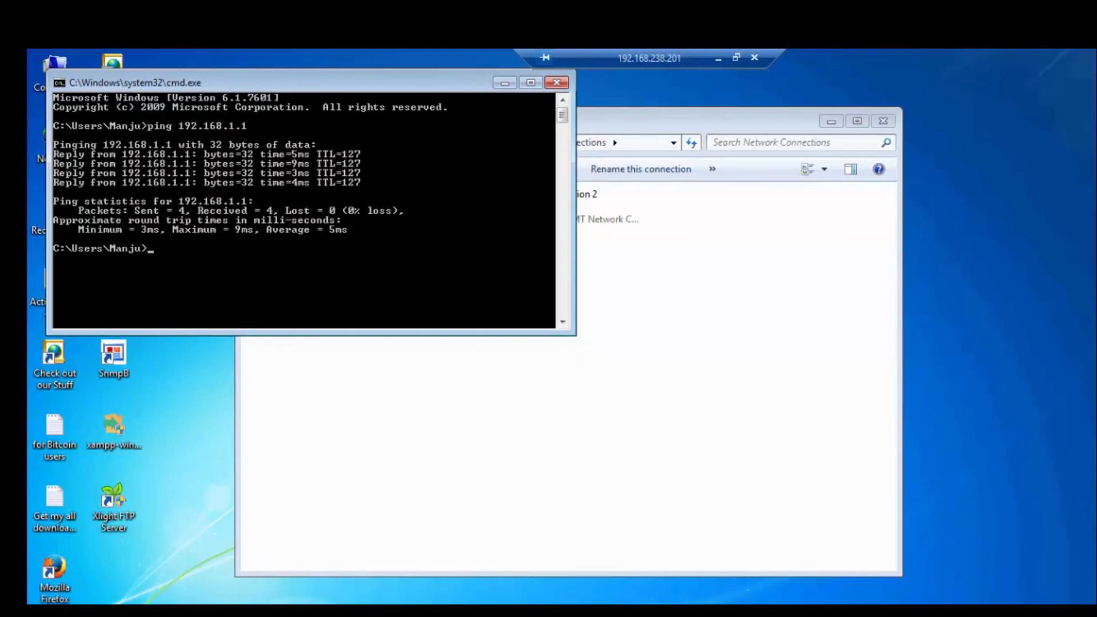
Ping 8.8.8.8 from the Sales PC's command prompt, then stop the ping early
{"action": "type", "text": "in"}
{"action": "type", "text": "g 8.8."}
{"action": "type", "text": "88."}
{"action": "key", "text": "BackSpace"}
{"action": "key", "text": "BackSpace"}
{"action": "type", "text": ".8"}
{"action": "key", "text": "Return"}
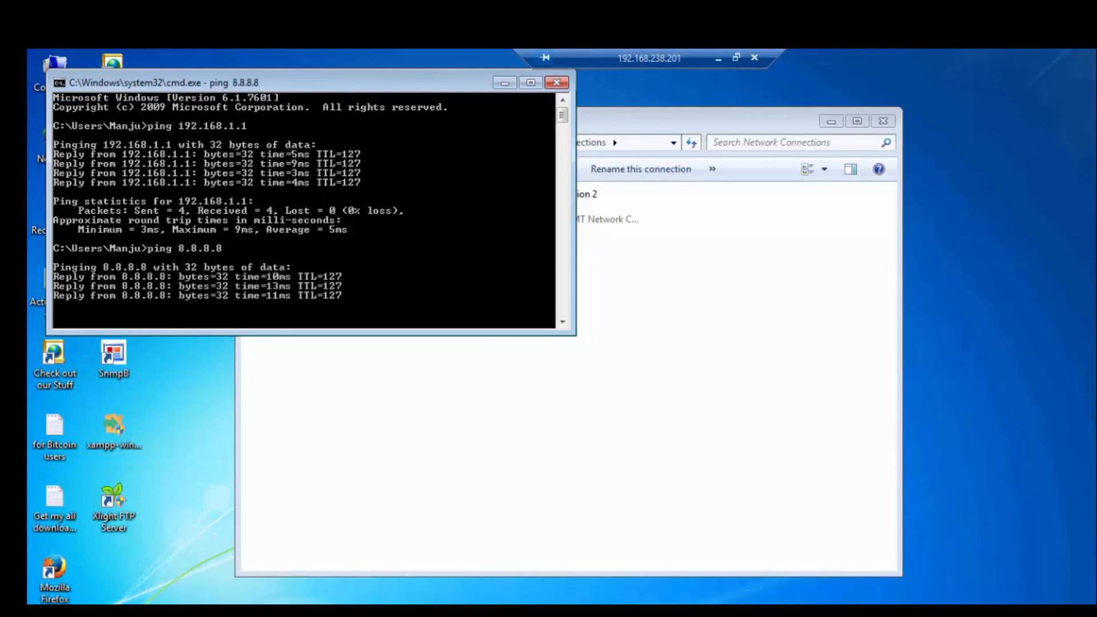
{"action": "key", "text": "ctrl+c"}
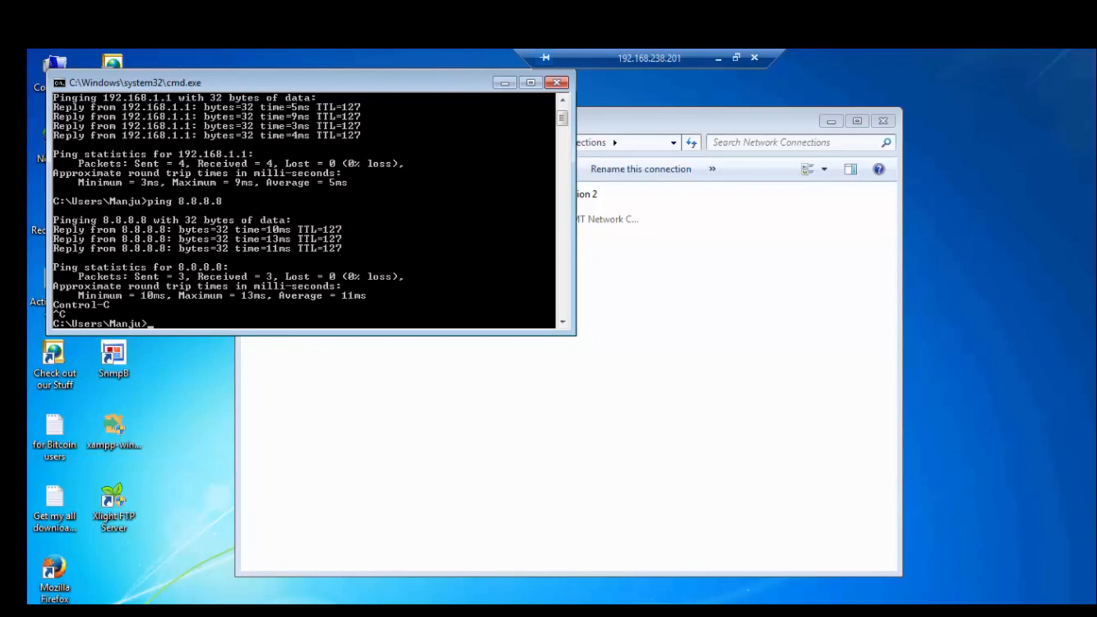
Launch Google Chrome on both the Sales PC and the HR PC, moving the HR PC's command prompt window aside
{"action": "left_click", "coordinate": [337, 611]}
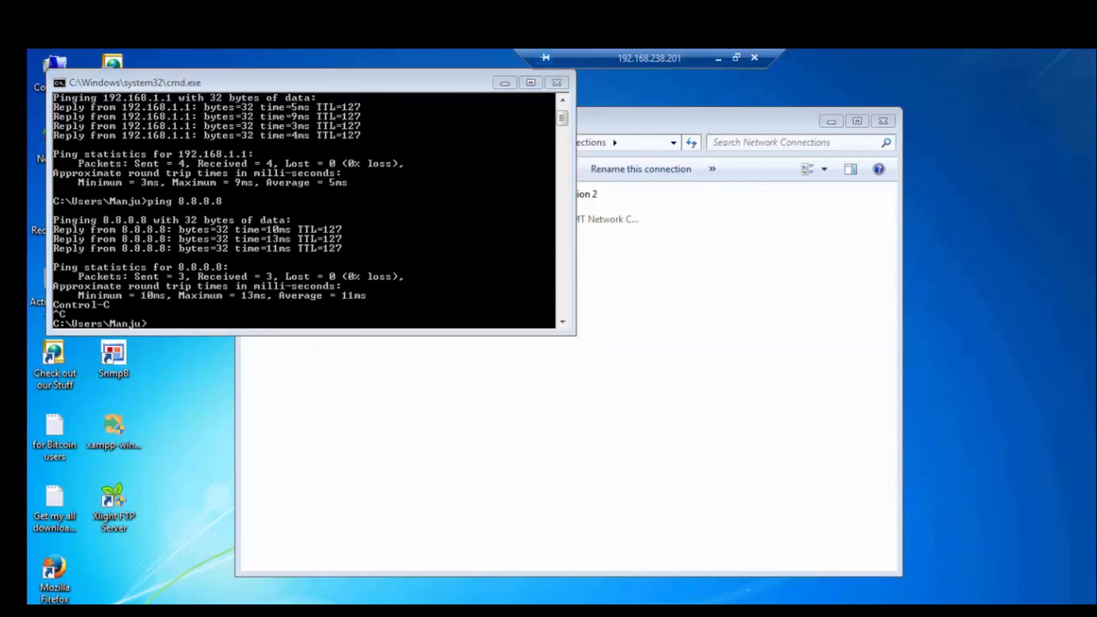
{"action": "left_click", "coordinate": [718, 58]}
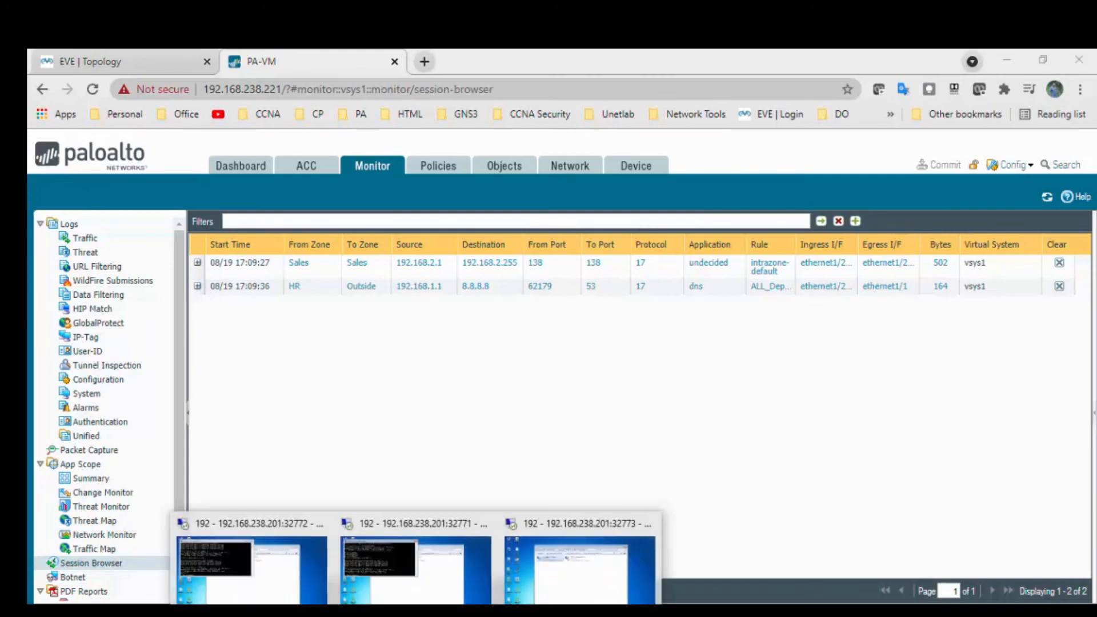
{"action": "left_click", "coordinate": [409, 595]}
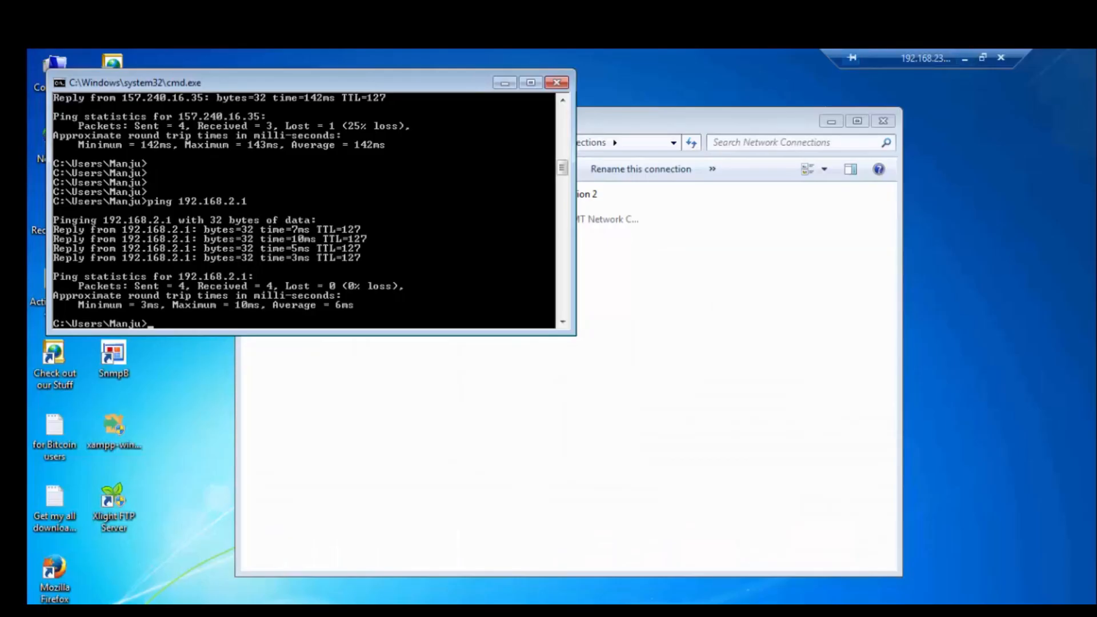
{"action": "left_click", "coordinate": [287, 608]}
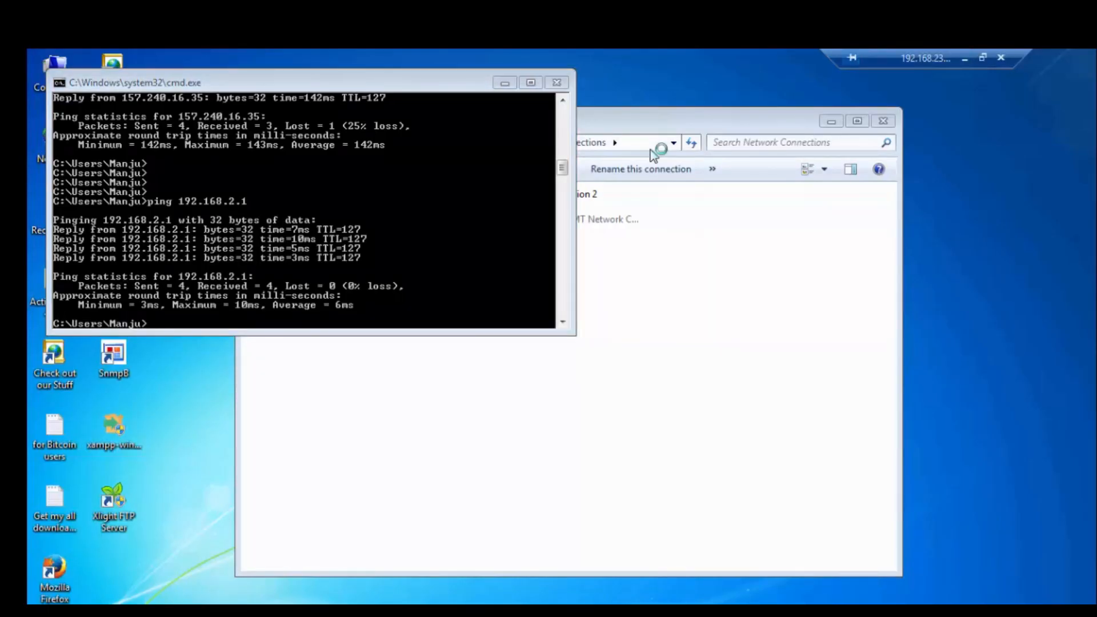
{"action": "left_click_drag", "start_coordinate": [457, 85], "coordinate": [713, 172]}
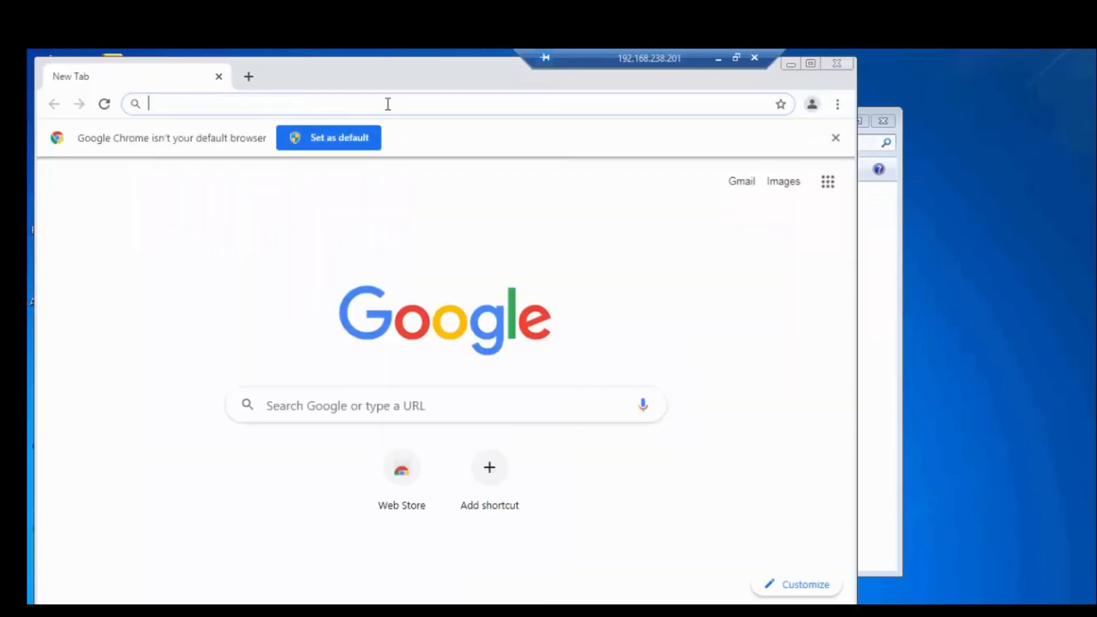
Search for Facebook in the Sales PC's browser, dismiss the Chrome update notice and open the Facebook.com result
{"action": "type", "text": "face"}
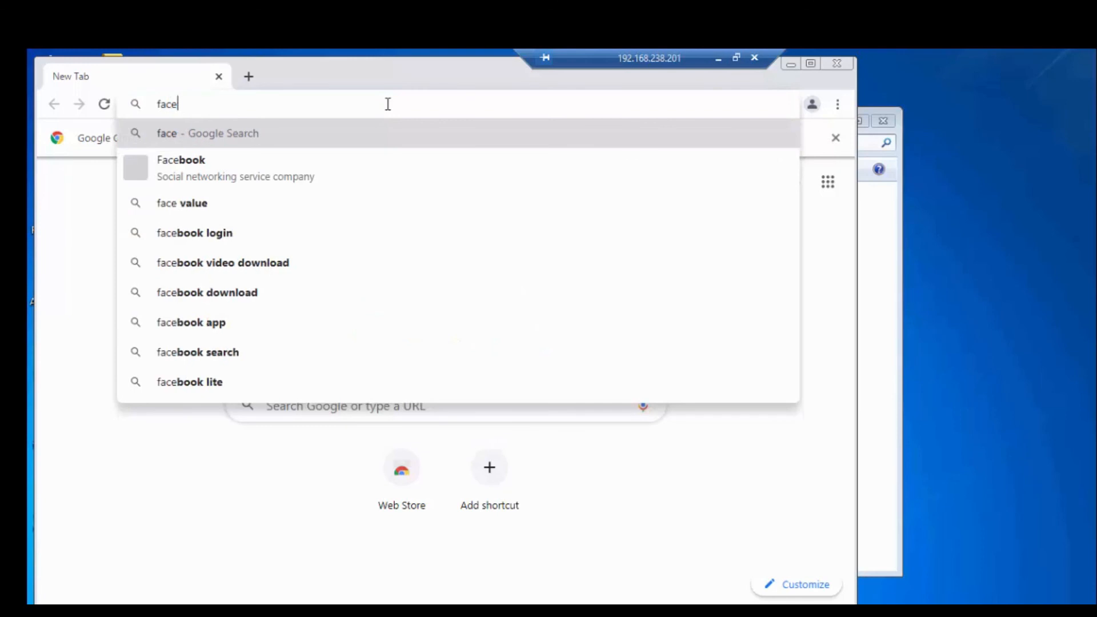
{"action": "left_click", "coordinate": [279, 167]}
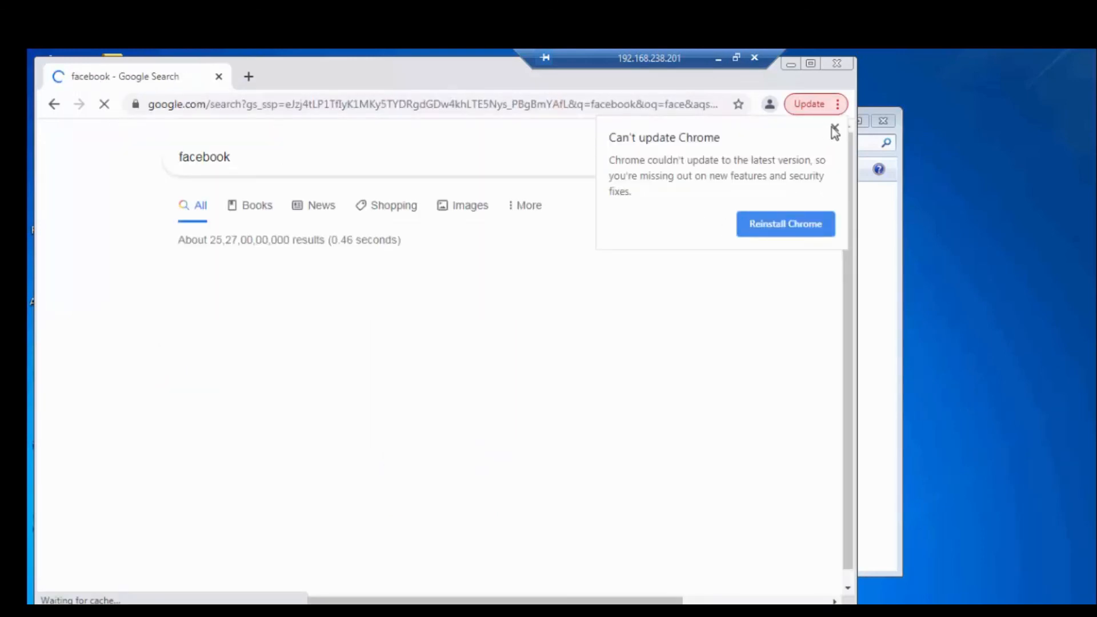
{"action": "left_click", "coordinate": [835, 127]}
{"action": "left_click", "coordinate": [232, 299]}
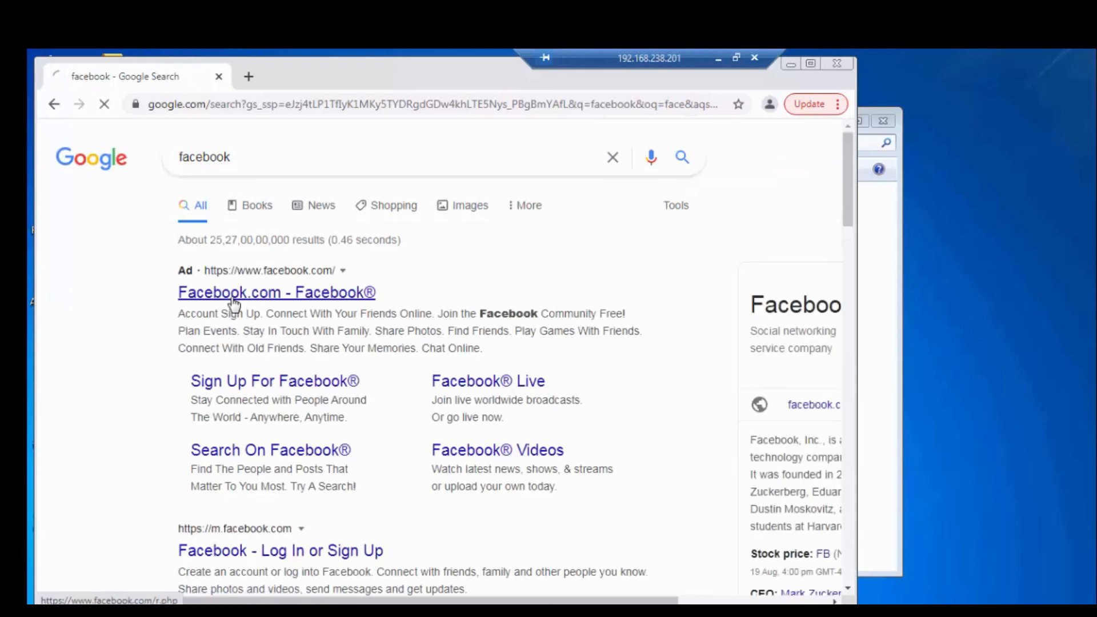
Return to the firewall's session browser, refresh it, widen the Ingress I/F column and examine the sessions' zones and subinterfaces
{"action": "left_click", "coordinate": [719, 57]}
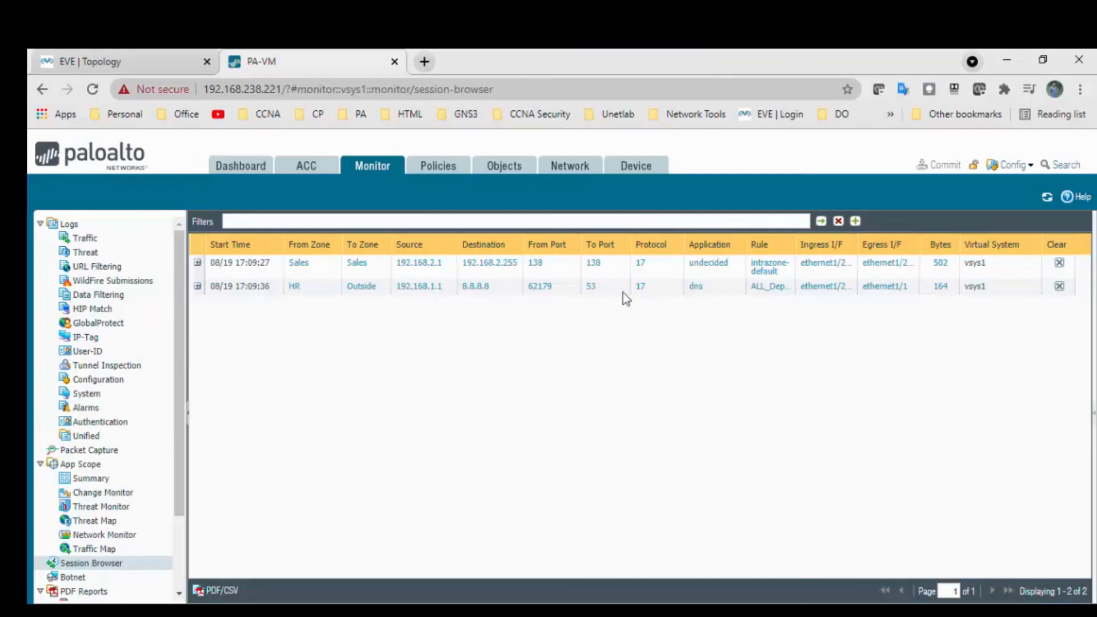
{"action": "left_click", "coordinate": [1047, 199]}
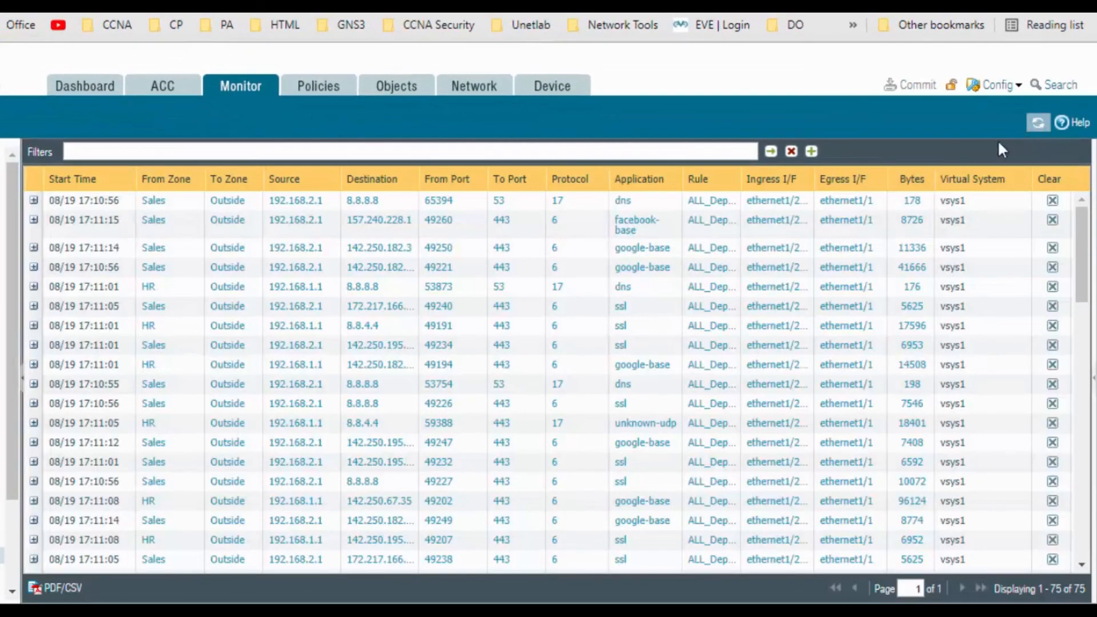
{"action": "scroll", "coordinate": [309, 263], "scroll_direction": "down", "scroll_amount": 3}
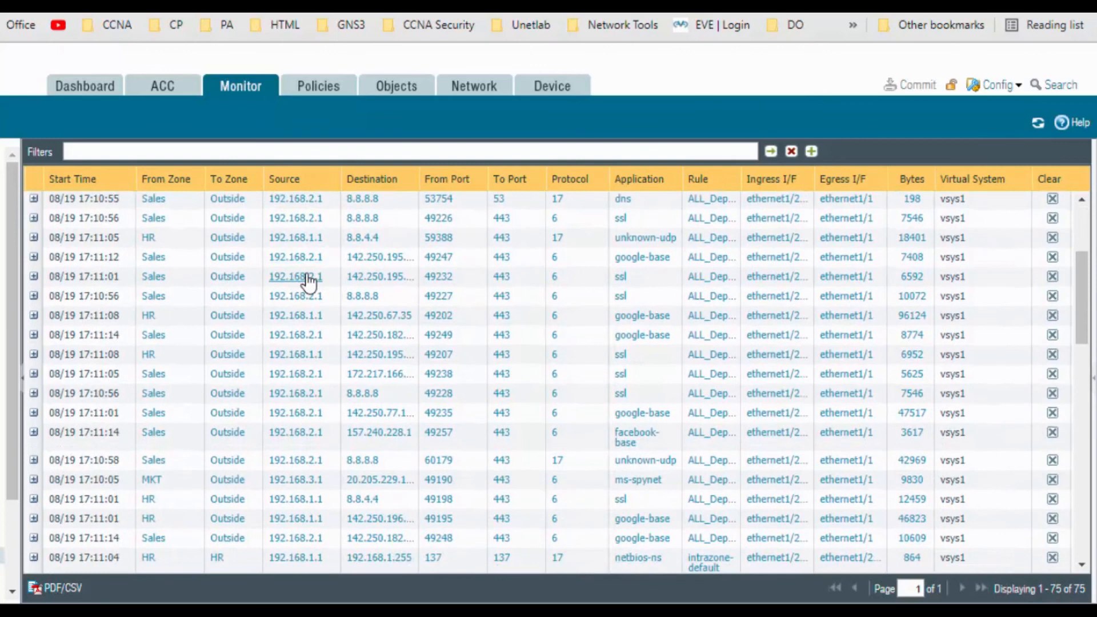
{"action": "scroll", "coordinate": [310, 282], "scroll_direction": "down", "scroll_amount": 2}
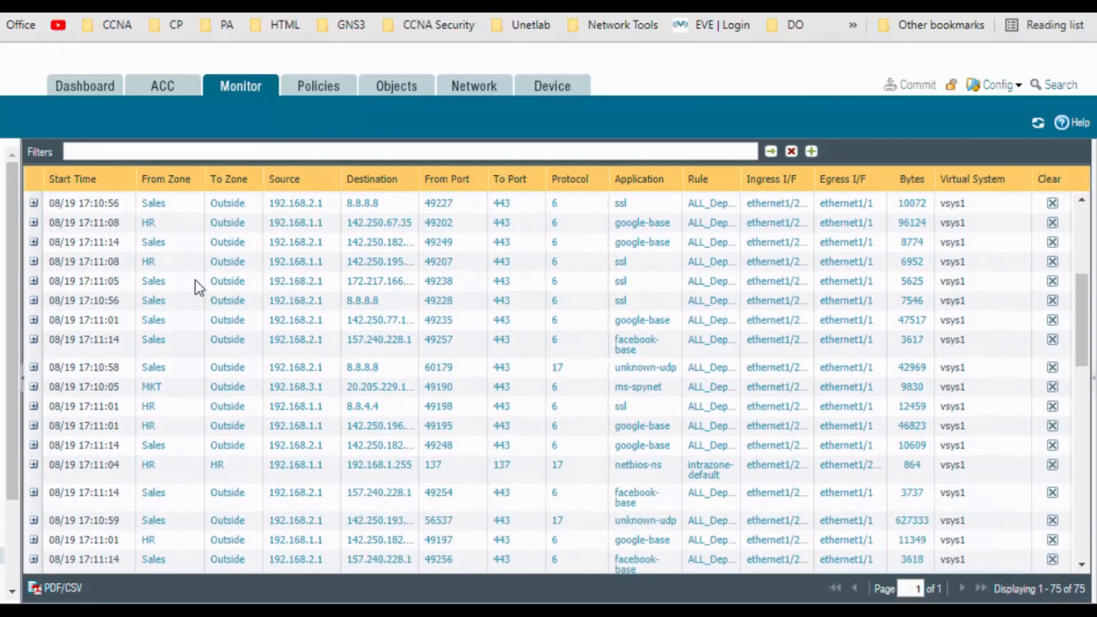
{"action": "scroll", "coordinate": [182, 280], "scroll_direction": "up", "scroll_amount": 1}
{"action": "scroll", "coordinate": [171, 374], "scroll_direction": "down", "scroll_amount": 1}
{"action": "left_click_drag", "start_coordinate": [817, 172], "coordinate": [839, 173]}
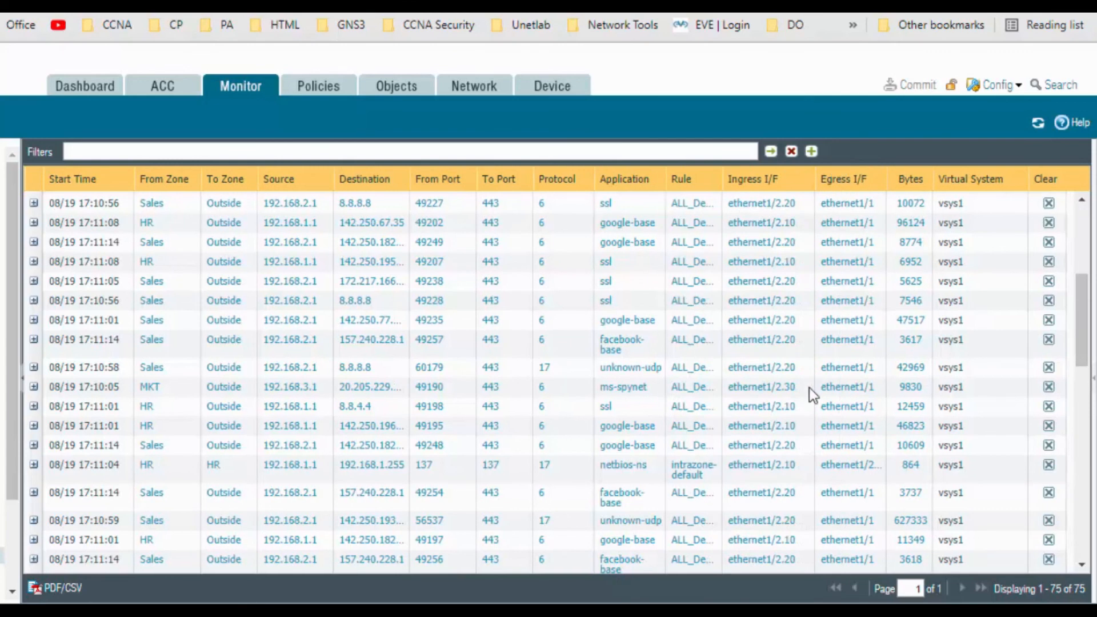
{"action": "scroll", "coordinate": [652, 327], "scroll_direction": "up", "scroll_amount": 5}
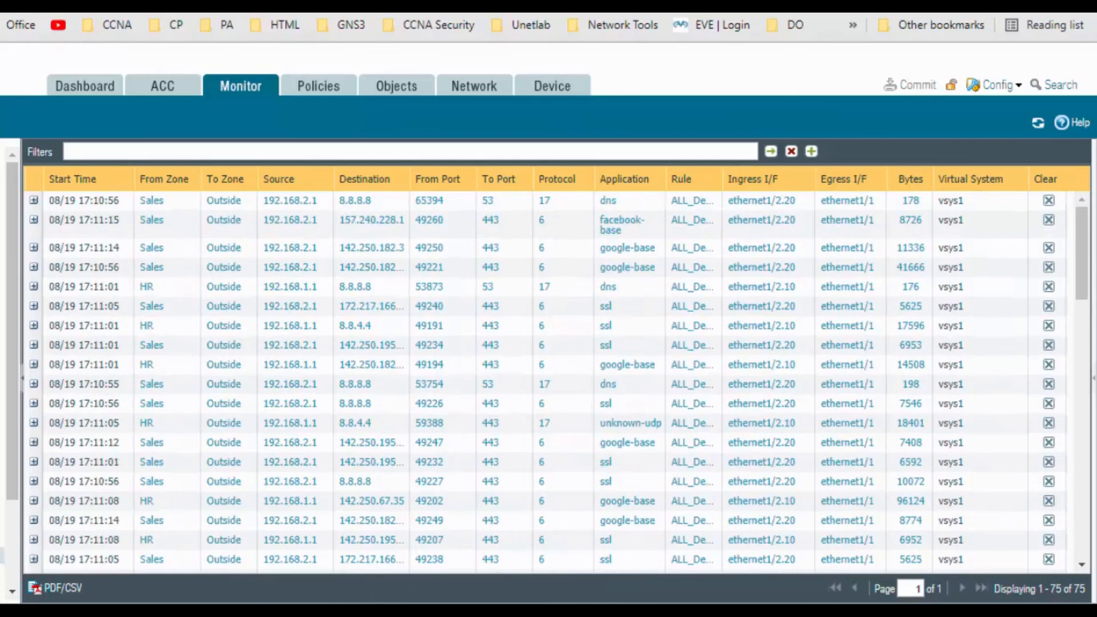
Check the Facebook page in the Sales PC's remote session, then minimize that session
{"action": "mouse_move", "coordinate": [297, 610]}
{"action": "left_click", "coordinate": [102, 563]}
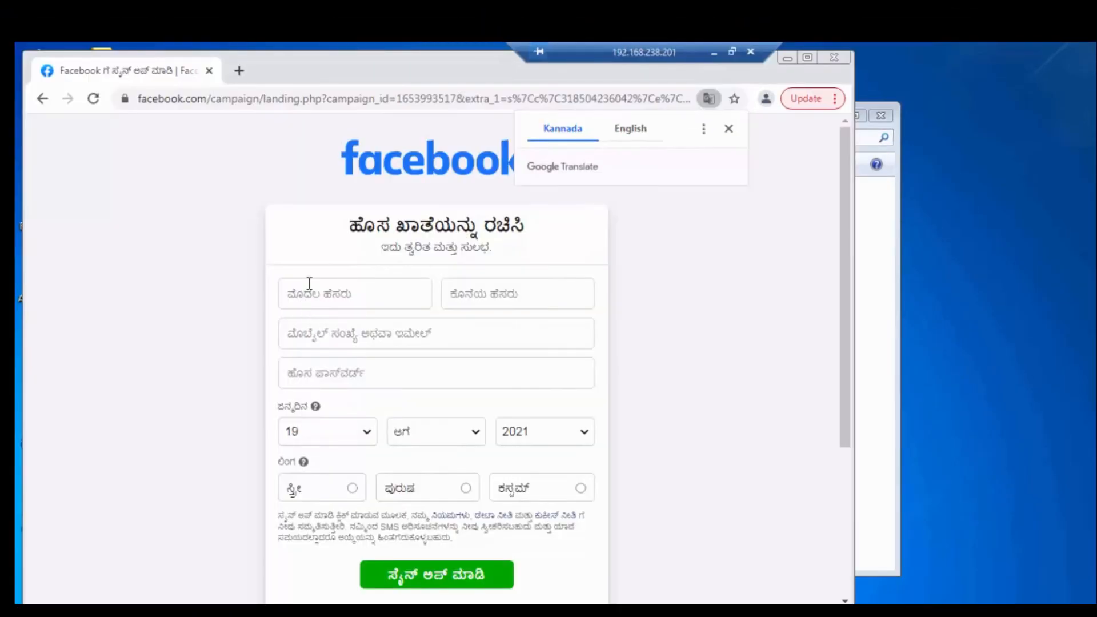
{"action": "left_click", "coordinate": [713, 52]}
Switch to the HR PC's remote session, clear the command prompt and Chrome update notice, and open Facebook through a browser search
{"action": "mouse_move", "coordinate": [410, 611]}
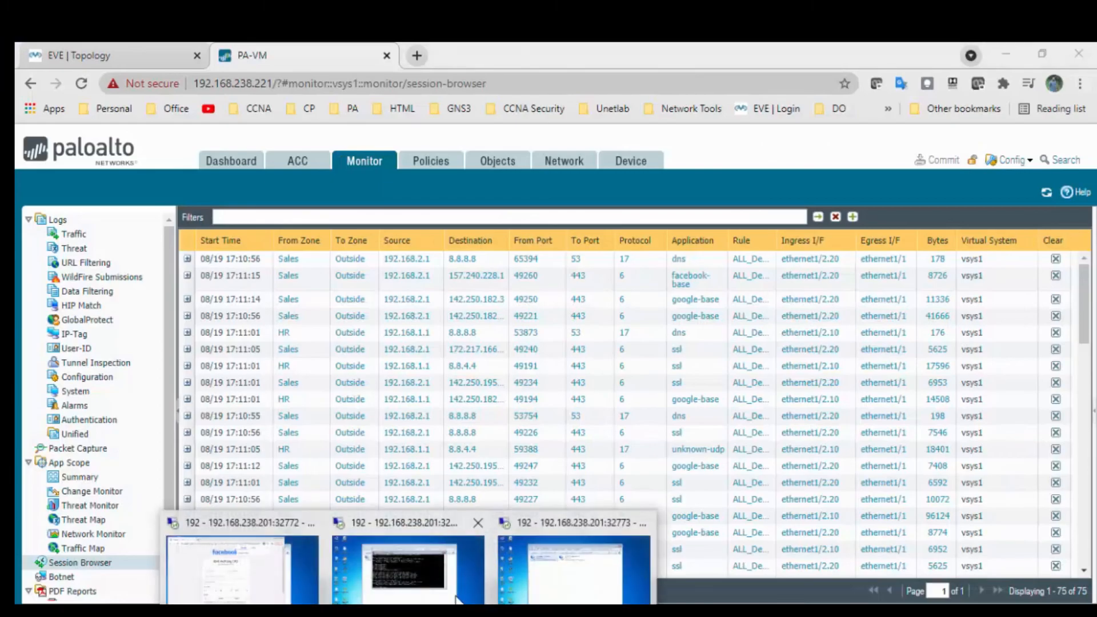
{"action": "left_click", "coordinate": [456, 578]}
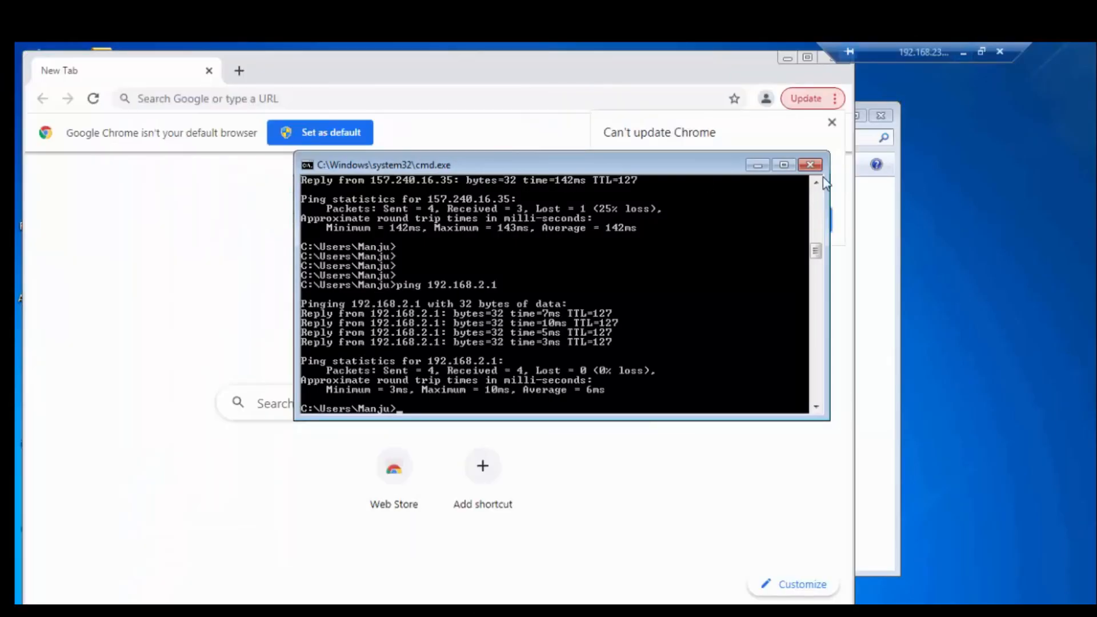
{"action": "left_click", "coordinate": [760, 167]}
{"action": "left_click", "coordinate": [833, 135]}
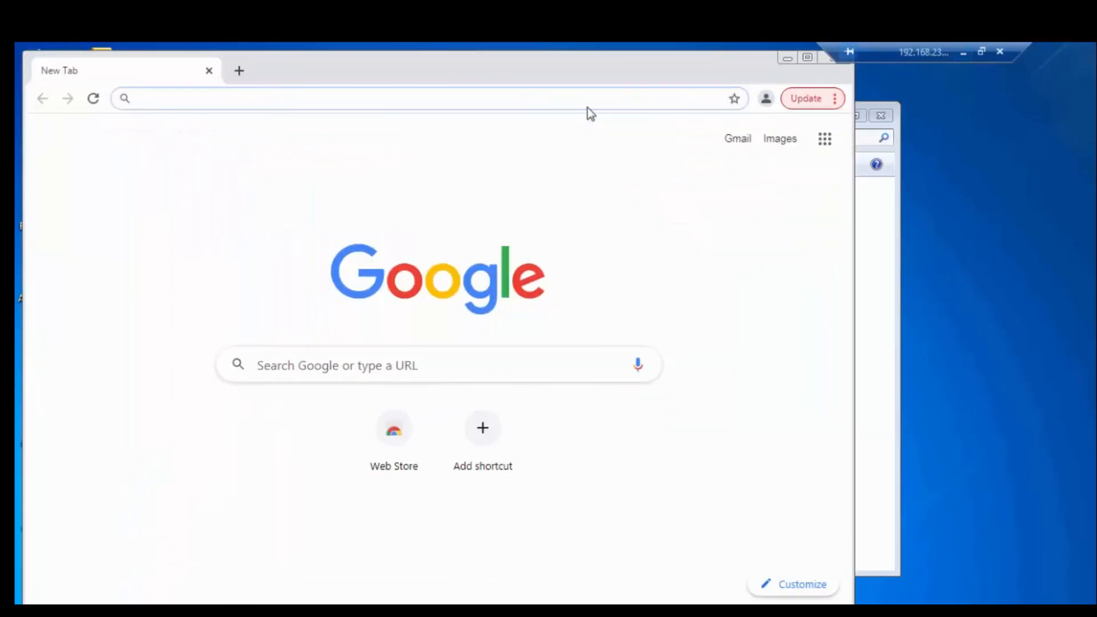
{"action": "type", "text": "face"}
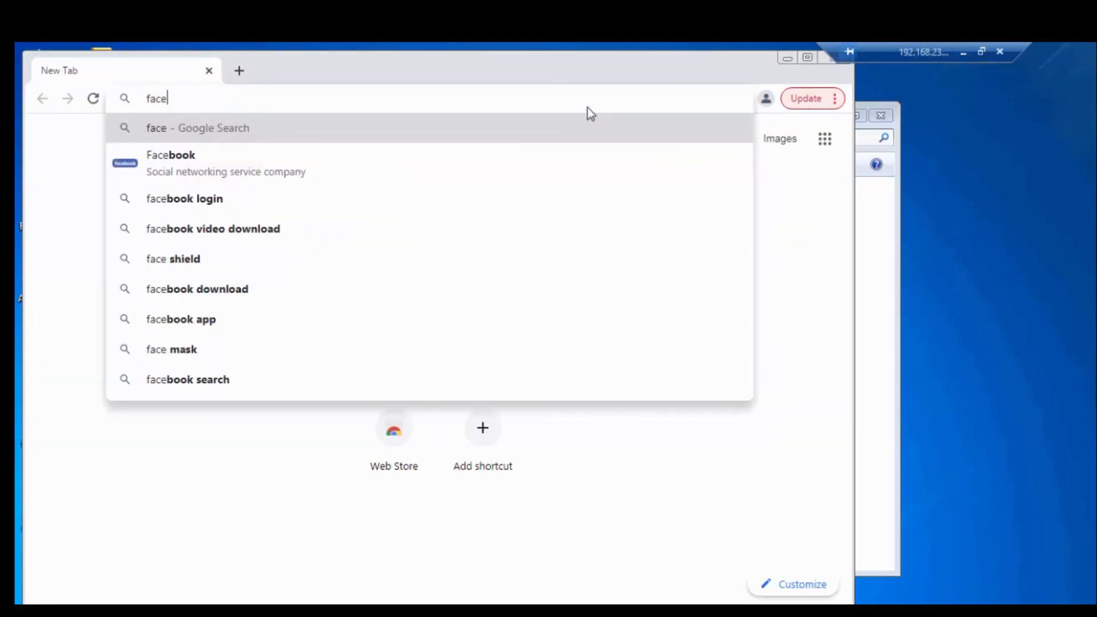
{"action": "key", "text": "Down"}
{"action": "key", "text": "Return"}
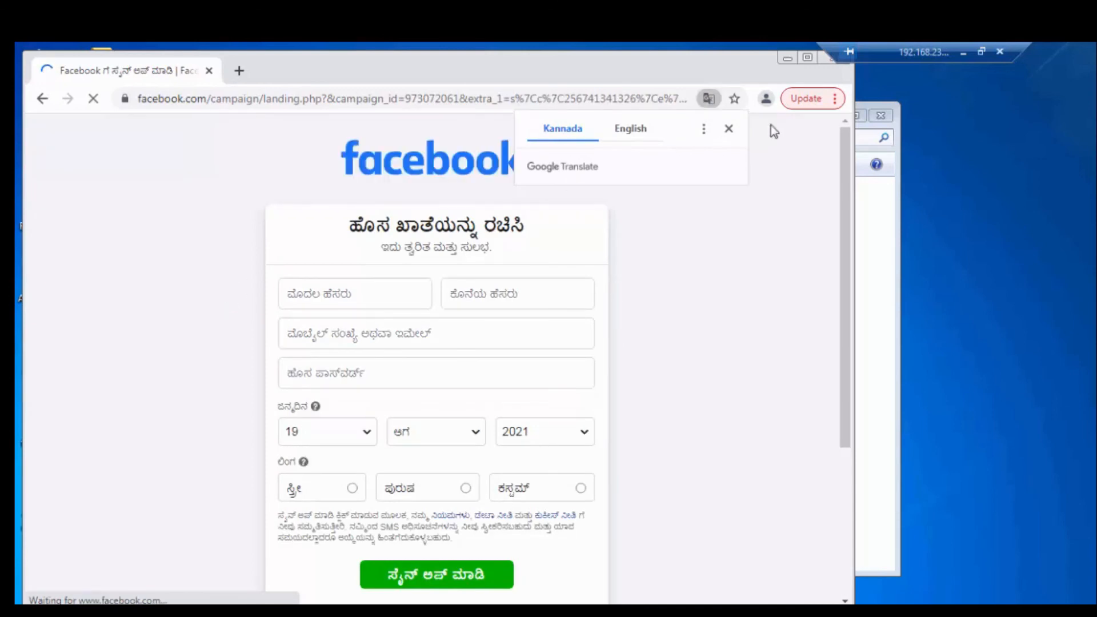
Minimize the HR PC's remote session and return to the EVE lab topology
{"action": "left_click", "coordinate": [963, 53]}
{"action": "left_click", "coordinate": [161, 59]}
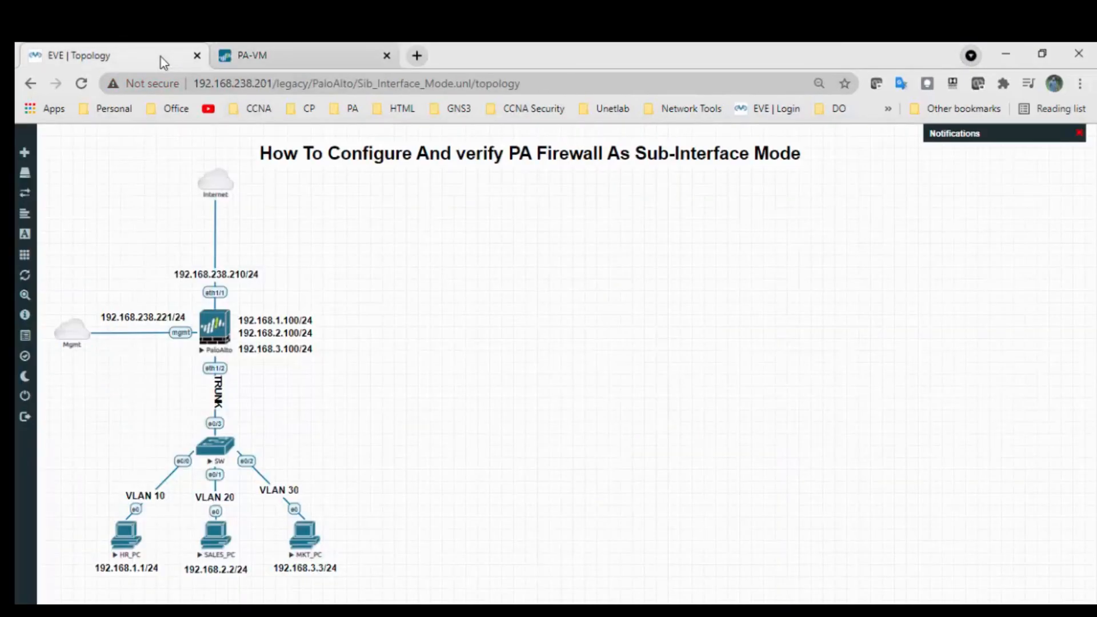